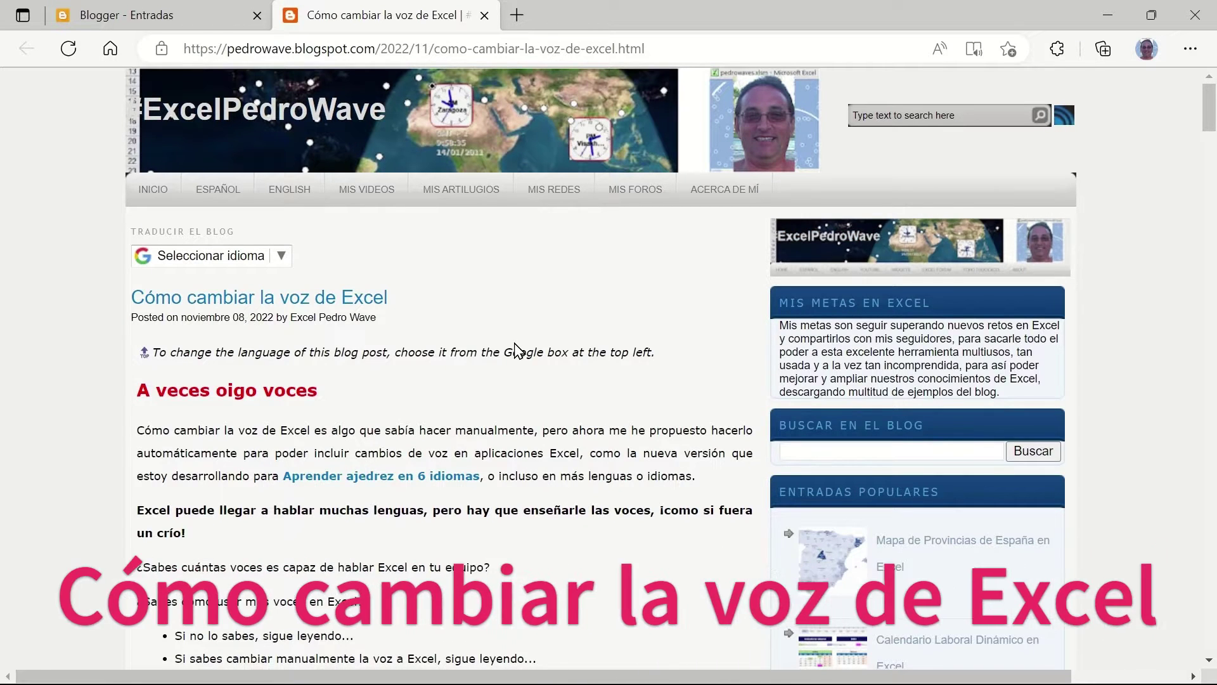
Step: Scroll the 'Cómo cambiar la voz de Excel' post down to the 'Descarga y Excel hablará con otras voces' download links
scroll(554, 477, down, 3)
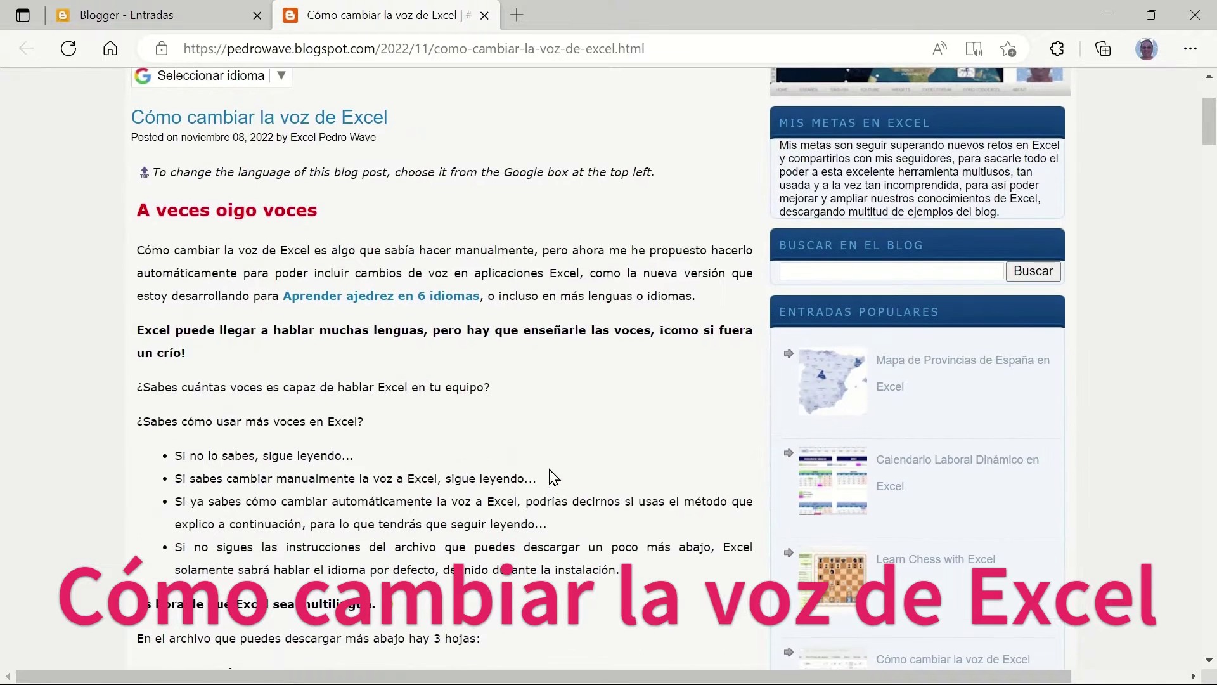
scroll(552, 474, up, 3)
scroll(552, 479, down, 4)
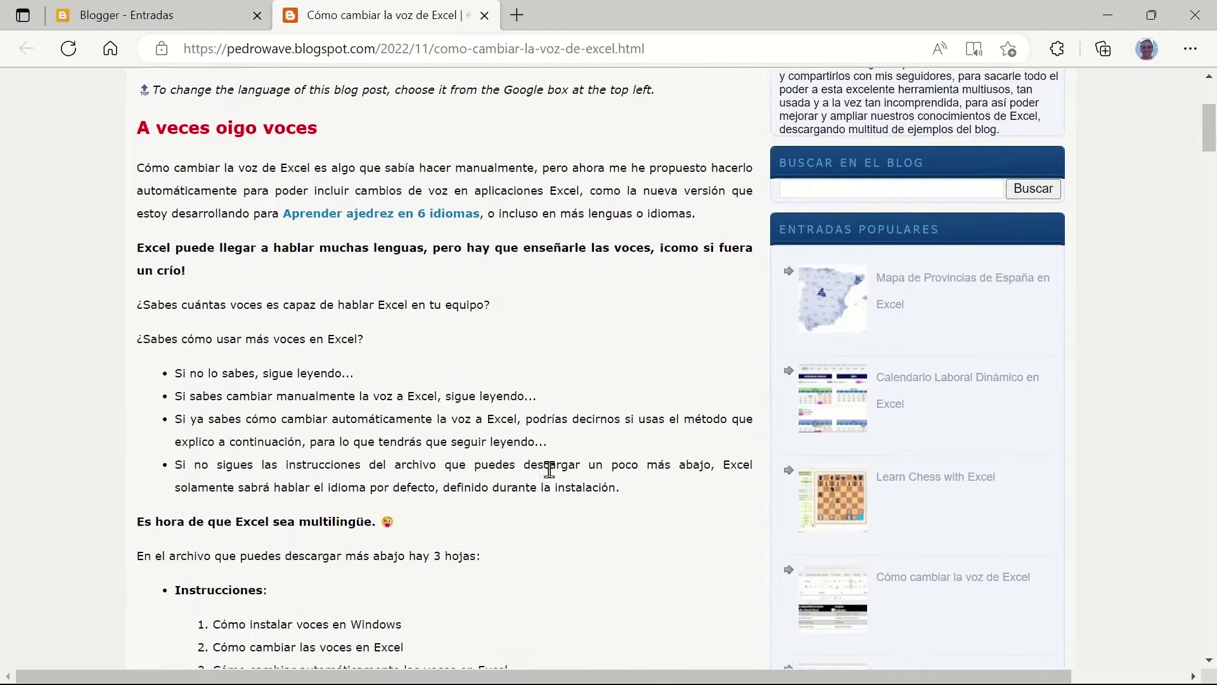
scroll(549, 470, down, 3)
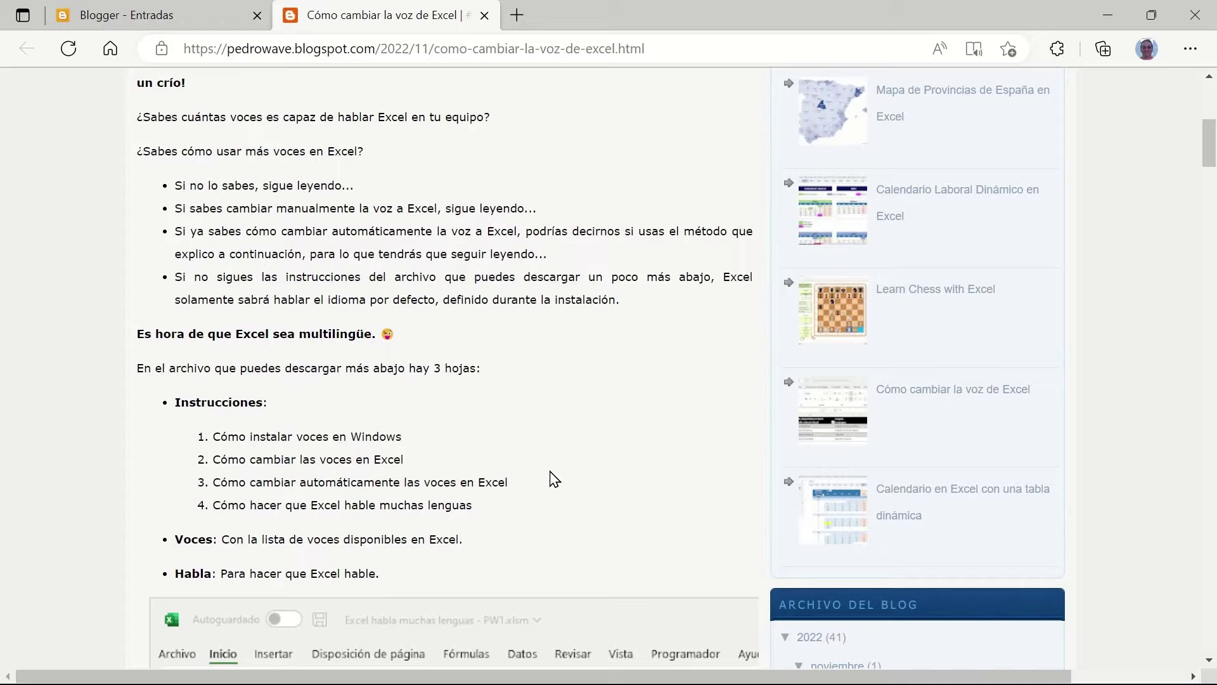
scroll(555, 479, down, 3)
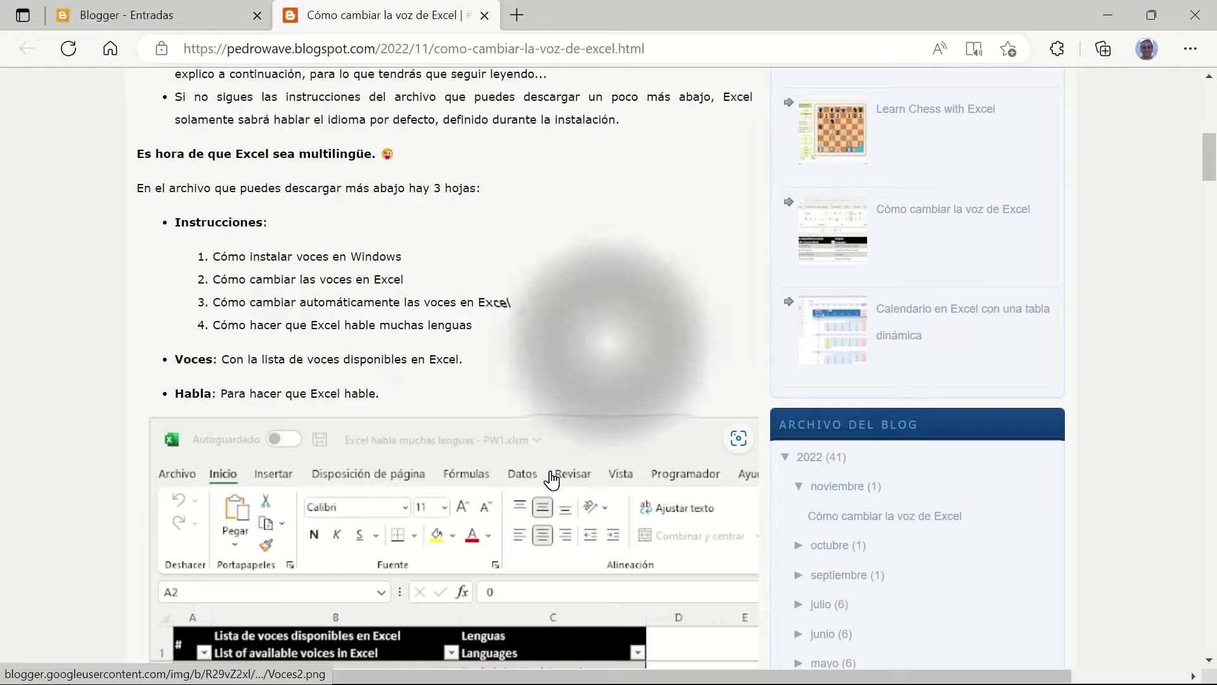
scroll(511, 304, down, 3)
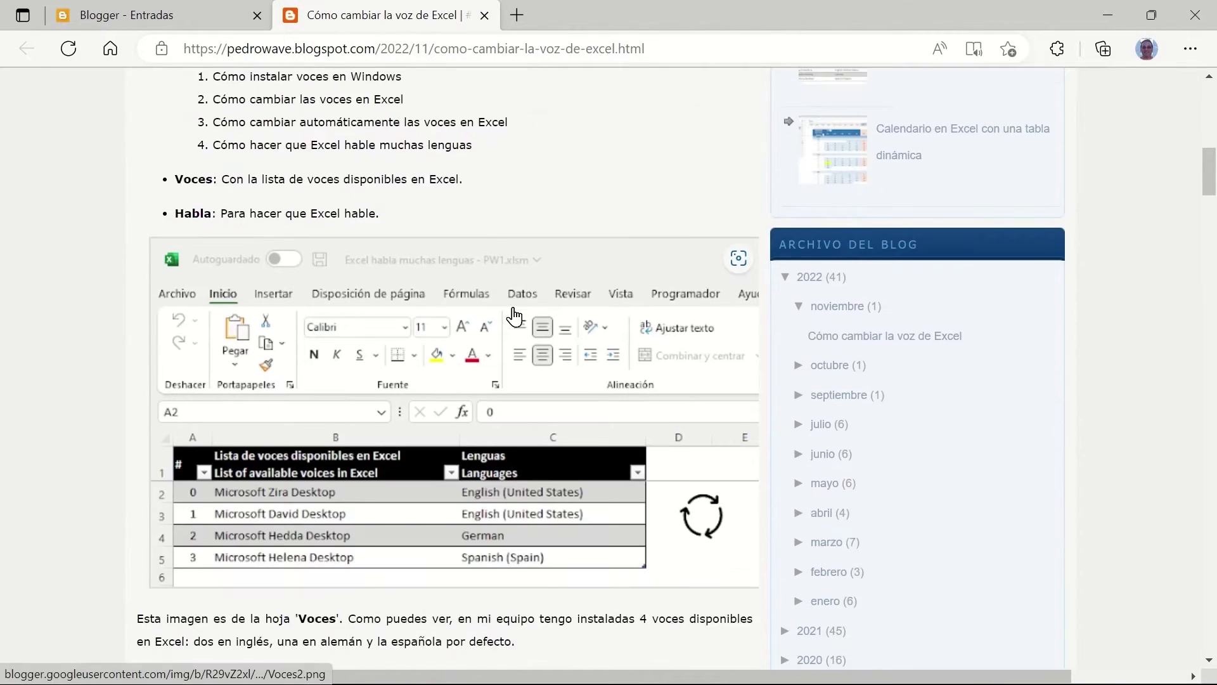
scroll(513, 309, down, 4)
scroll(514, 315, down, 4)
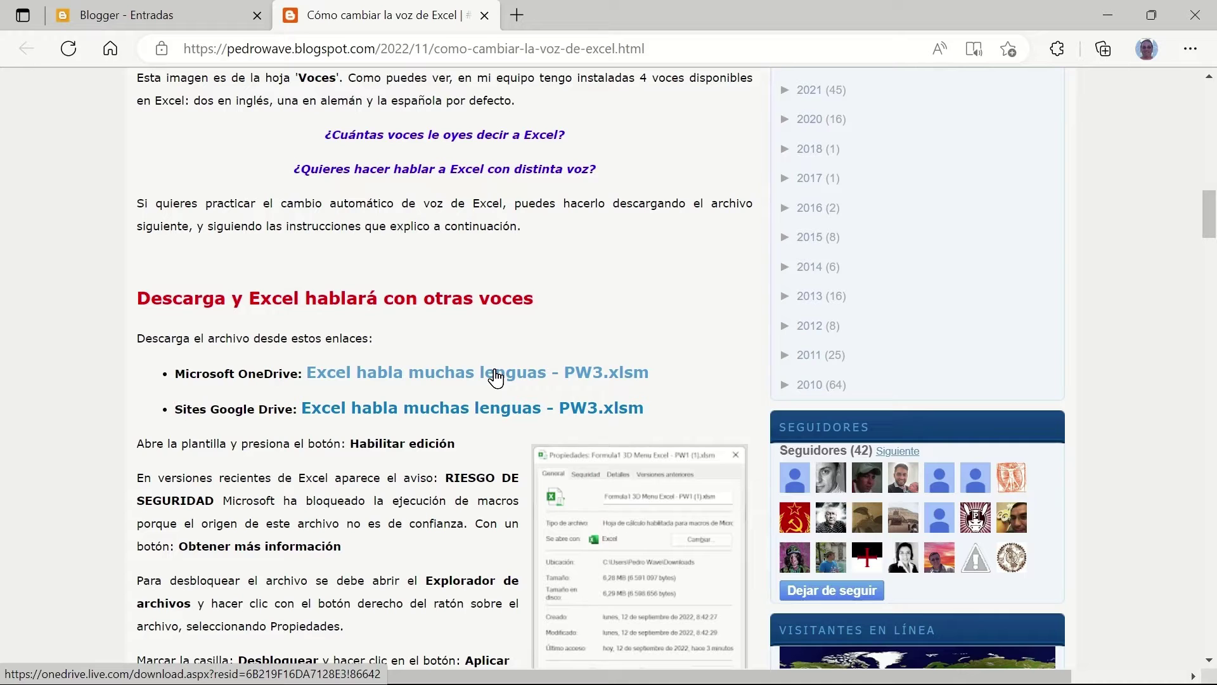
Step: Download 'Excel habla muchas lenguas - PW3.xlsm' from the OneDrive link and show it in its folder
click(496, 379)
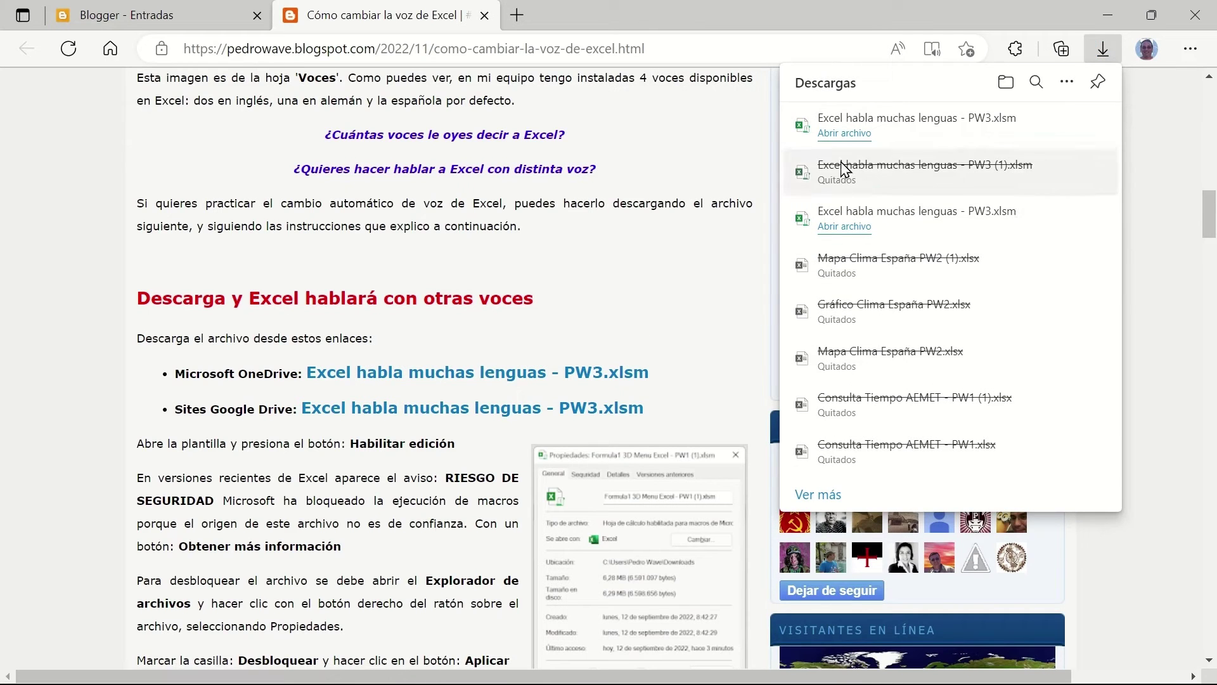
mouse_move(913, 124)
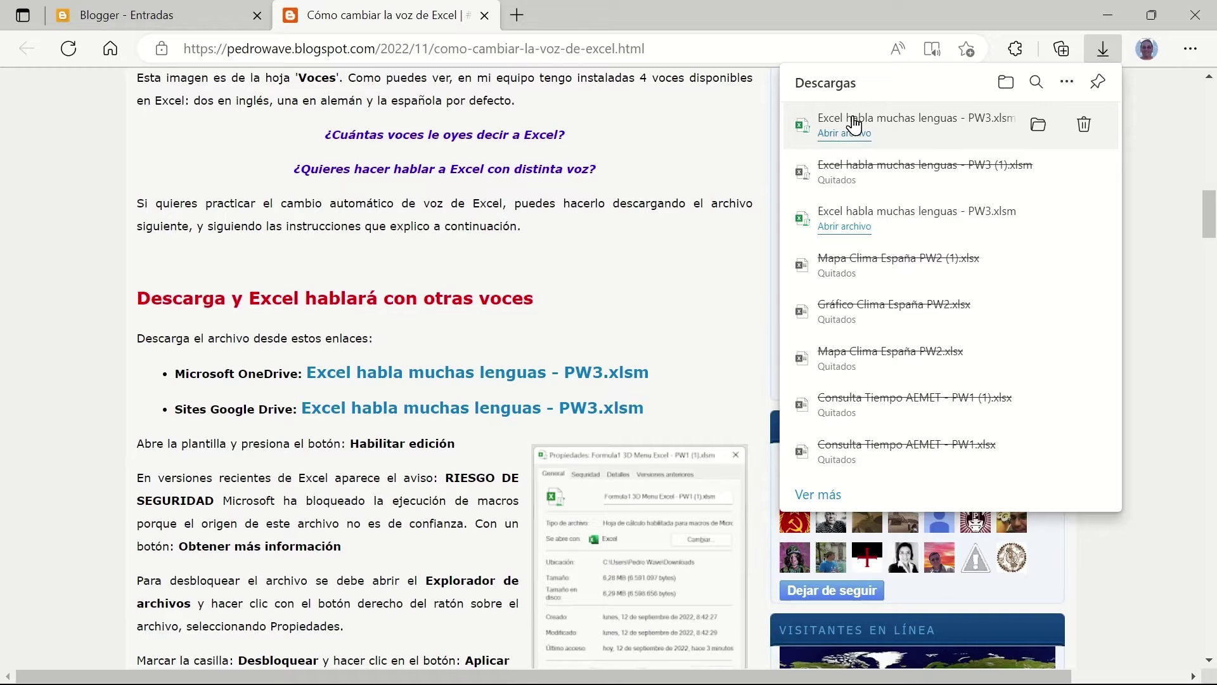
click(1006, 83)
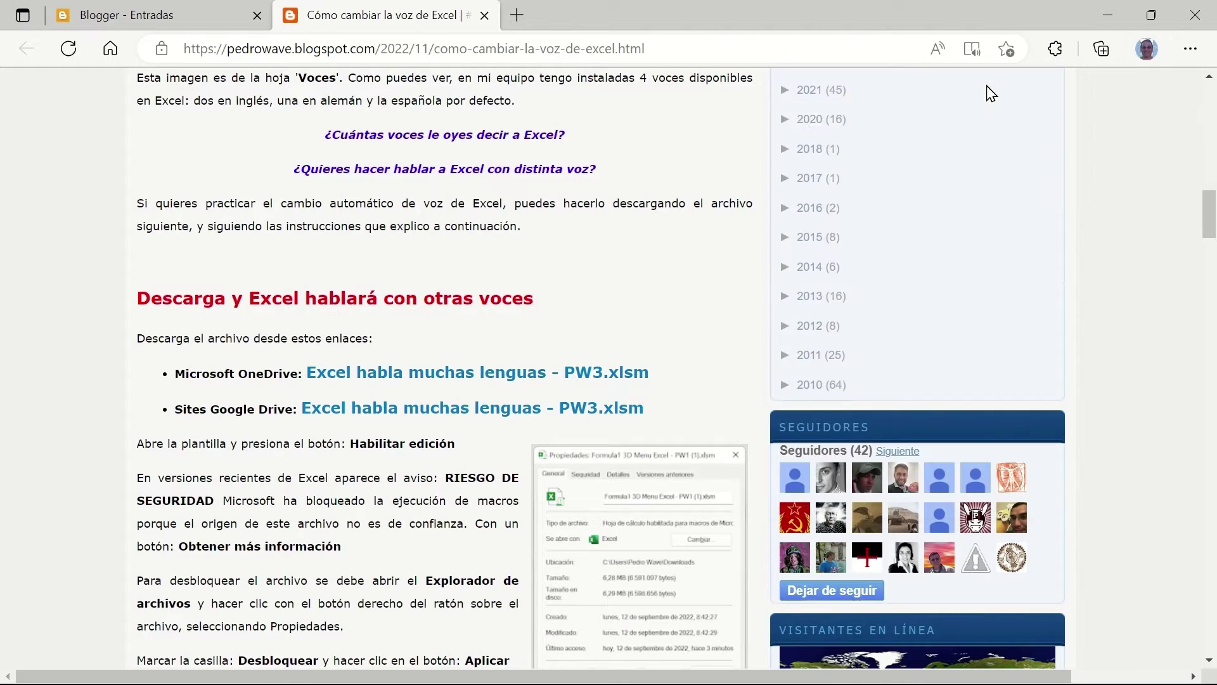
Step: Tick Desbloquear in the file's Propiedades for 'Excel habla muchas lenguas - PW3.xlsm' and apply it
click(454, 248)
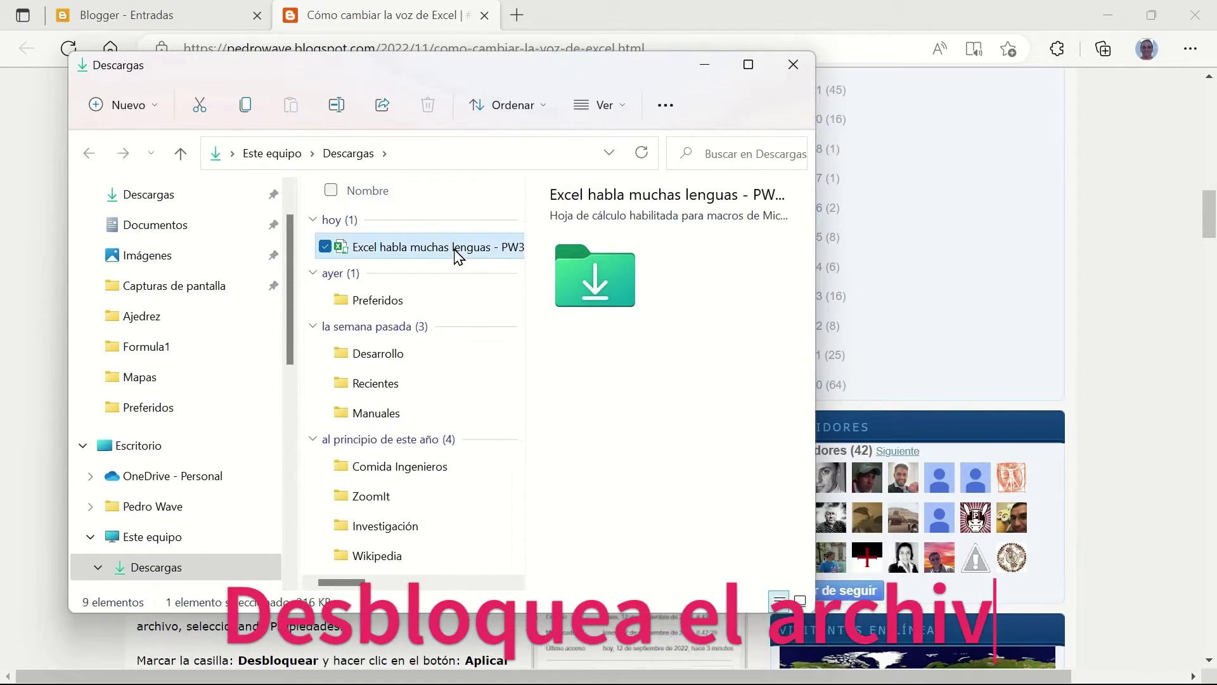
right_click(457, 249)
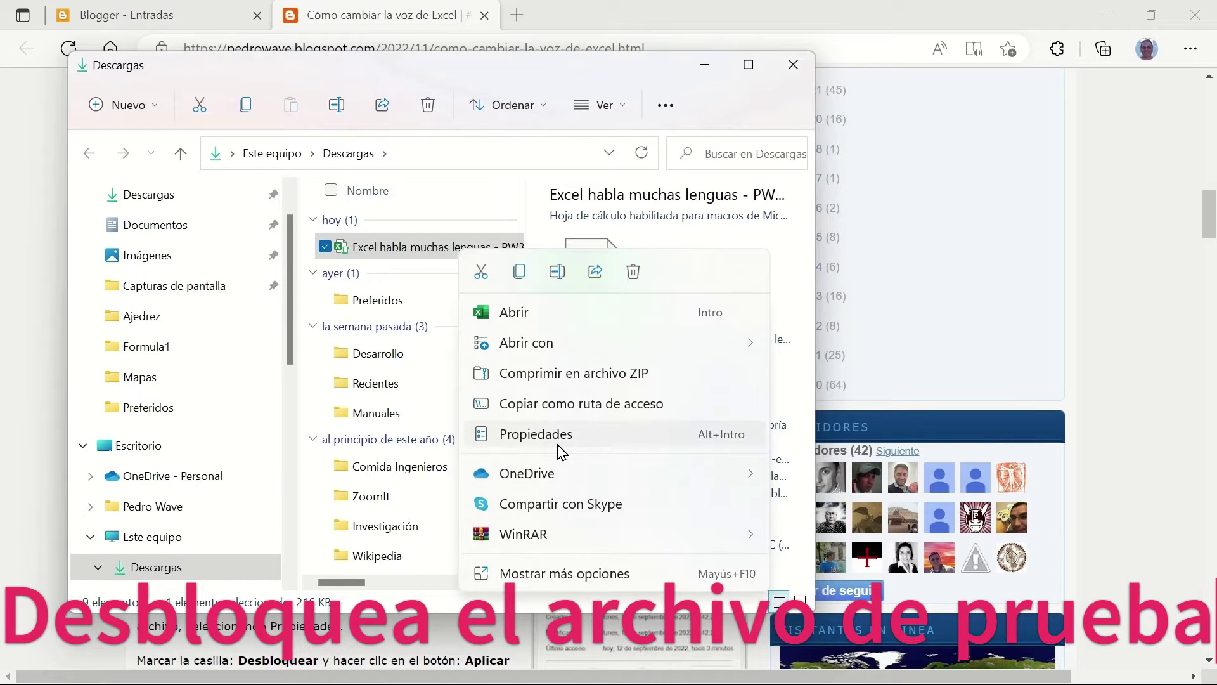
click(562, 442)
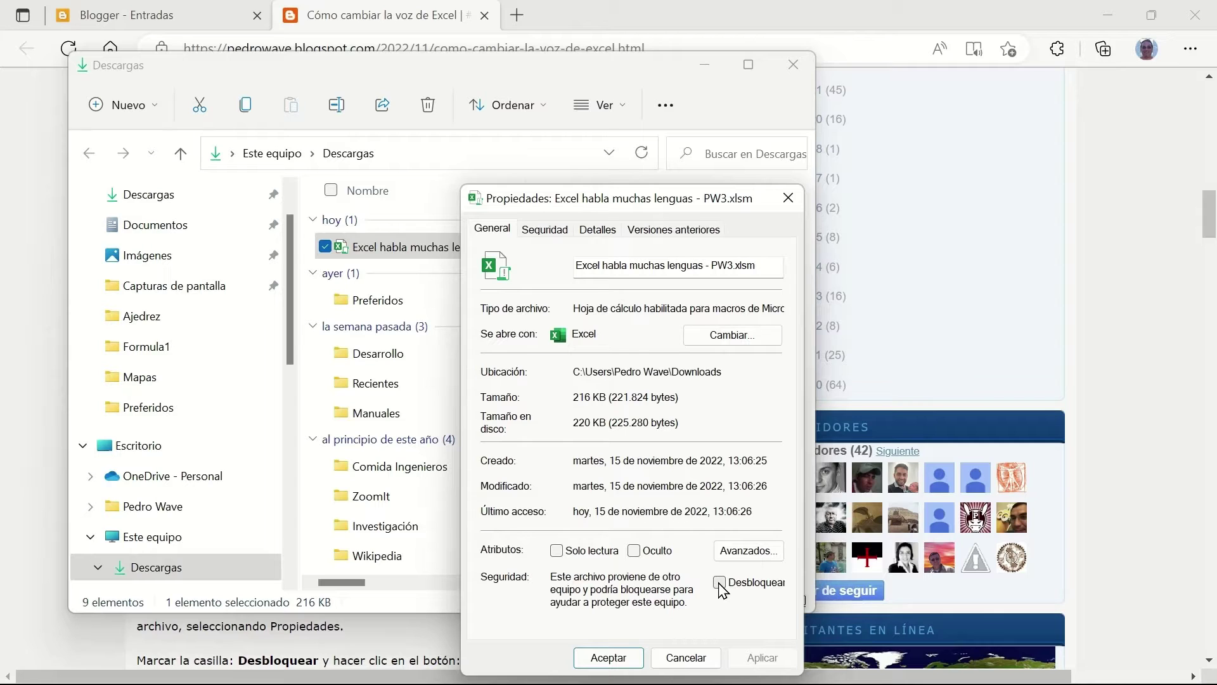
click(719, 582)
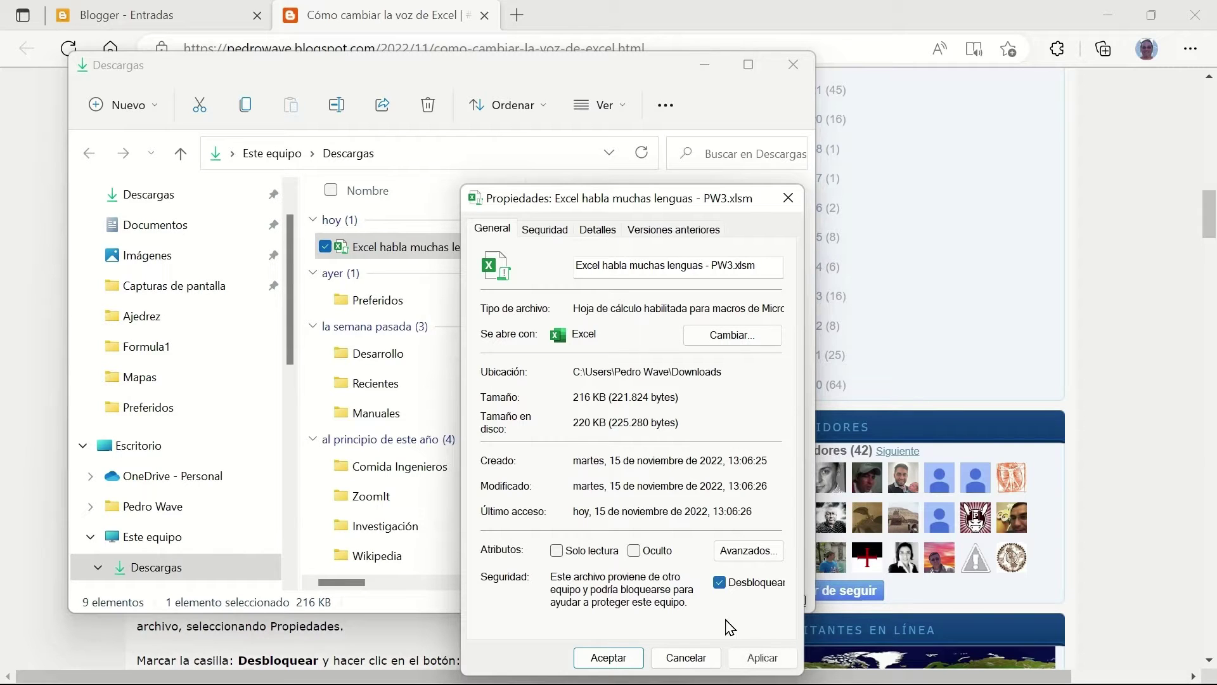
click(751, 658)
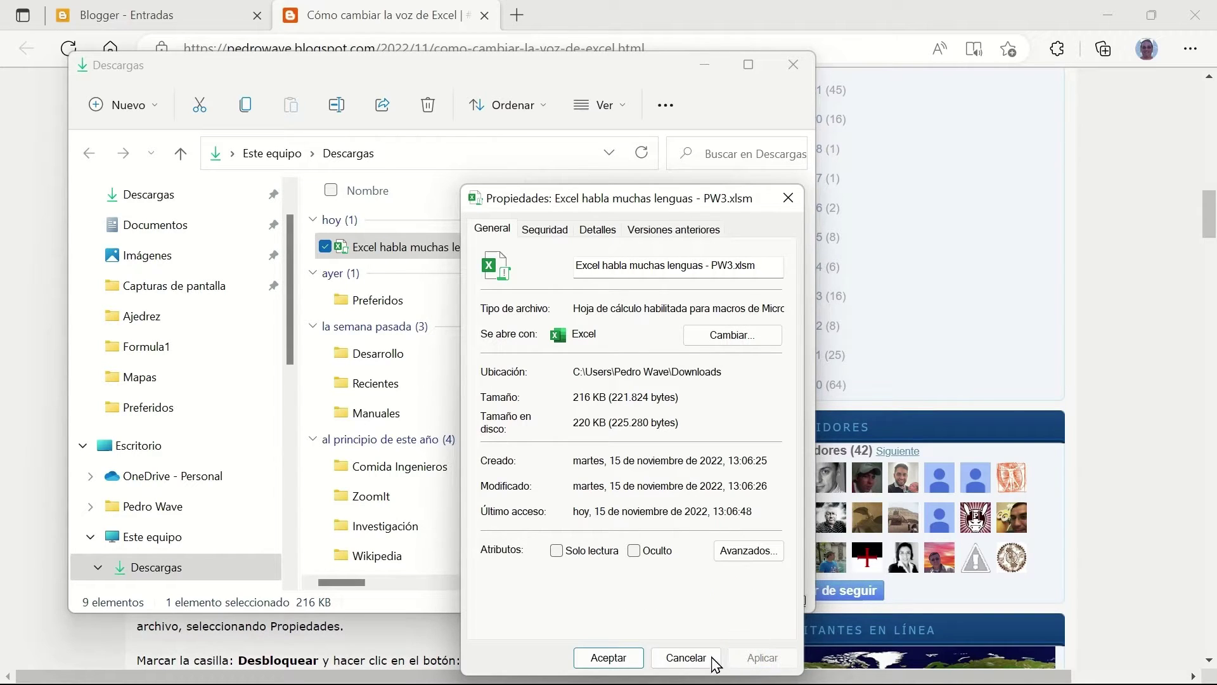
click(615, 659)
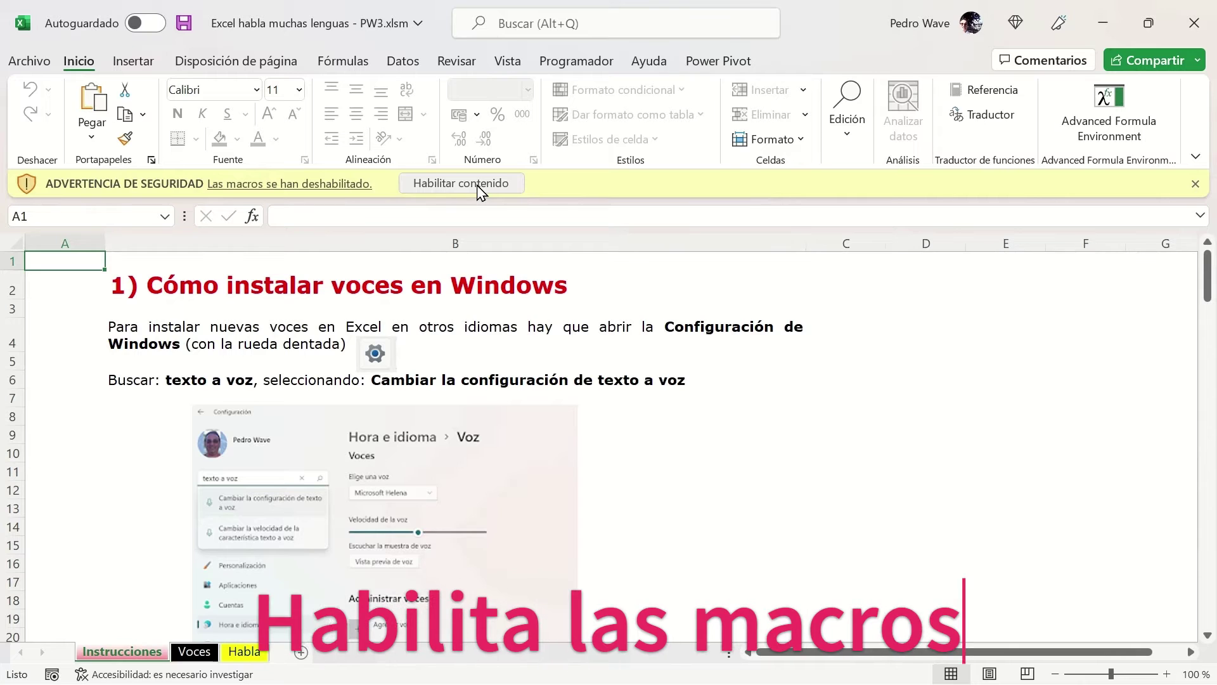
Step: Enable the workbook's macros and refresh the voice list on the Voces sheet
click(434, 186)
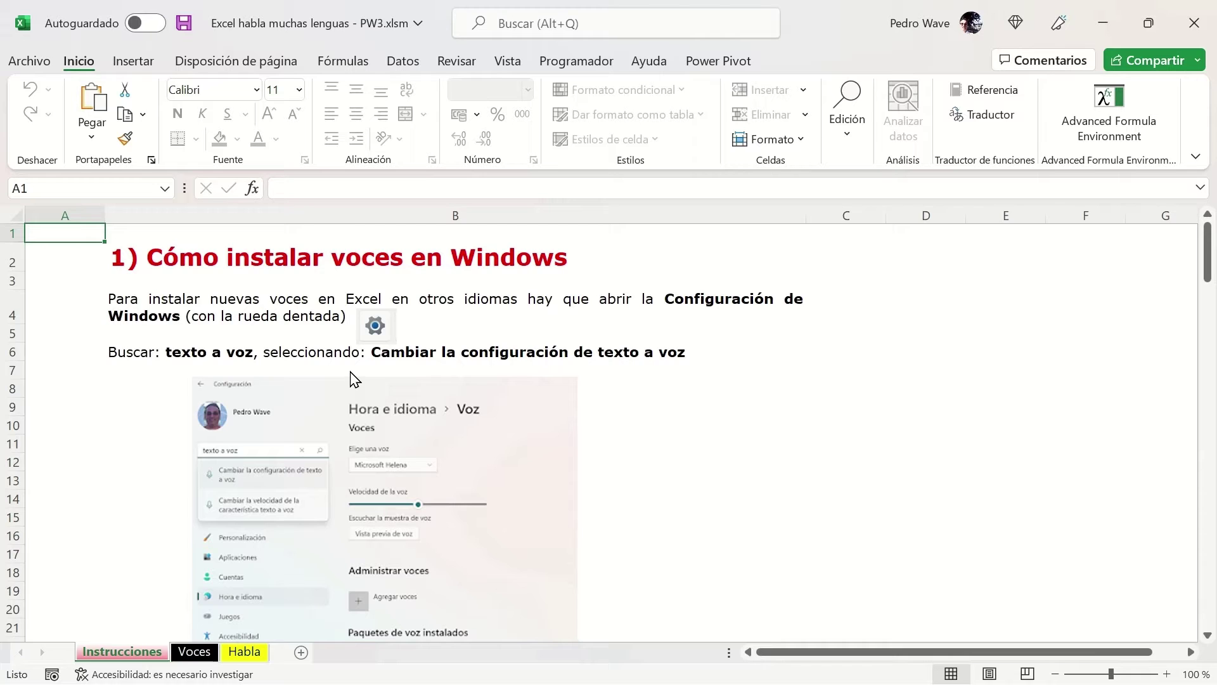
click(200, 652)
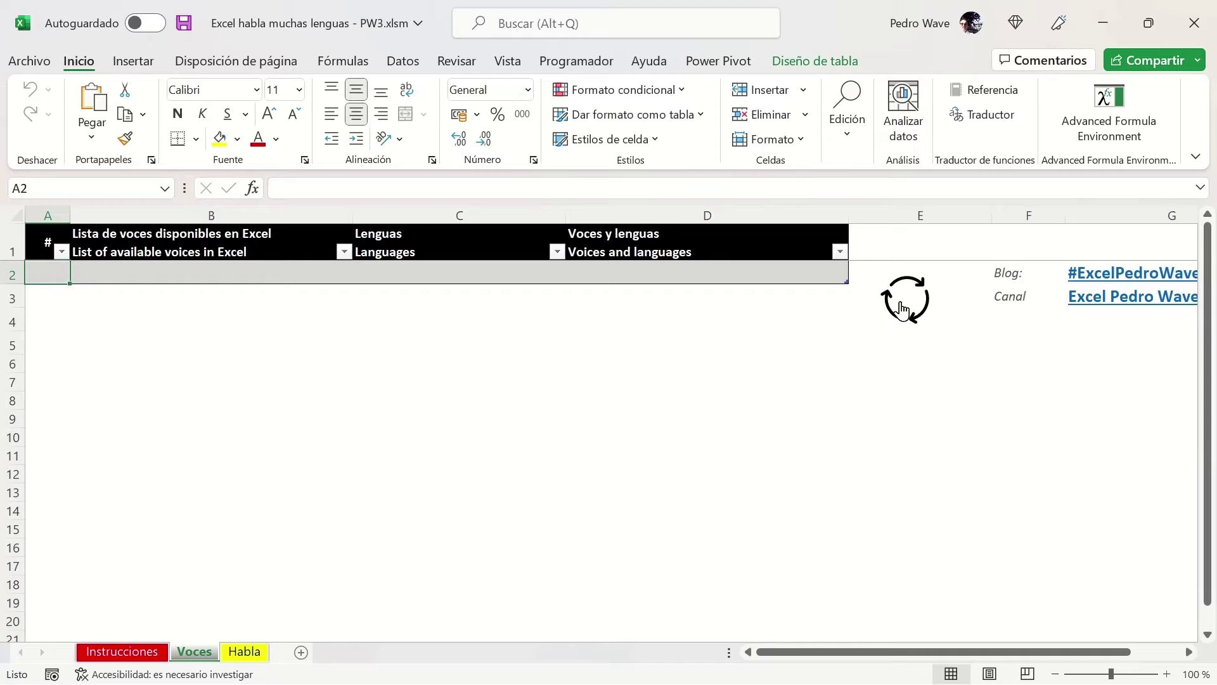
click(899, 315)
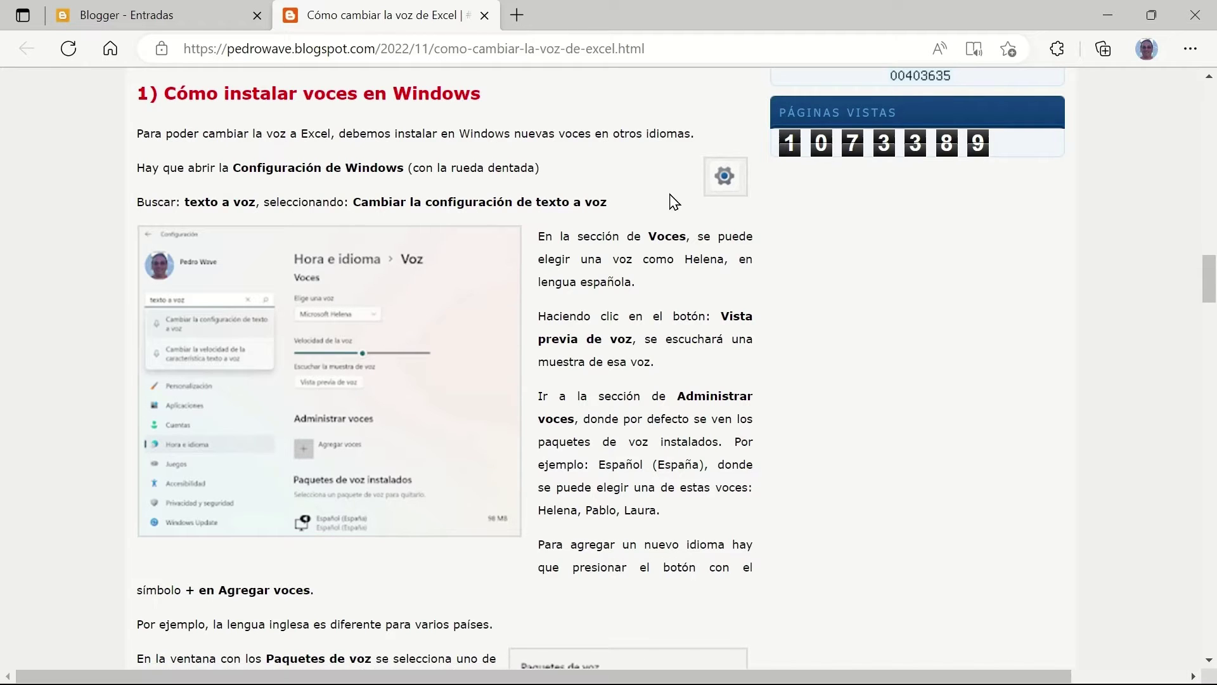
Step: Search Settings for 'texto a voz' and scroll the Voz page to the installed voice packages
mouse_move(329, 676)
key(super)
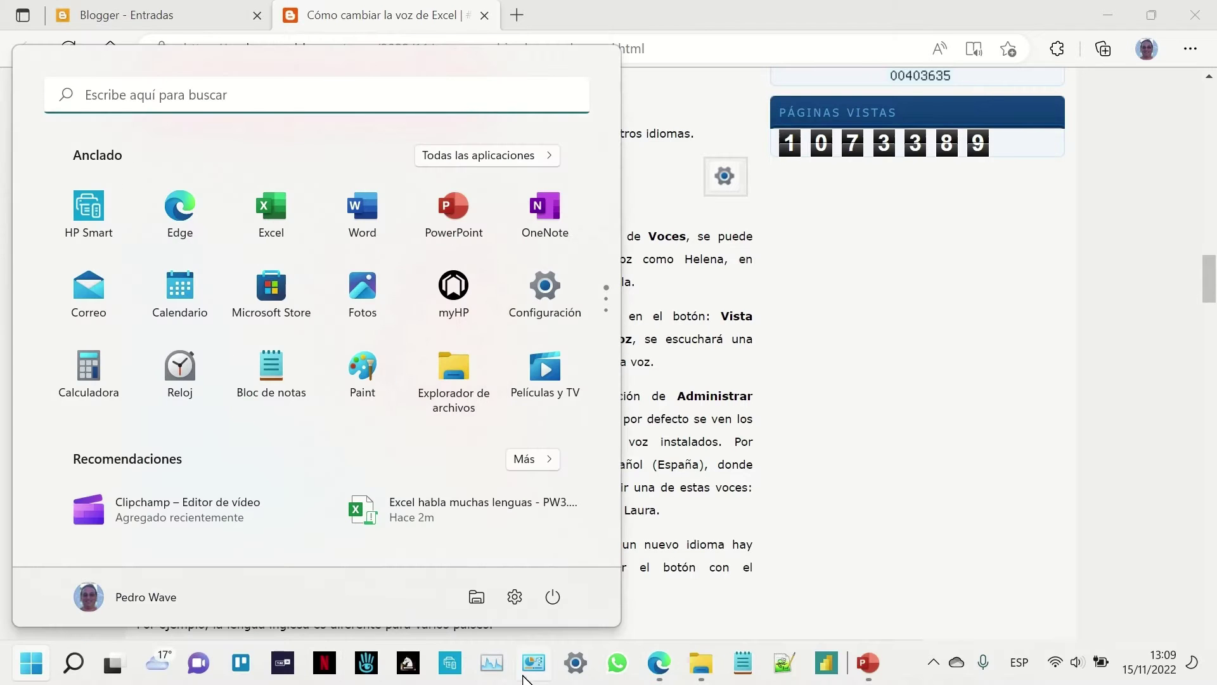
click(578, 673)
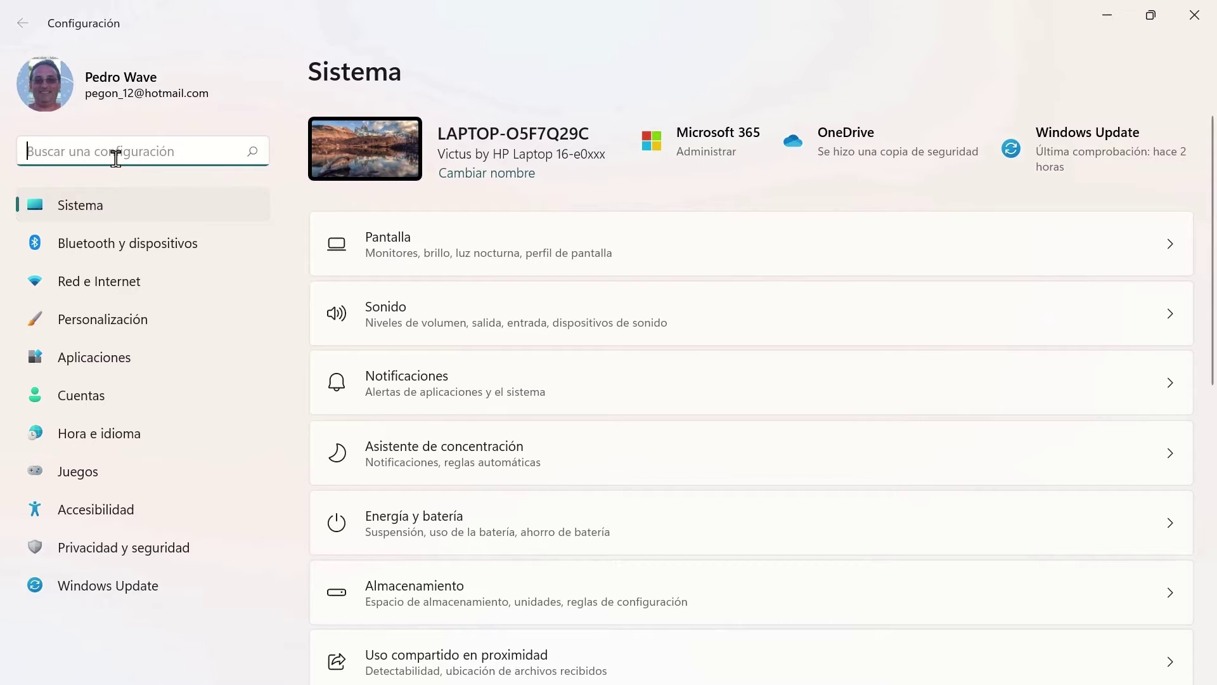
text(tex)
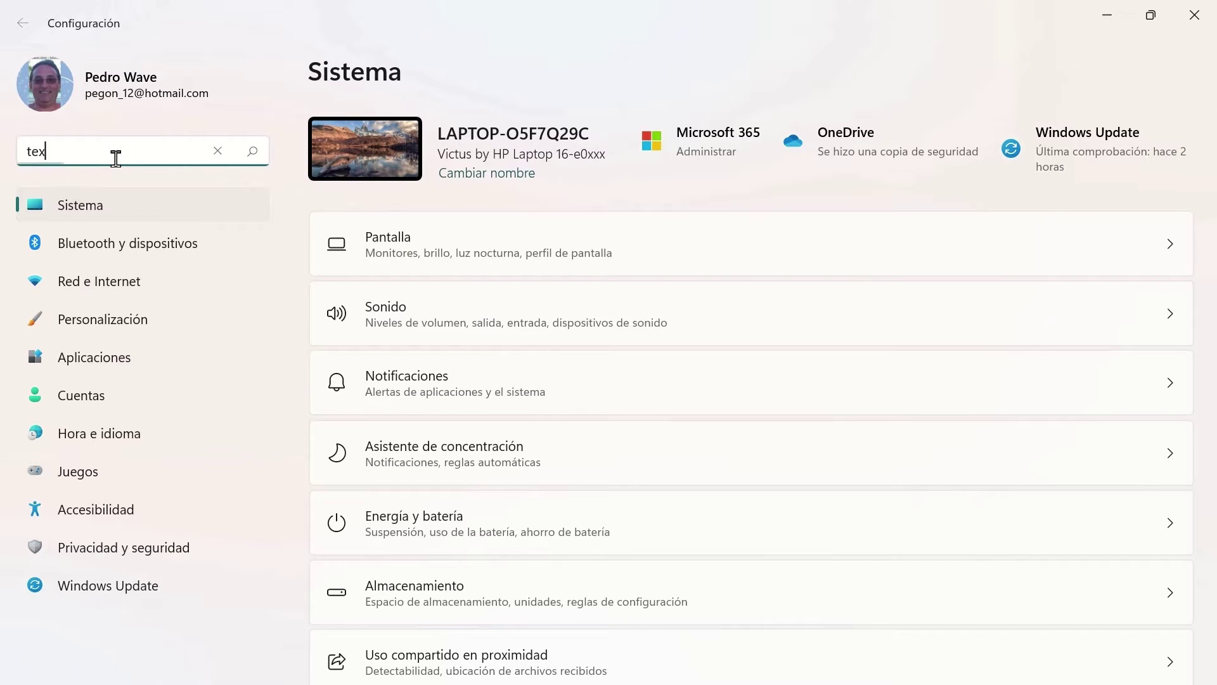
text(to a vo)
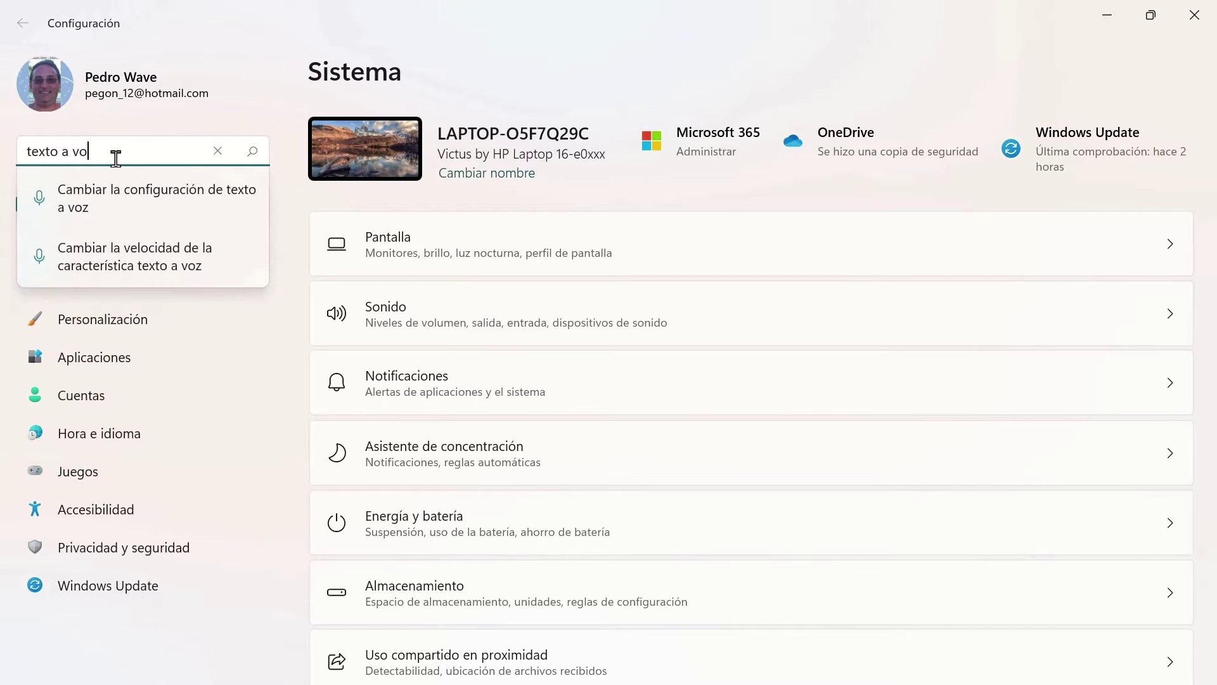
click(148, 201)
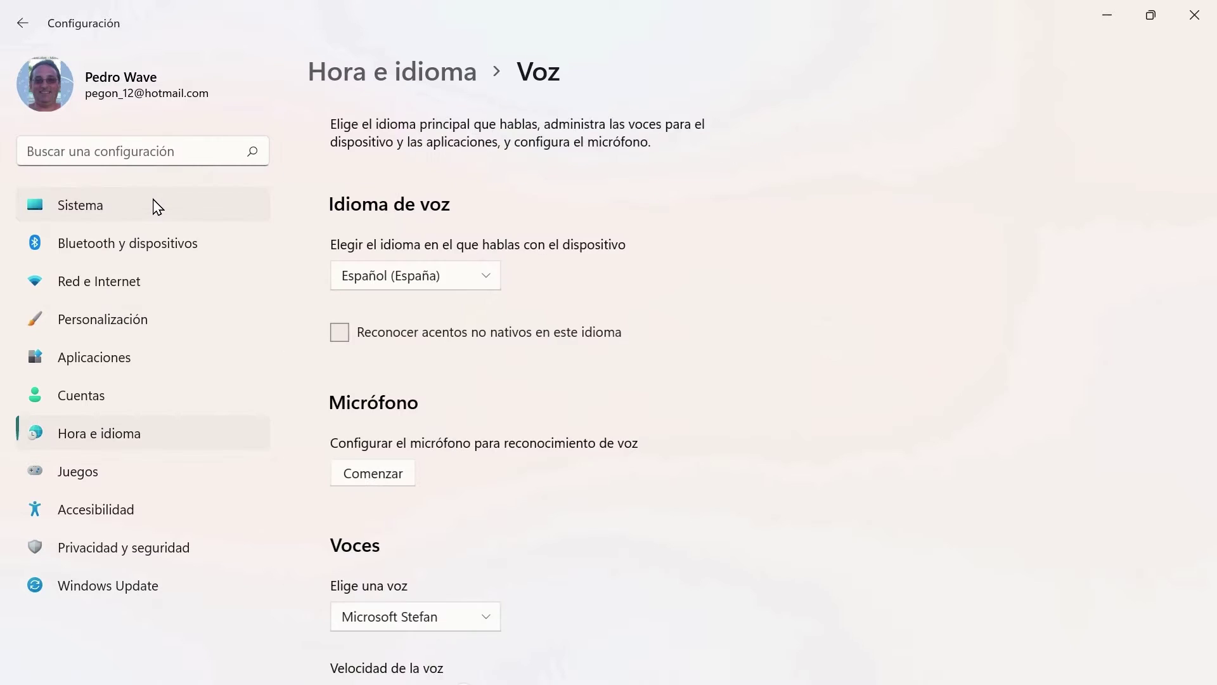
scroll(521, 374, down, 1)
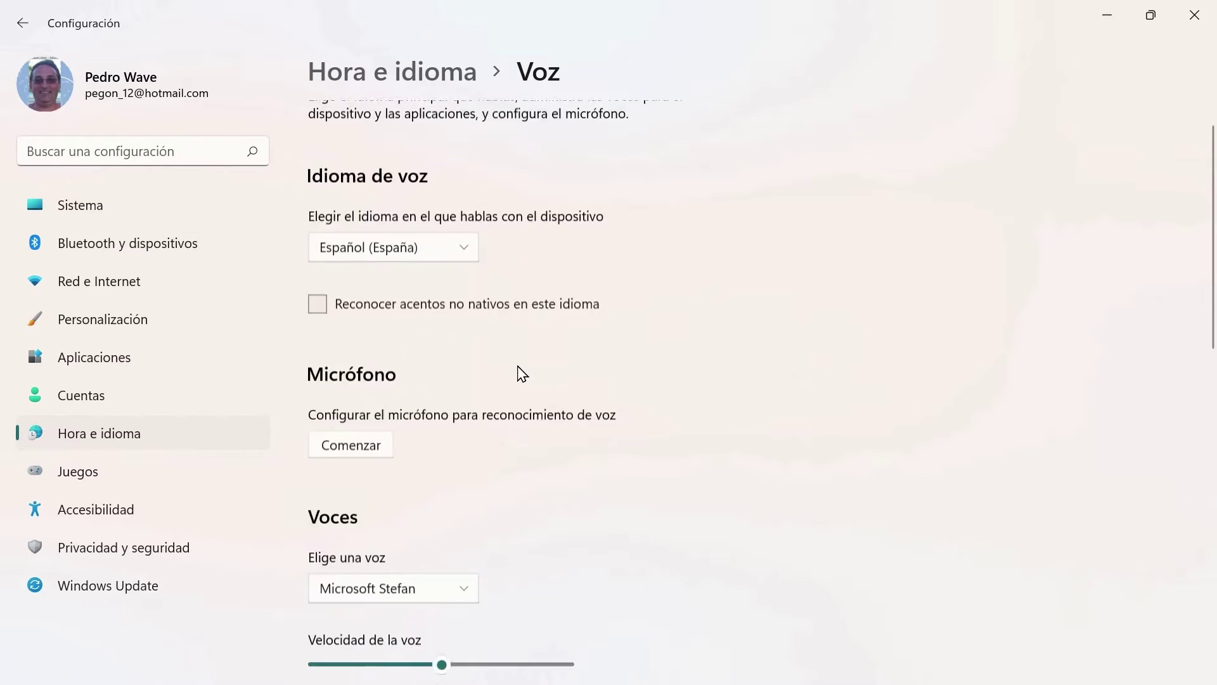
scroll(521, 375, down, 2)
scroll(522, 377, down, 2)
scroll(521, 378, down, 1)
scroll(520, 378, down, 2)
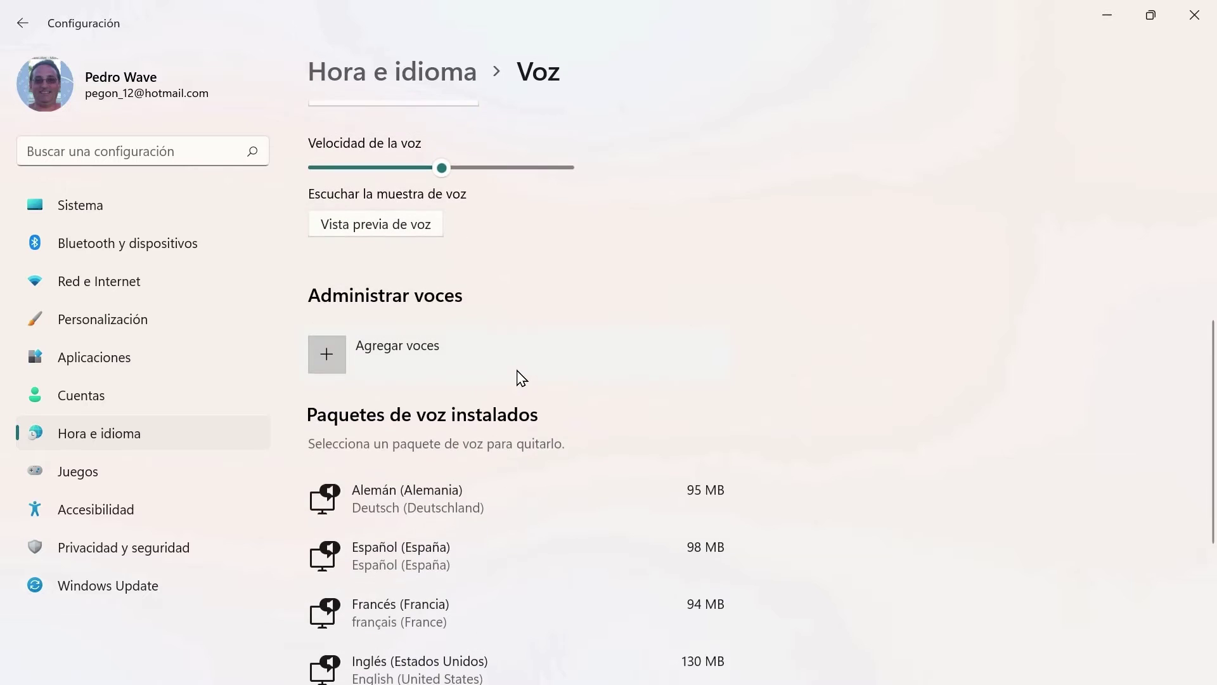
scroll(520, 381, down, 2)
scroll(519, 383, down, 1)
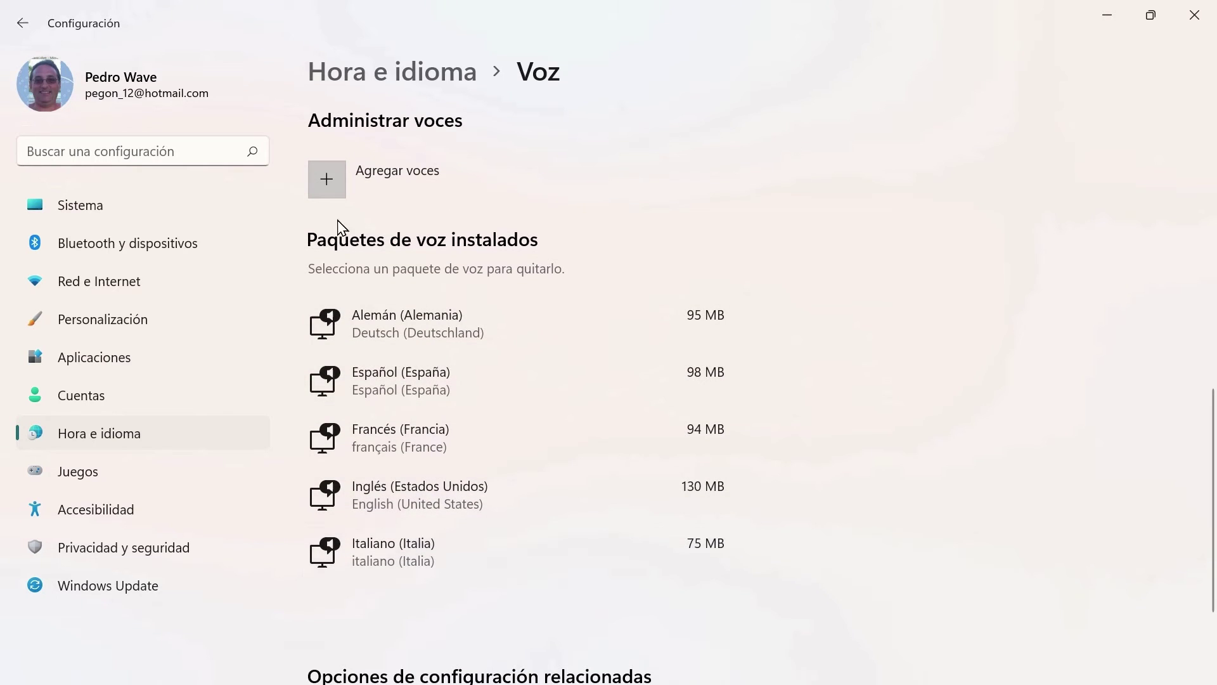
Step: Add and install the Portuguese (Brasil) and Portuguese (Portugal) voice packages
click(329, 181)
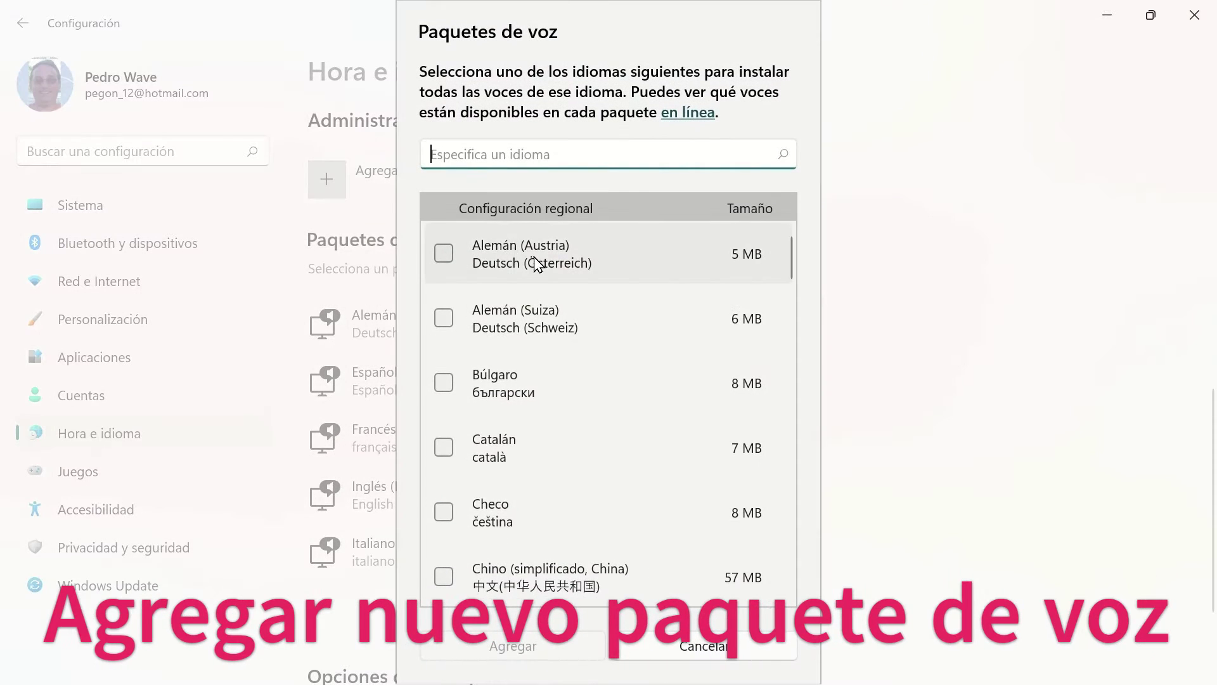
scroll(536, 266, down, 1)
scroll(537, 279, down, 2)
scroll(537, 284, down, 3)
scroll(539, 284, down, 3)
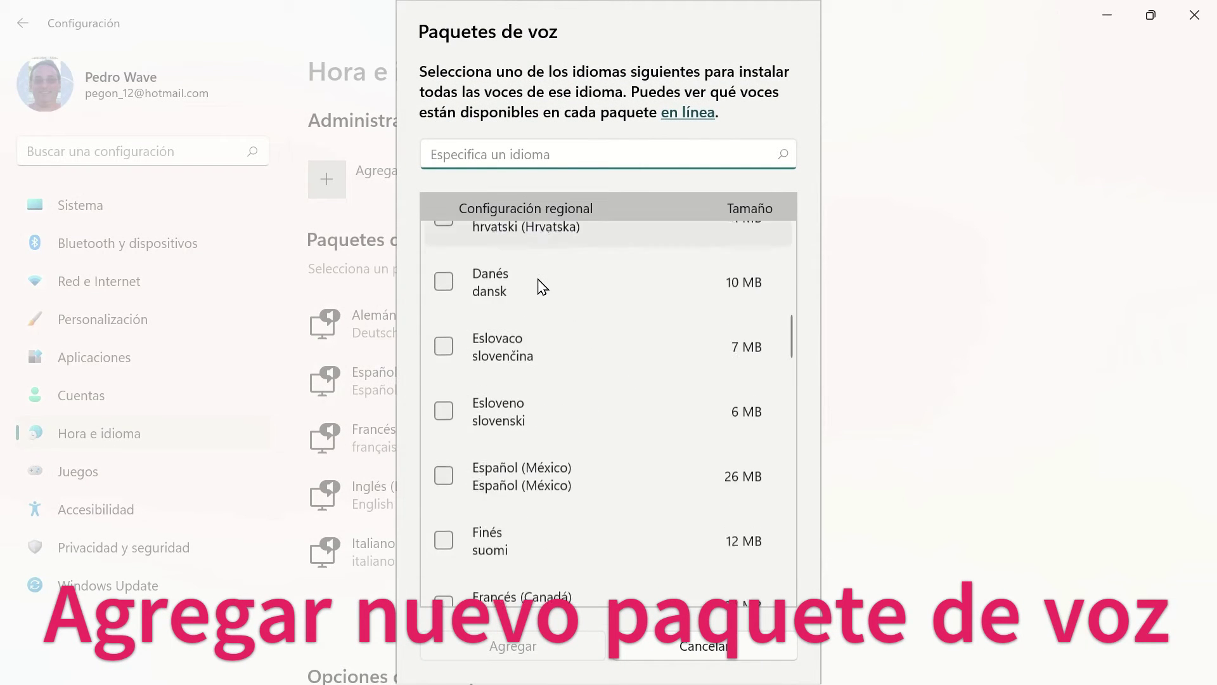
scroll(539, 286, down, 2)
scroll(541, 285, down, 3)
scroll(541, 289, down, 2)
scroll(540, 293, down, 2)
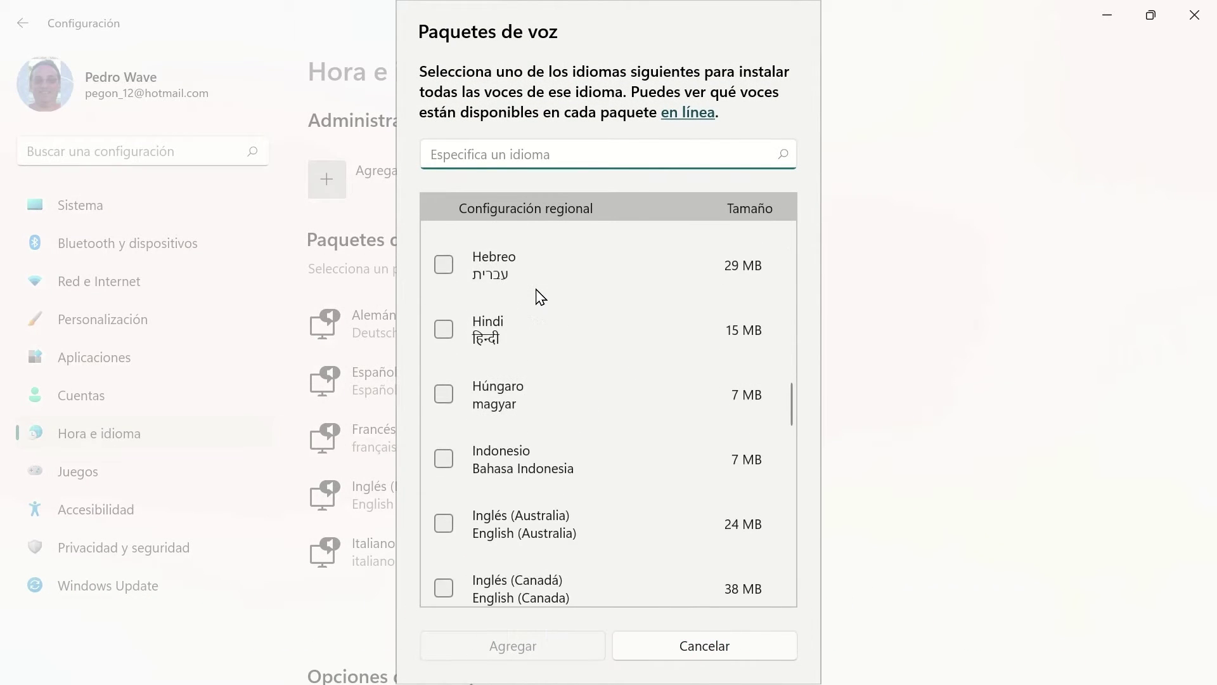
scroll(539, 295, down, 3)
scroll(538, 304, down, 3)
scroll(539, 312, down, 2)
scroll(539, 321, down, 2)
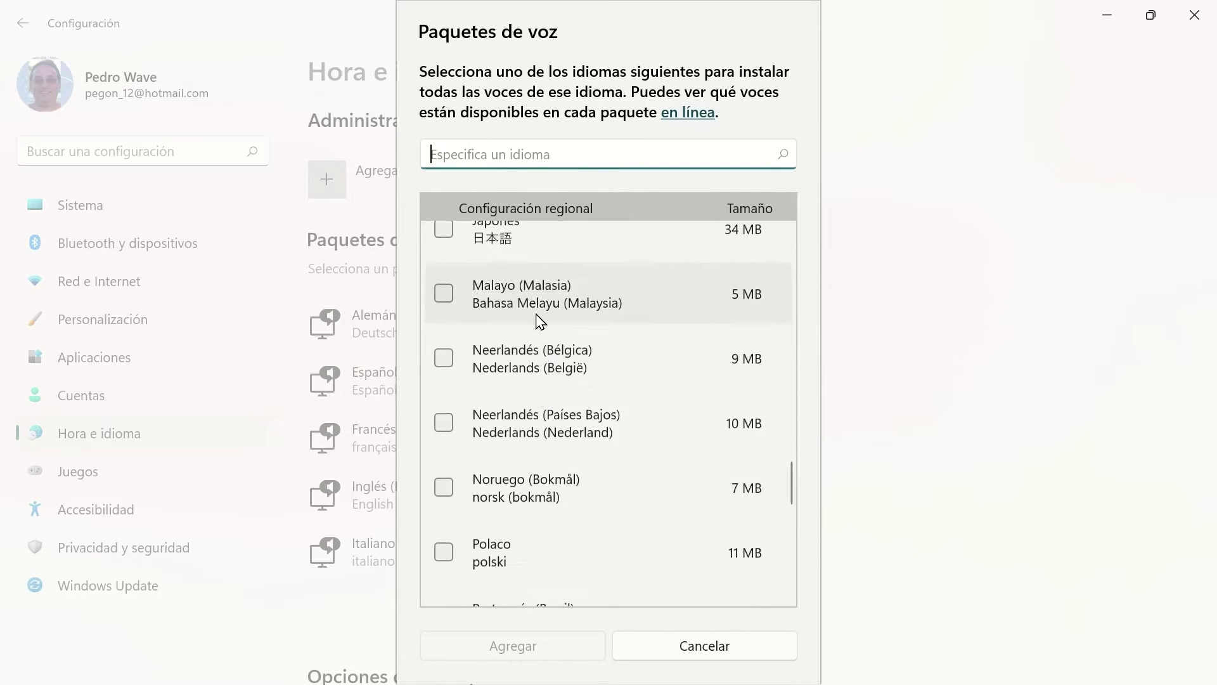
scroll(538, 320, down, 2)
scroll(538, 323, down, 2)
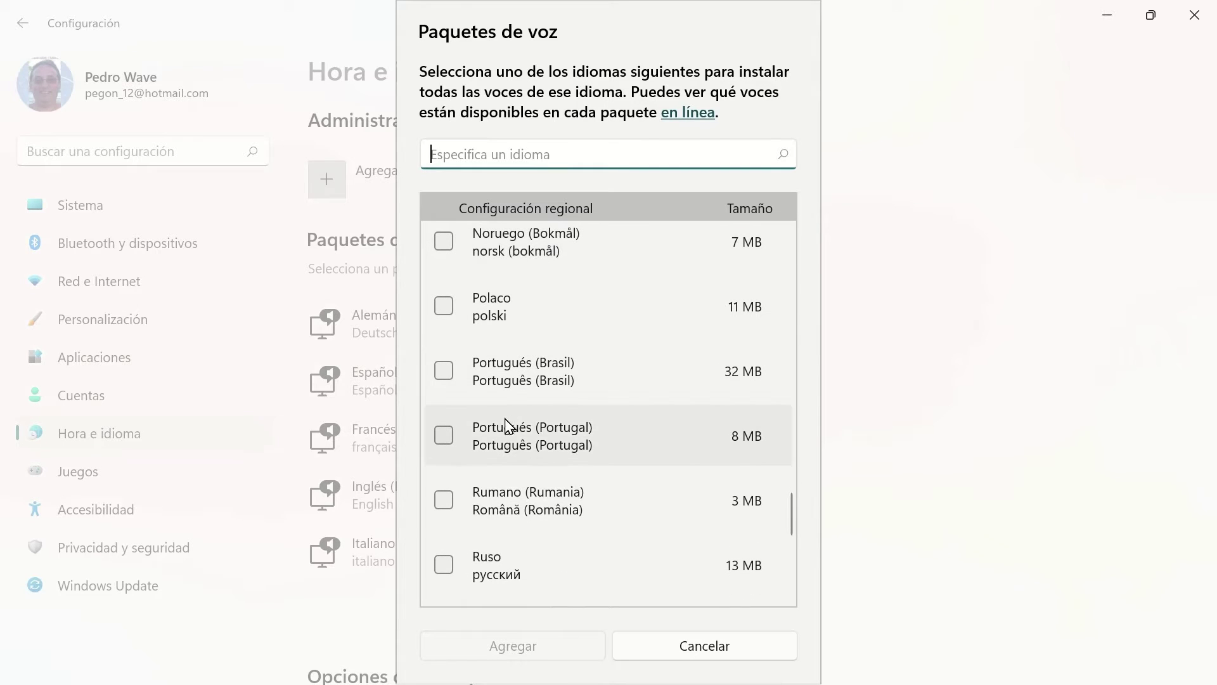
click(444, 436)
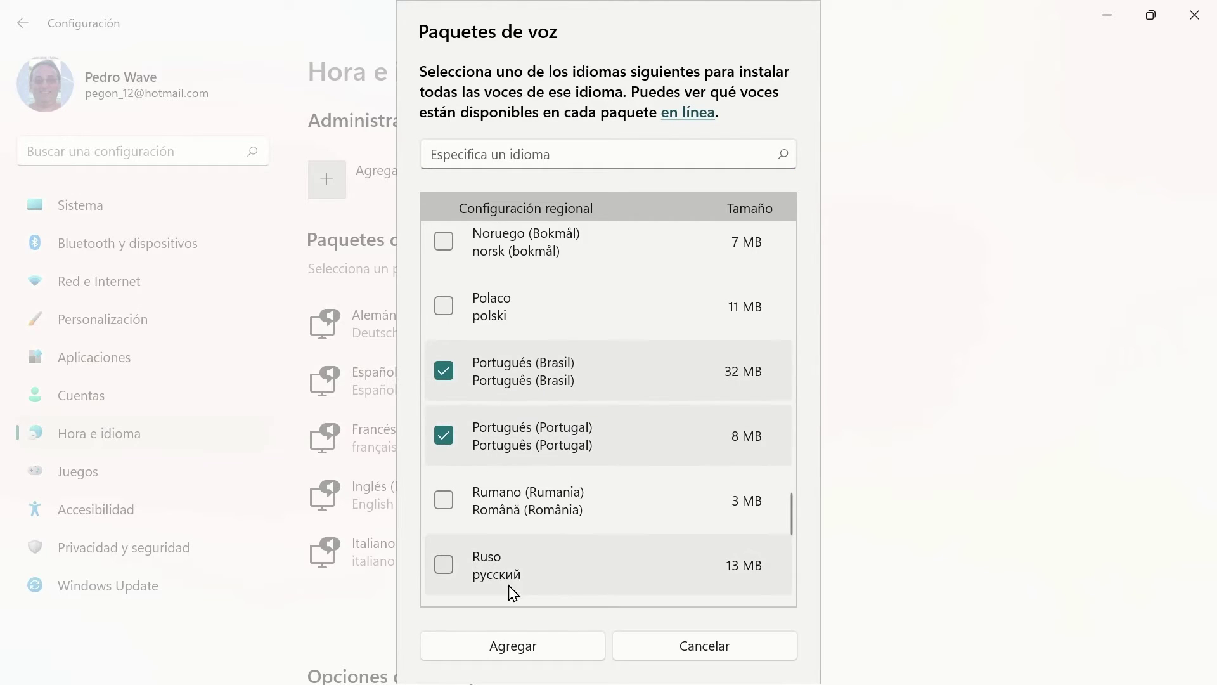
click(525, 647)
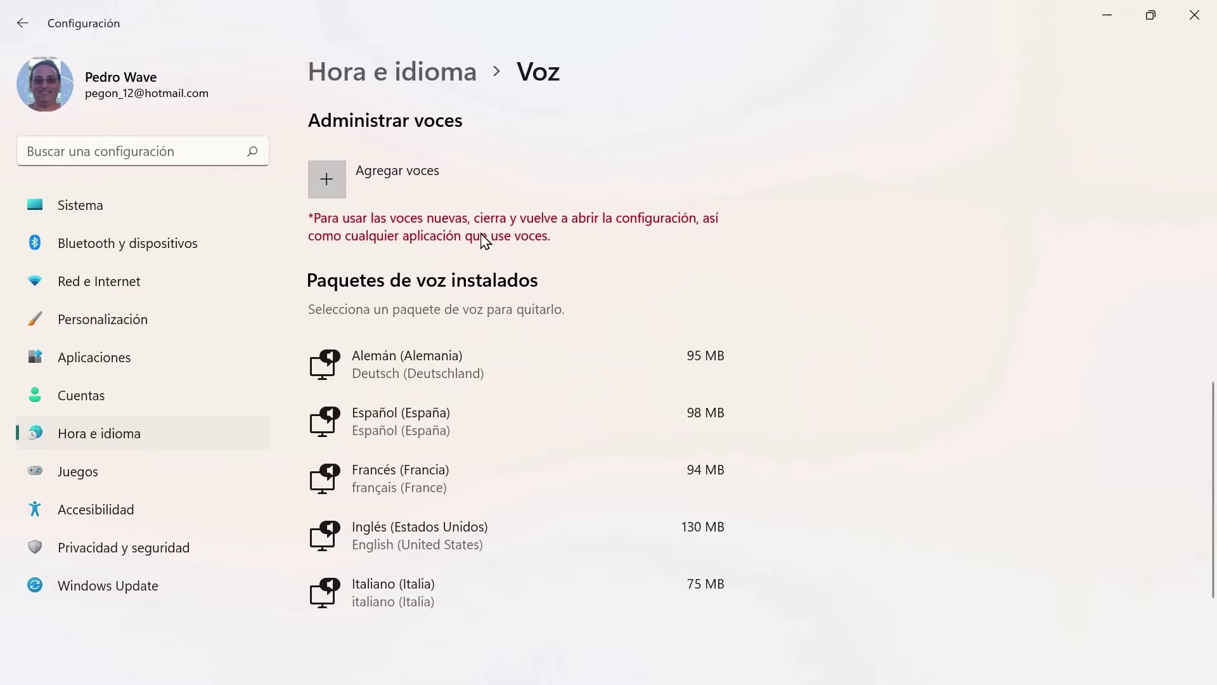
Step: Close Settings, then close the Excel workbook choosing No guardar
click(1195, 16)
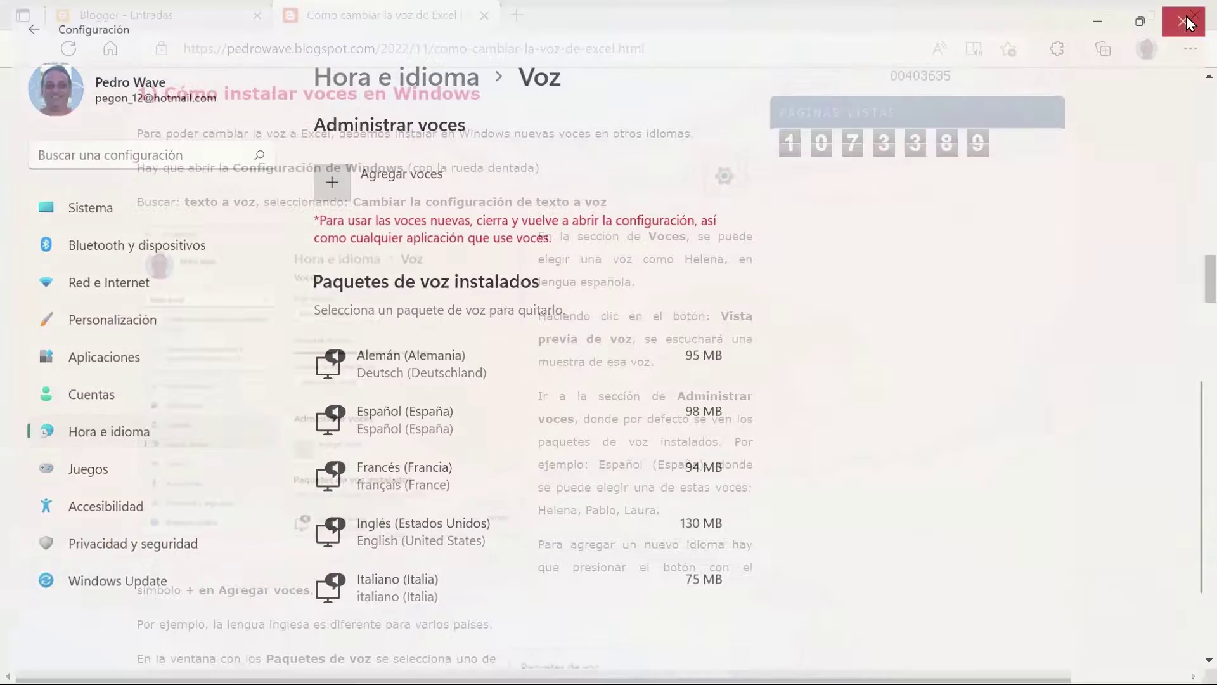
key(super)
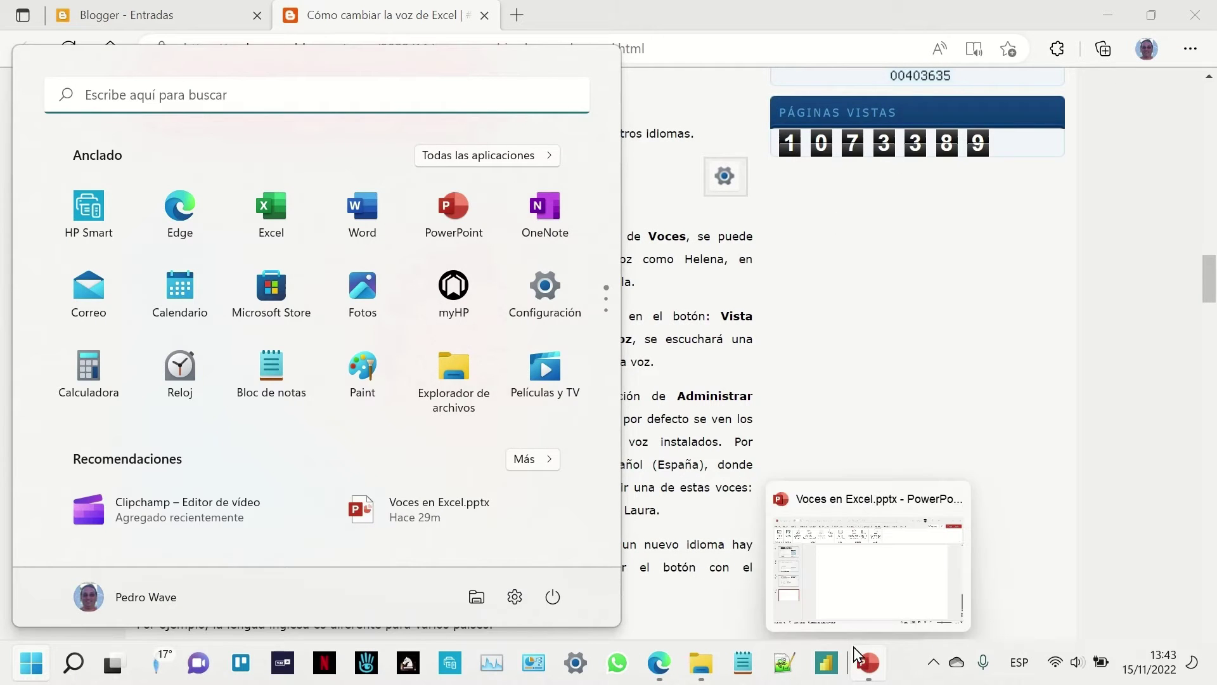
key(alt+Tab)
key(alt+Tab)
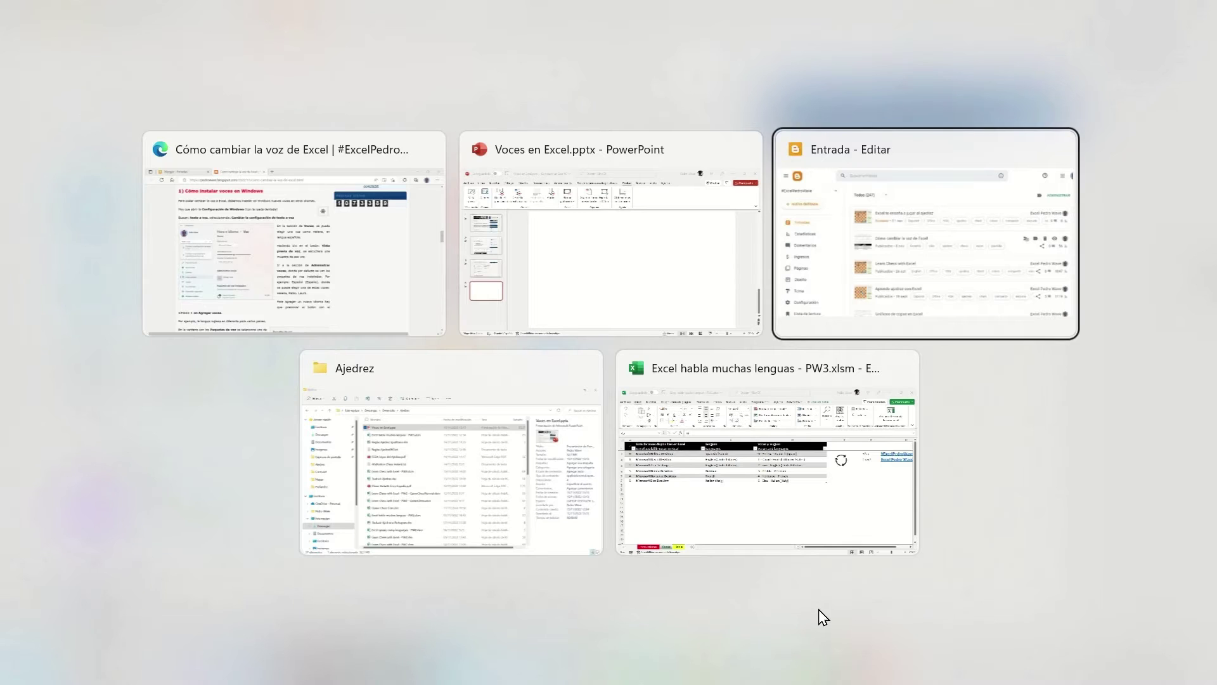
key(alt+Tab)
key(alt+Tab)
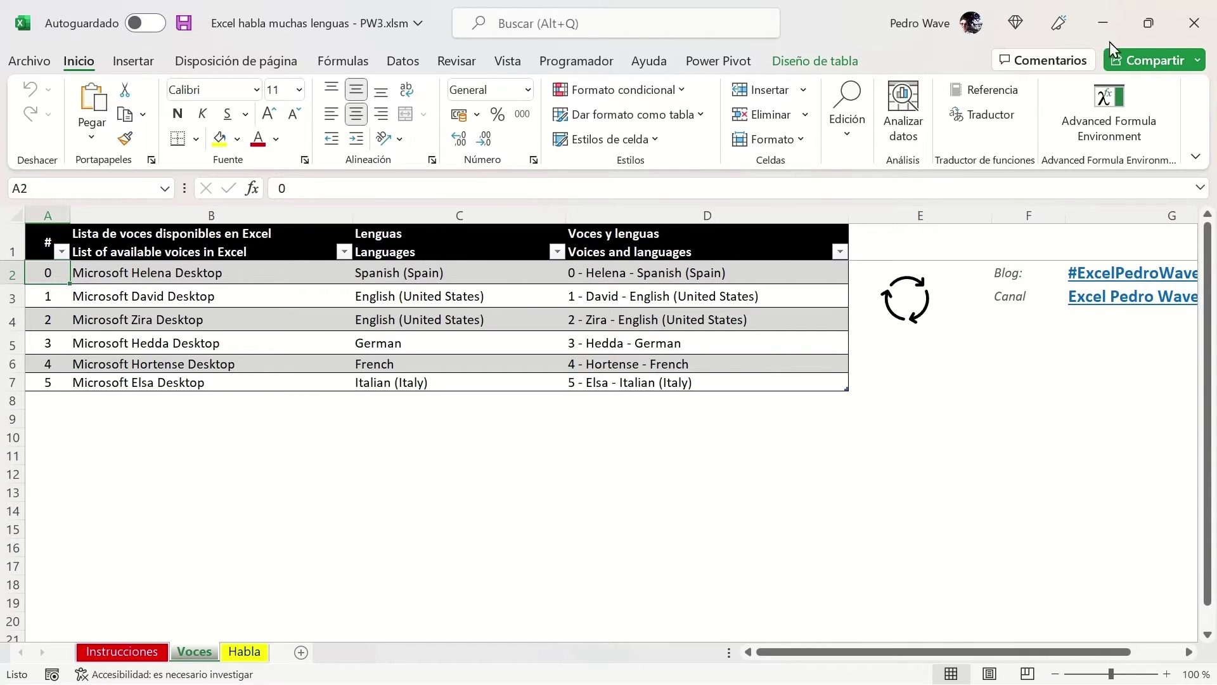
click(1195, 23)
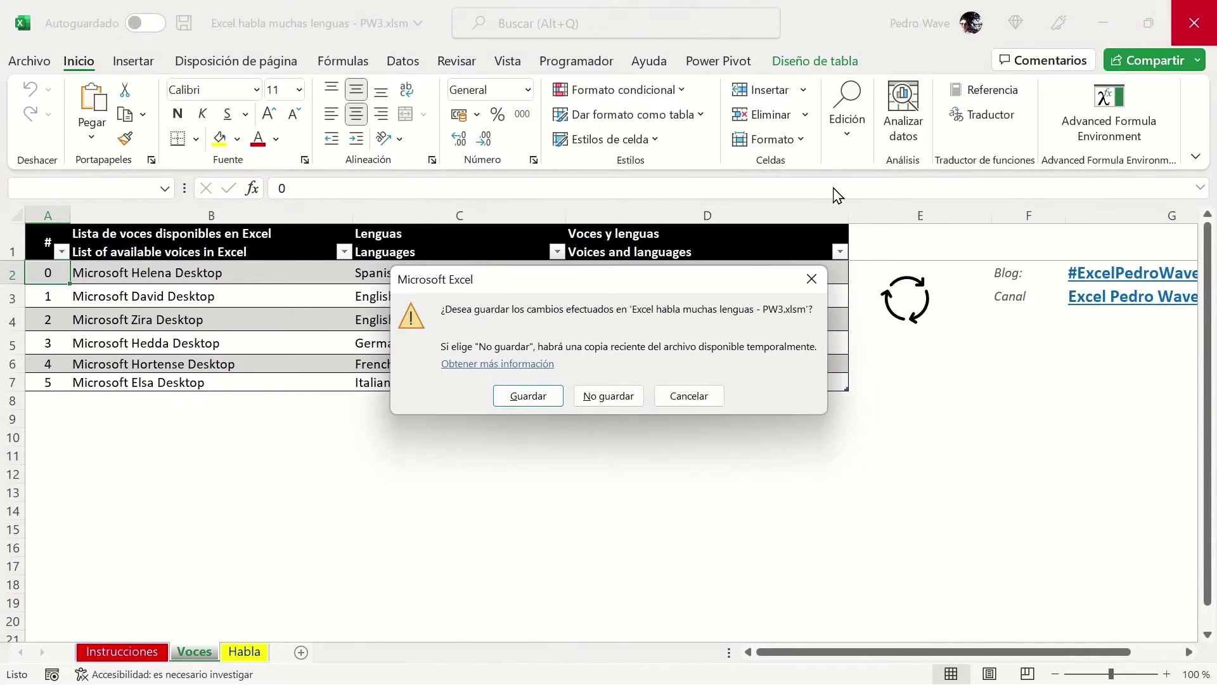
click(620, 398)
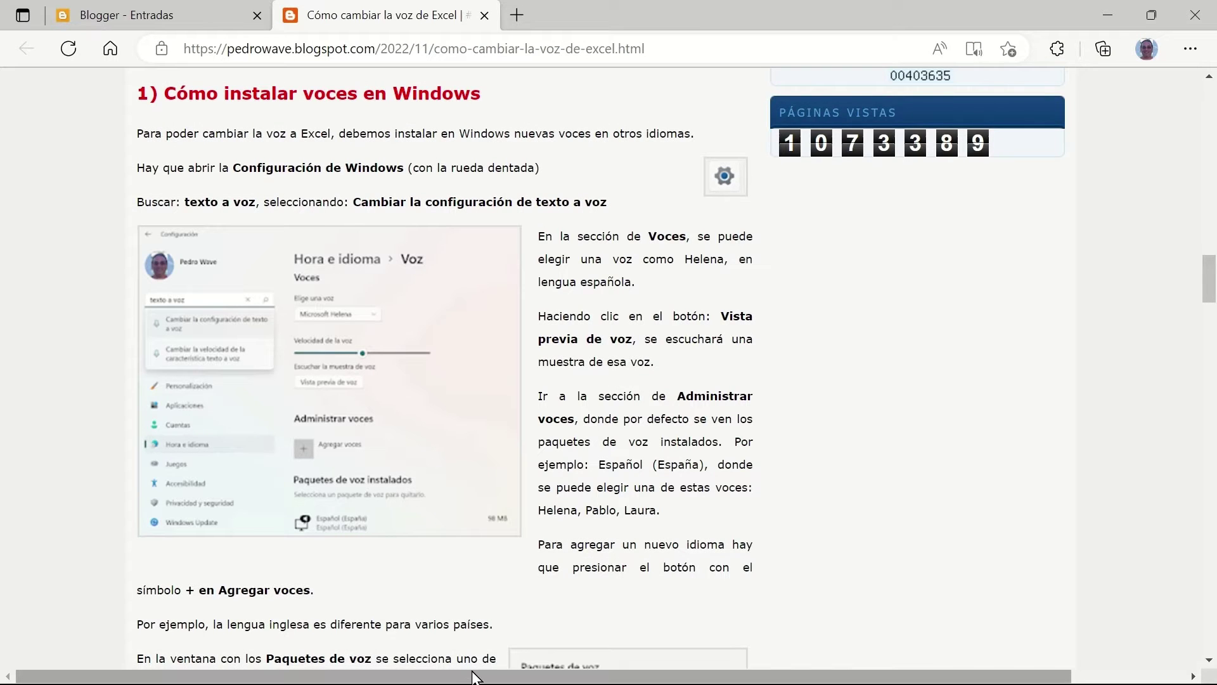
Step: Reopen Settings at Hora e idioma > Voz and review the installed voice packages
key(super)
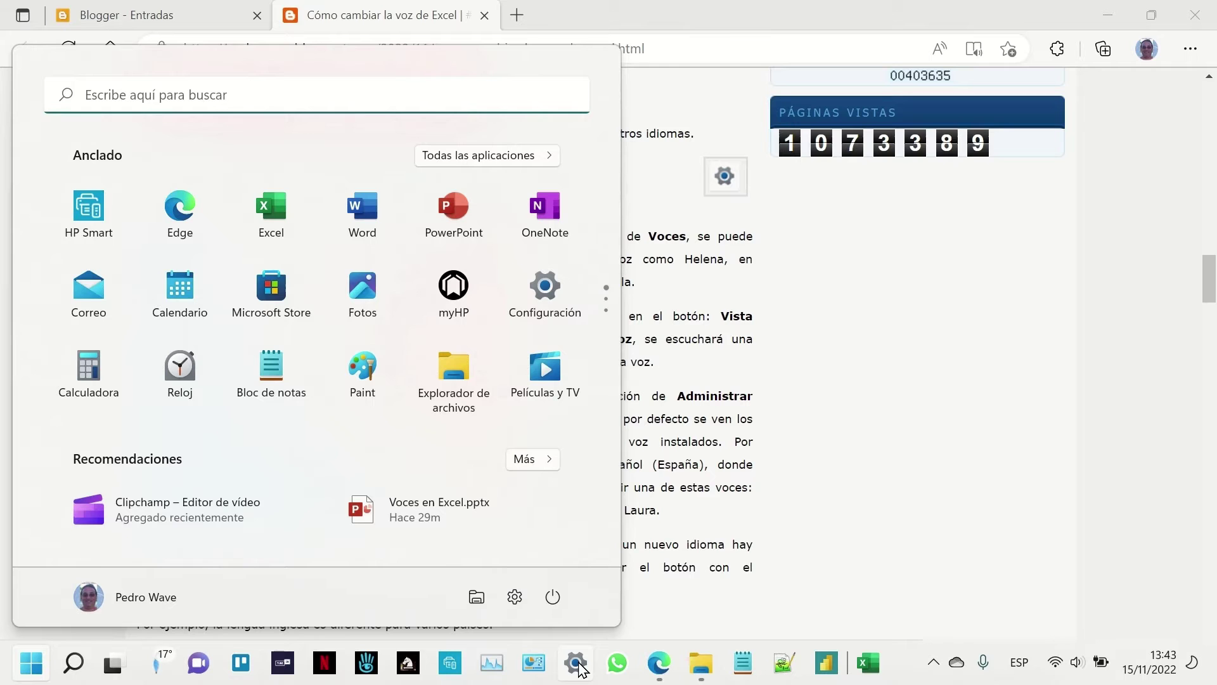
click(577, 664)
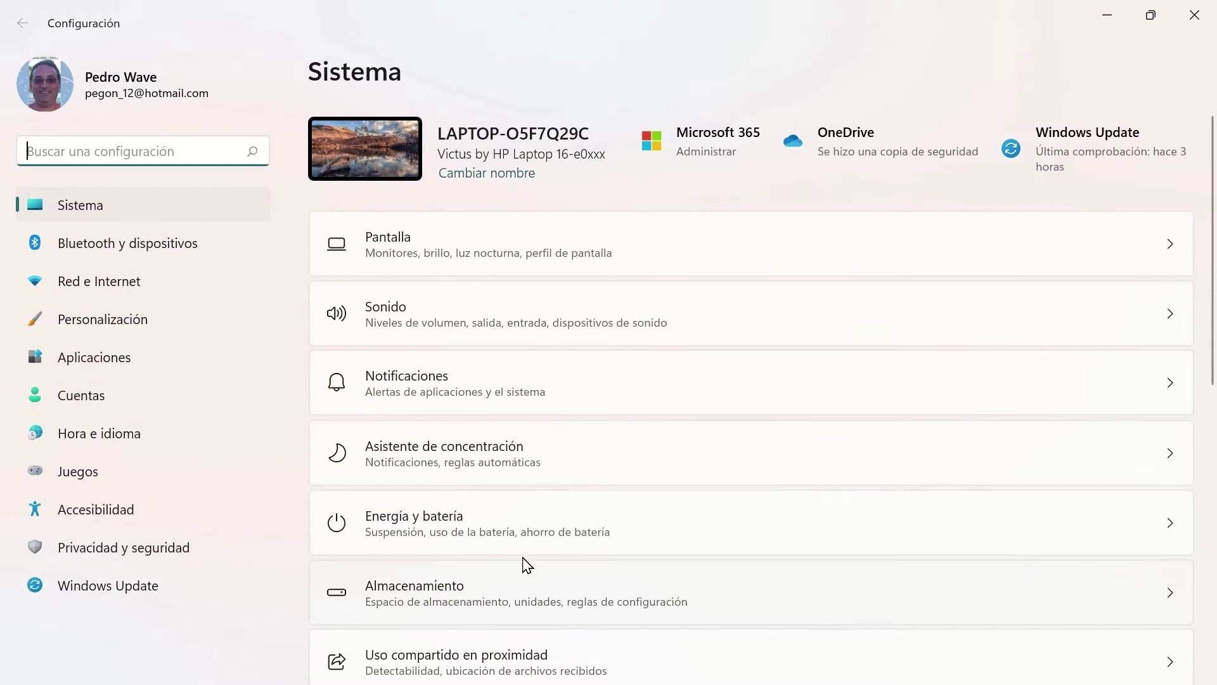
click(131, 438)
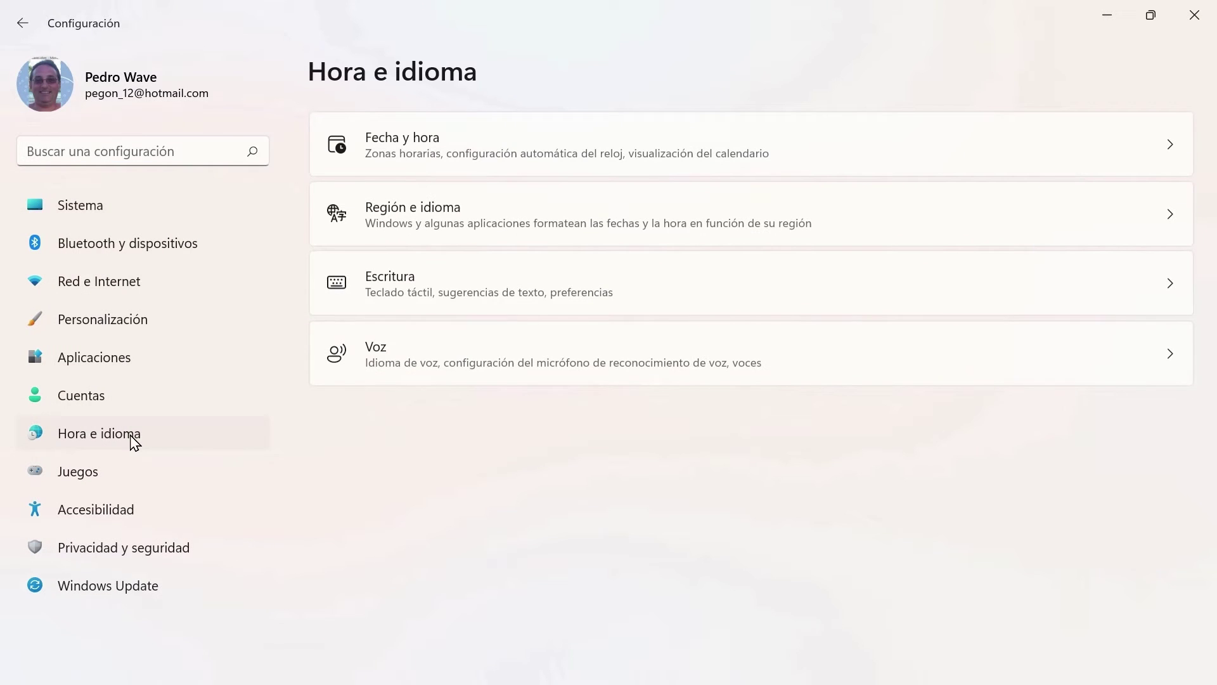
click(376, 370)
scroll(435, 375, down, 2)
scroll(435, 376, down, 3)
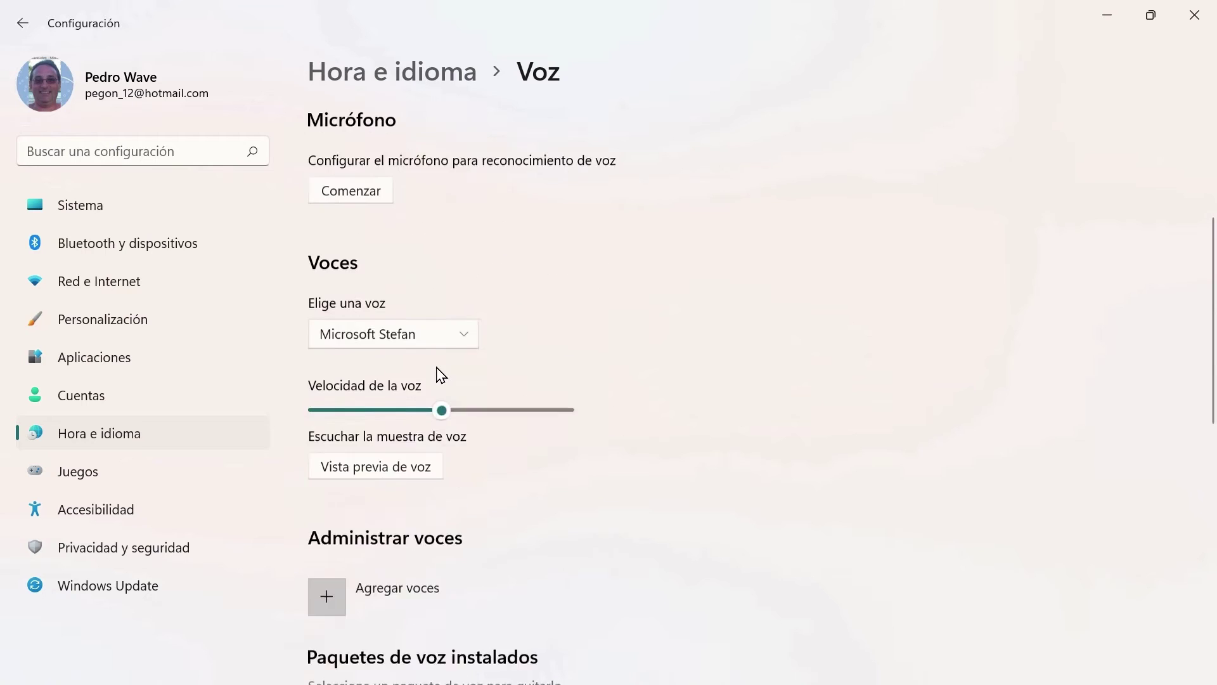
scroll(438, 375, down, 3)
scroll(438, 375, down, 3)
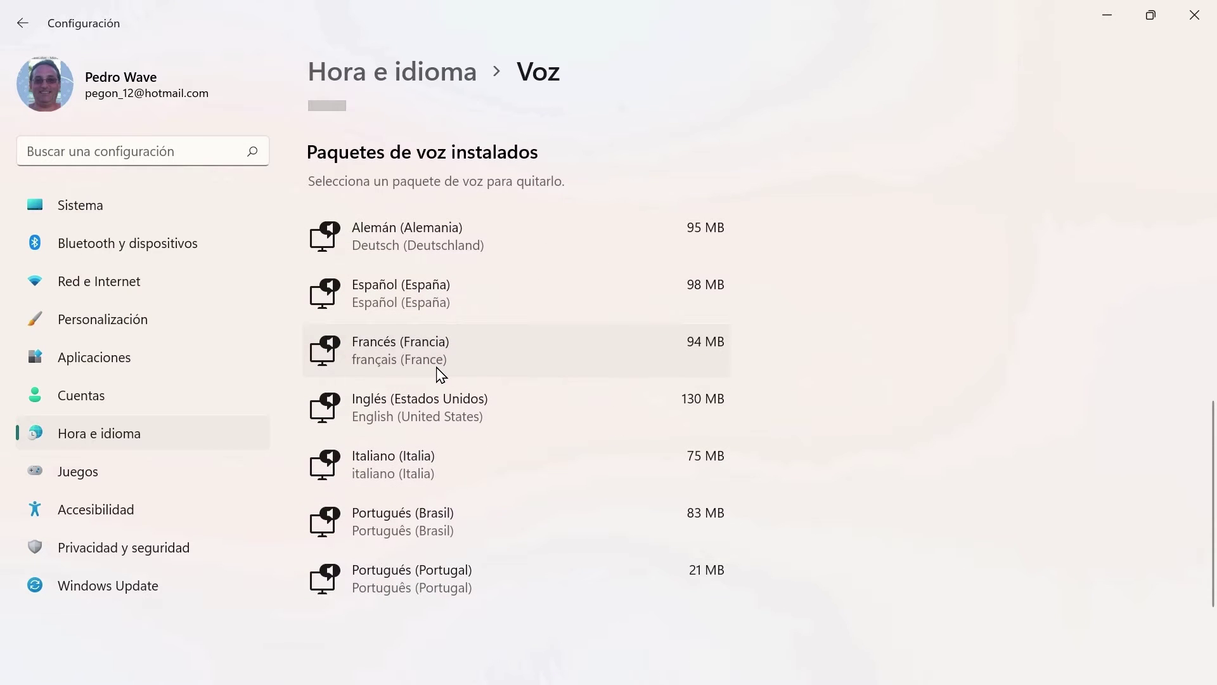
scroll(469, 477, up, 5)
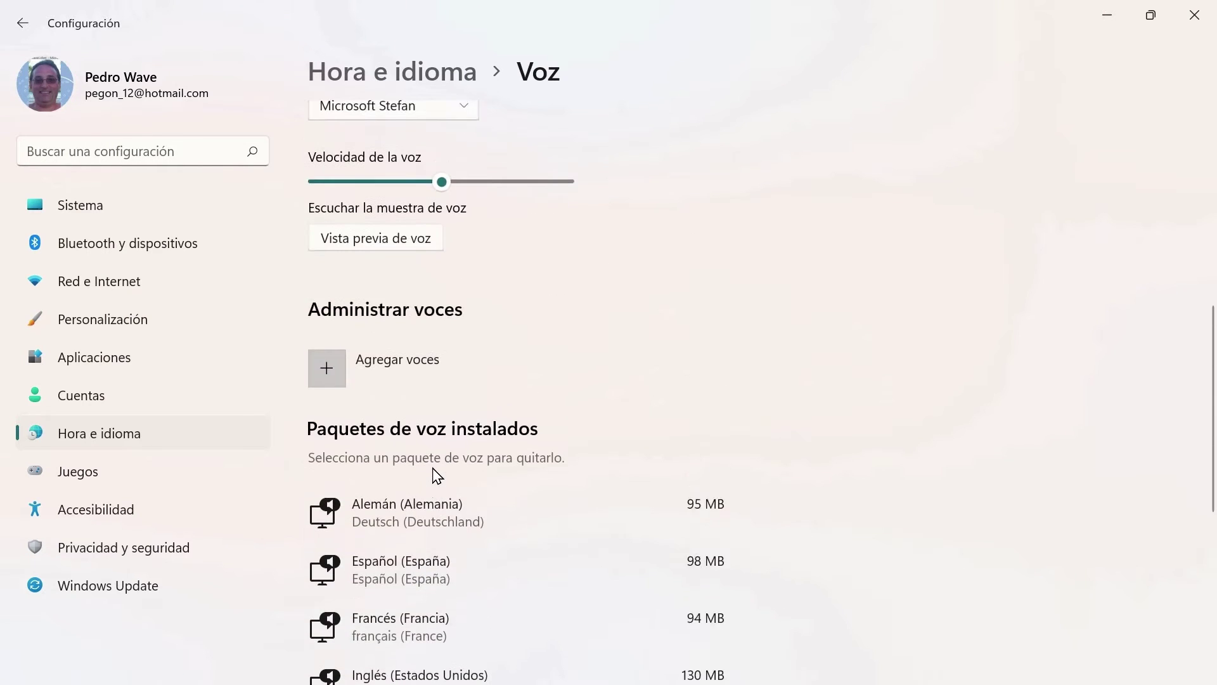
scroll(437, 476, up, 1)
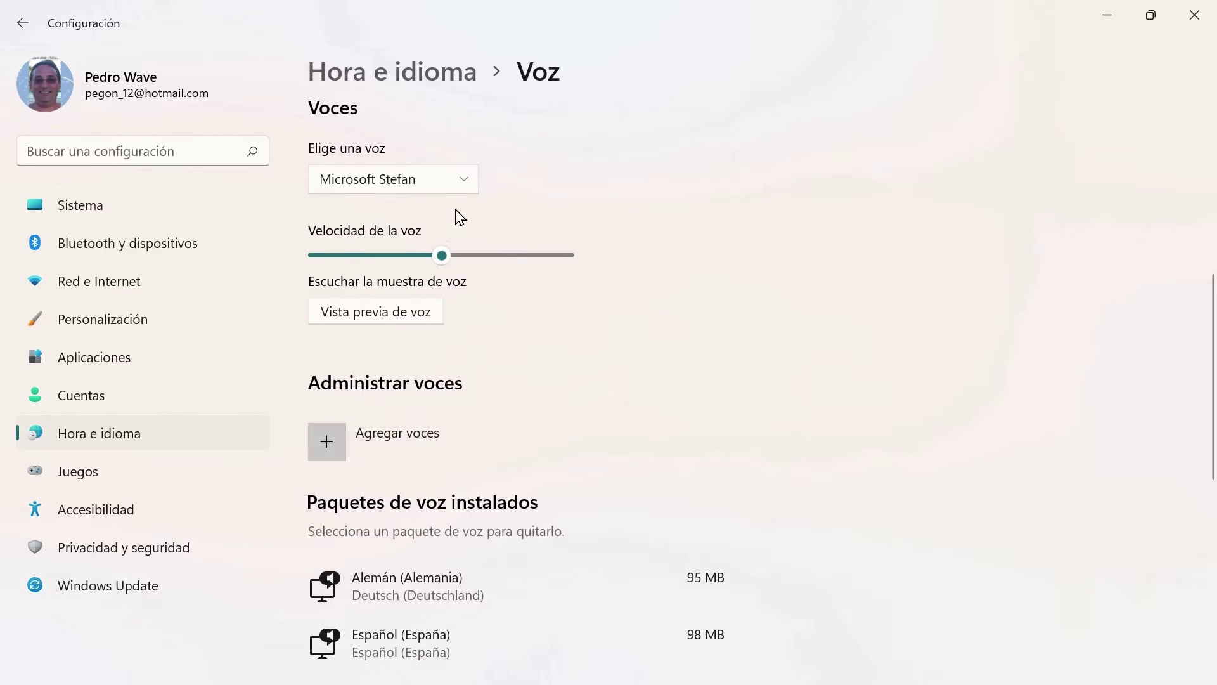
Step: Browse the Elige una voz list, keeping Microsoft Stefan as the voice
click(470, 185)
scroll(430, 317, down, 2)
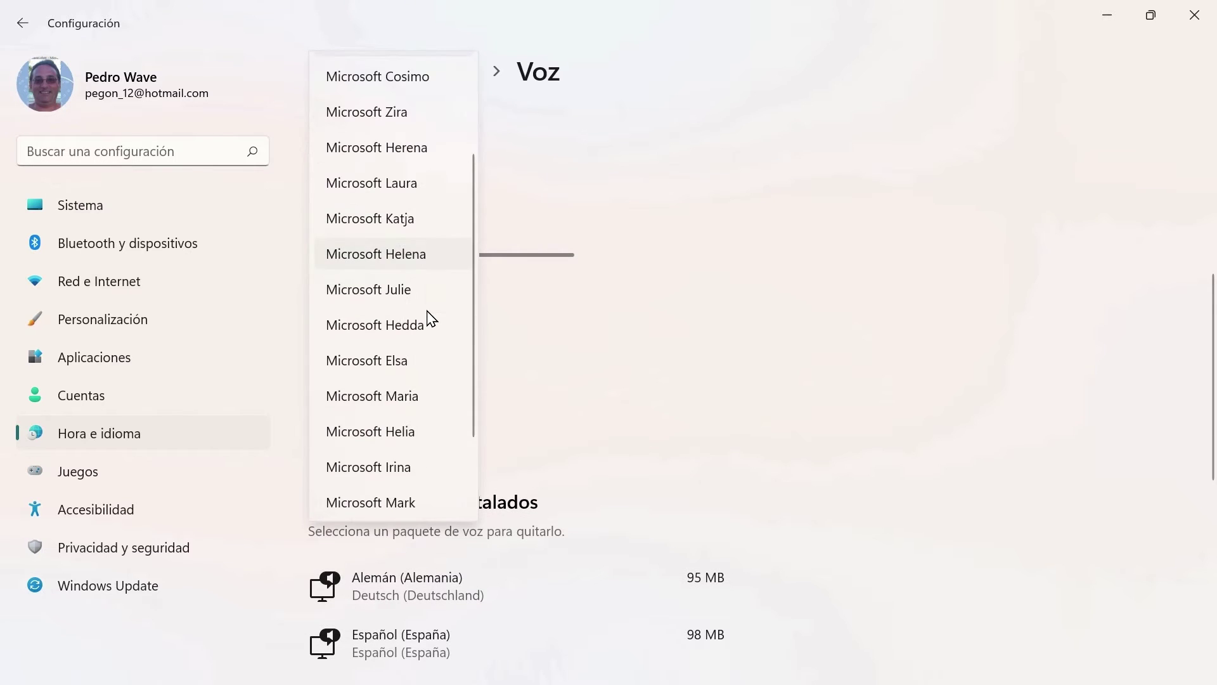
scroll(428, 317, down, 2)
scroll(429, 319, down, 1)
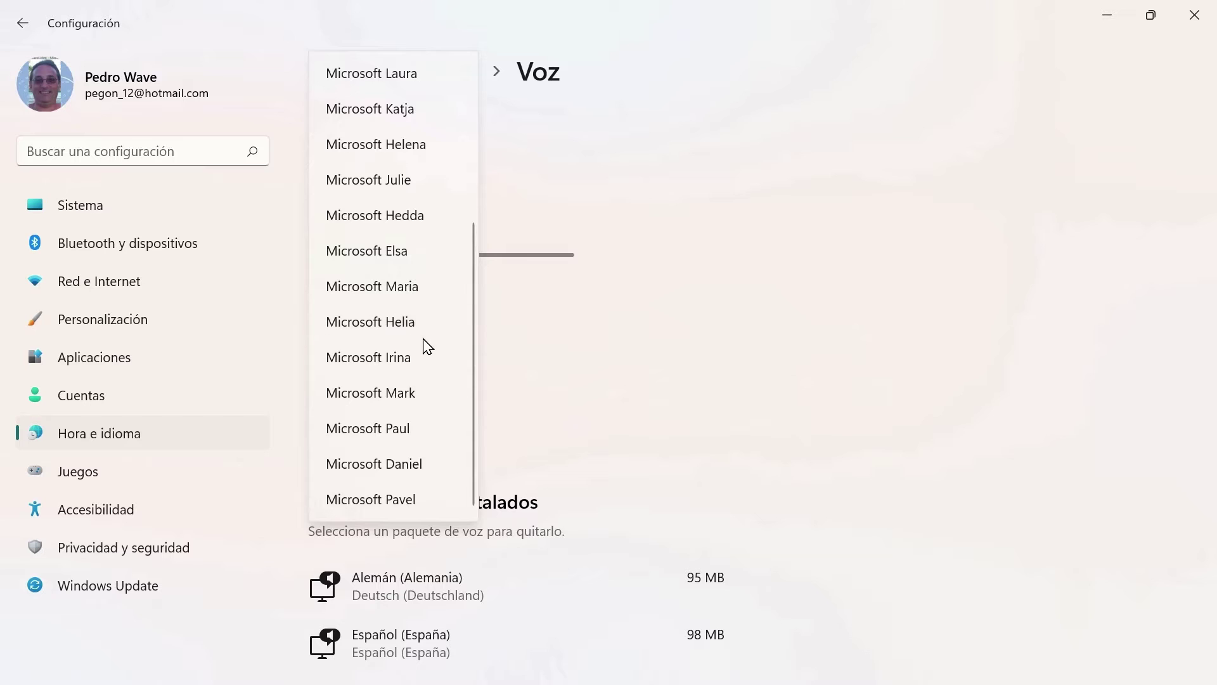
scroll(428, 347, up, 2)
scroll(428, 347, up, 5)
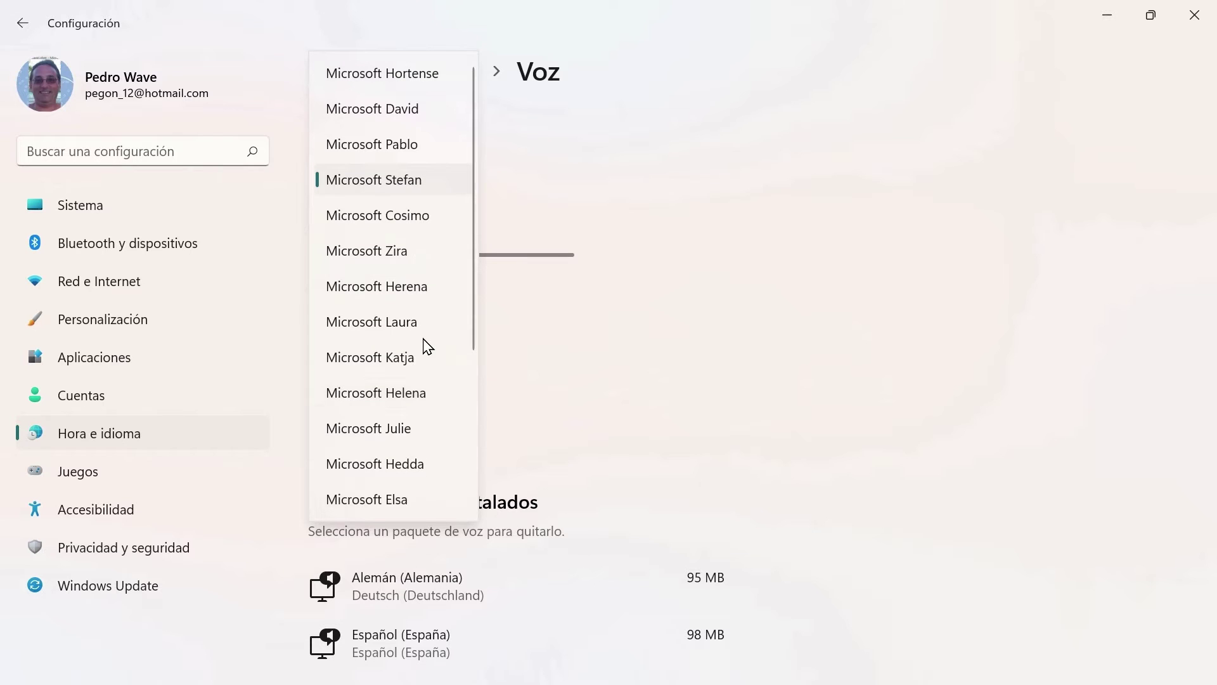
click(527, 339)
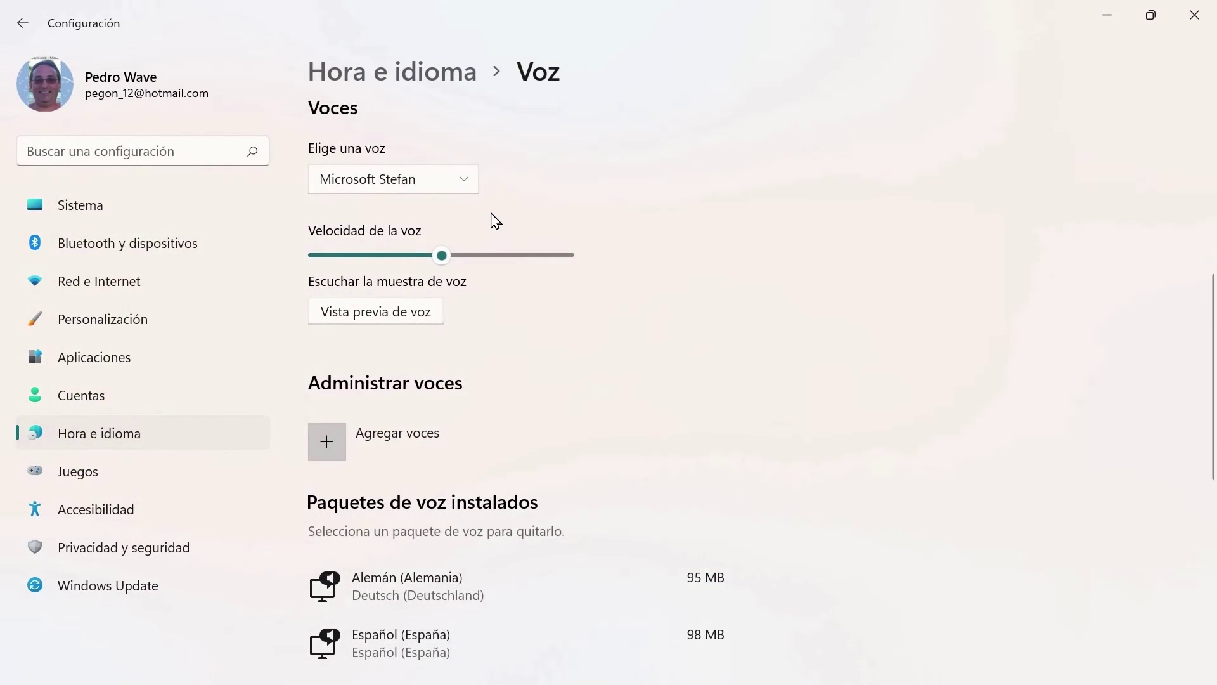
click(472, 188)
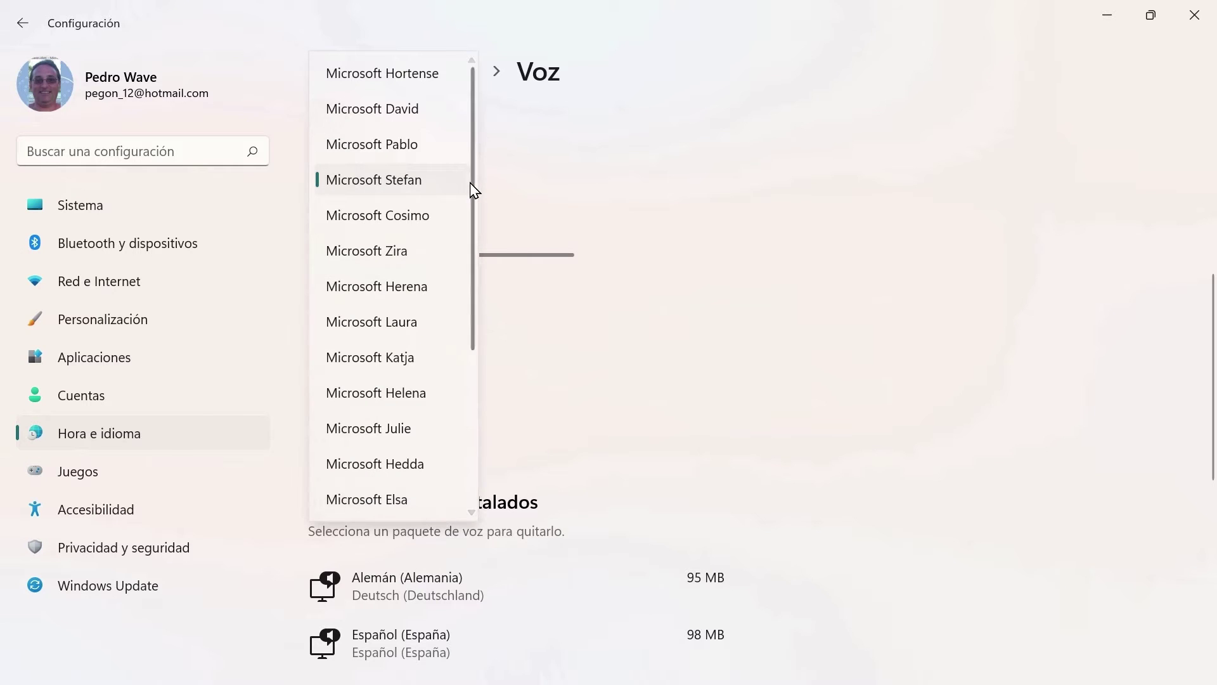
click(532, 201)
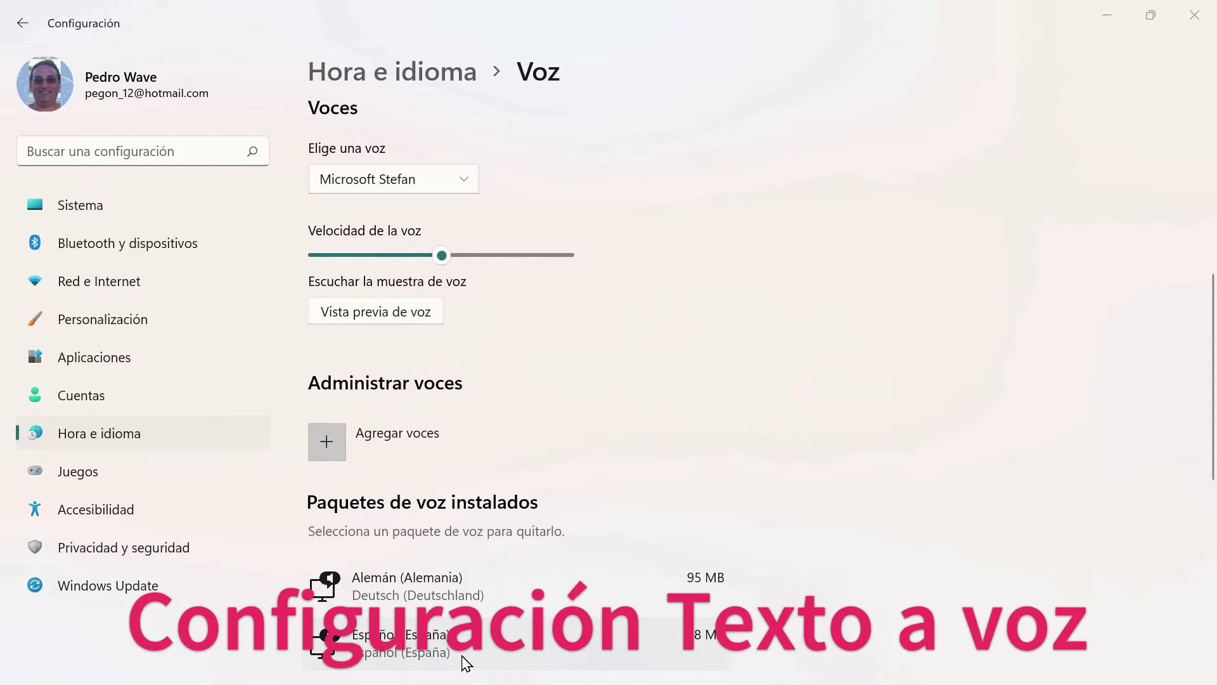
Step: Open Control Panel and search it for 'texto a voz'
key(super)
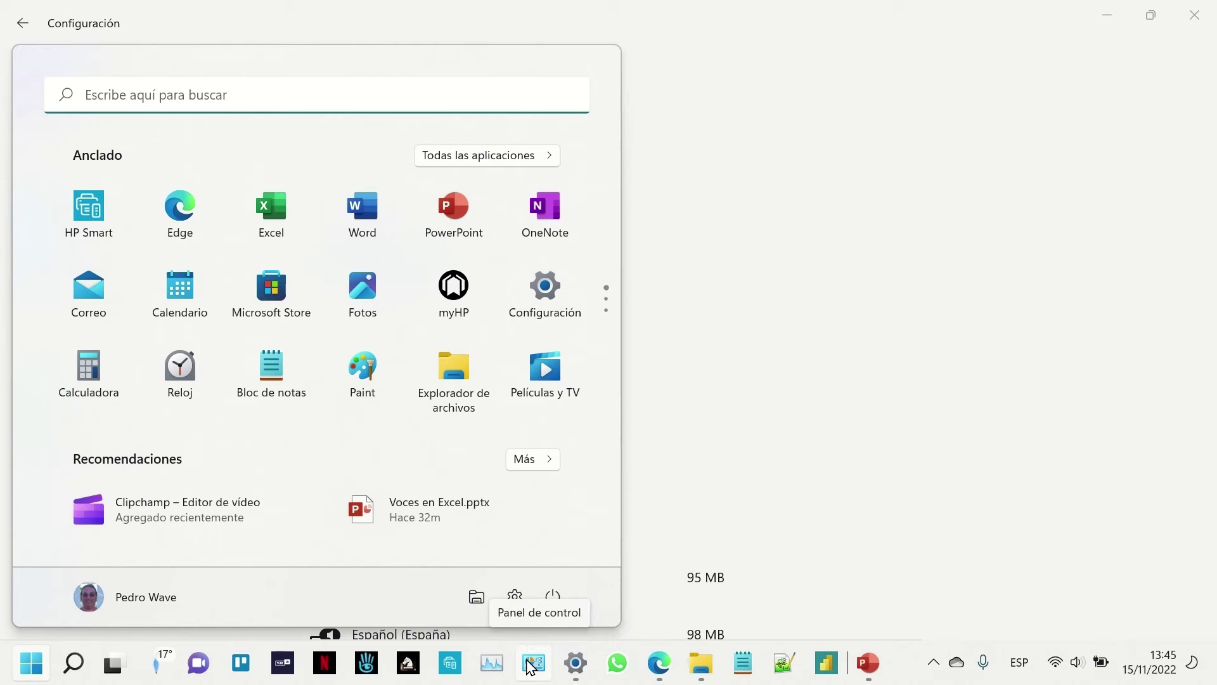
click(531, 664)
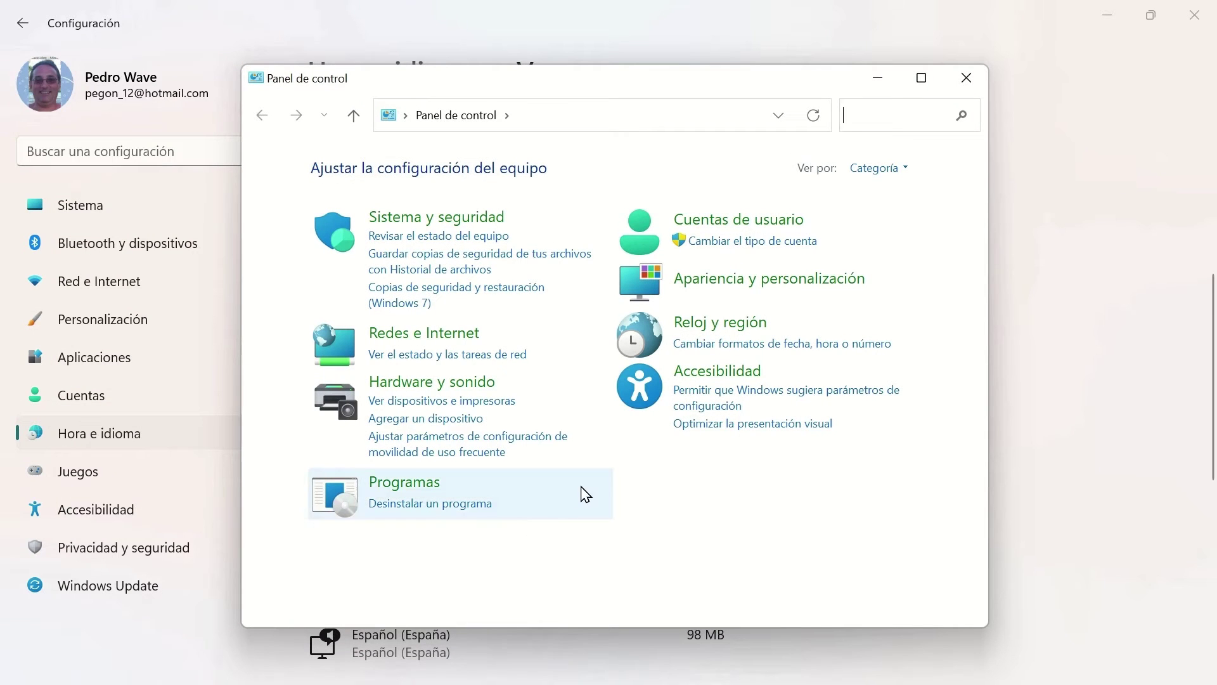
click(860, 120)
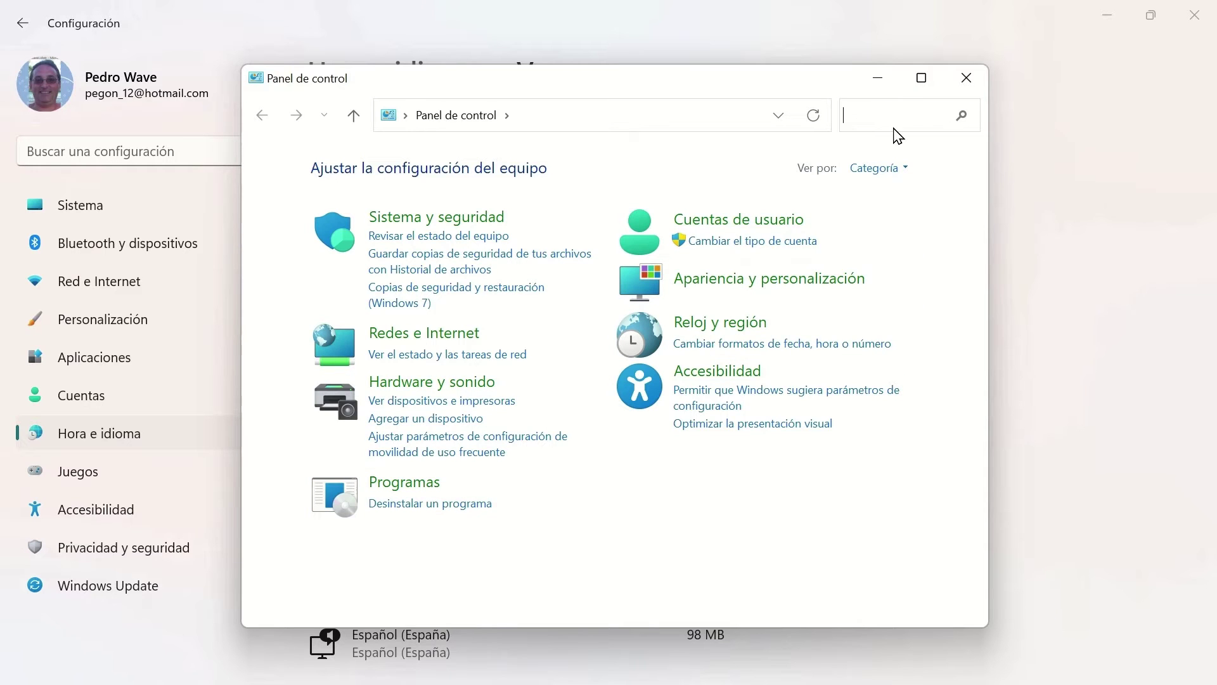
text(t)
key(BackSpace)
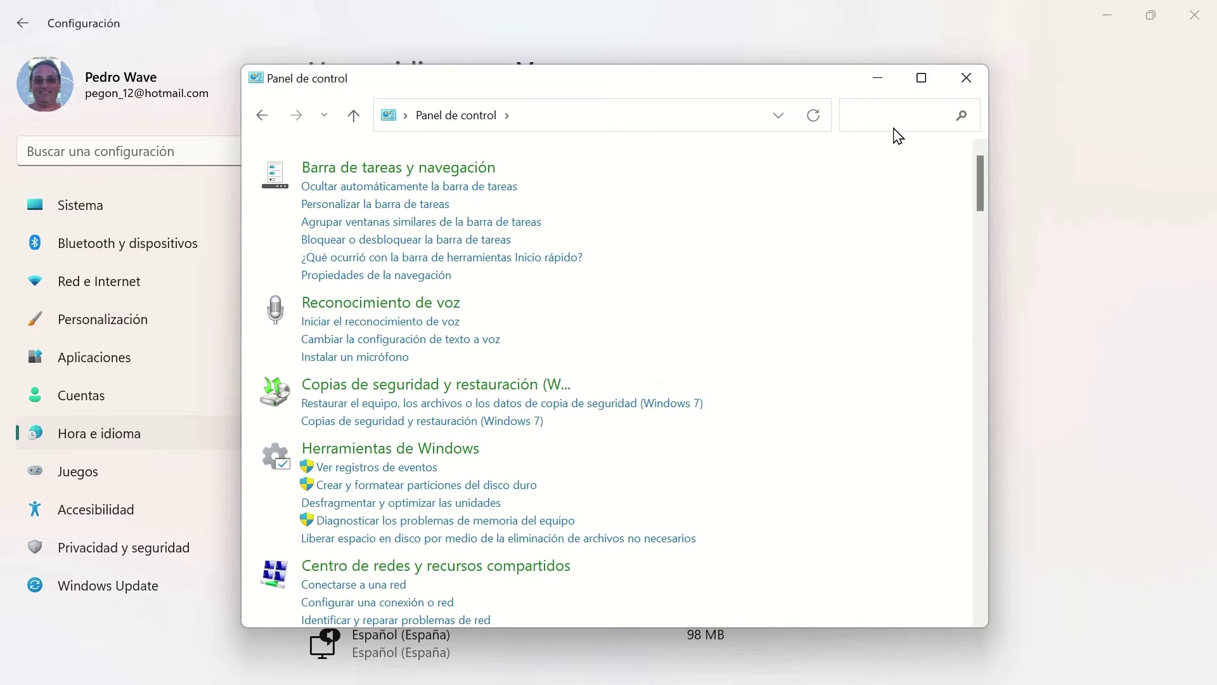
text(textp)
key(BackSpace)
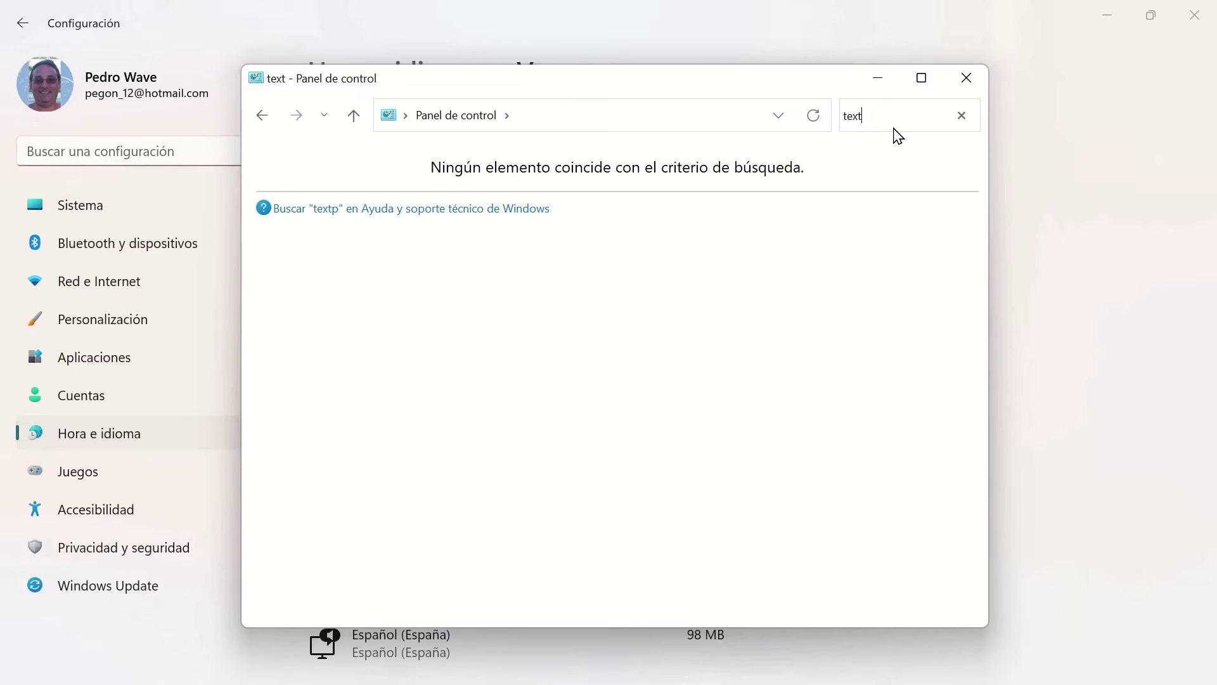
text(o)
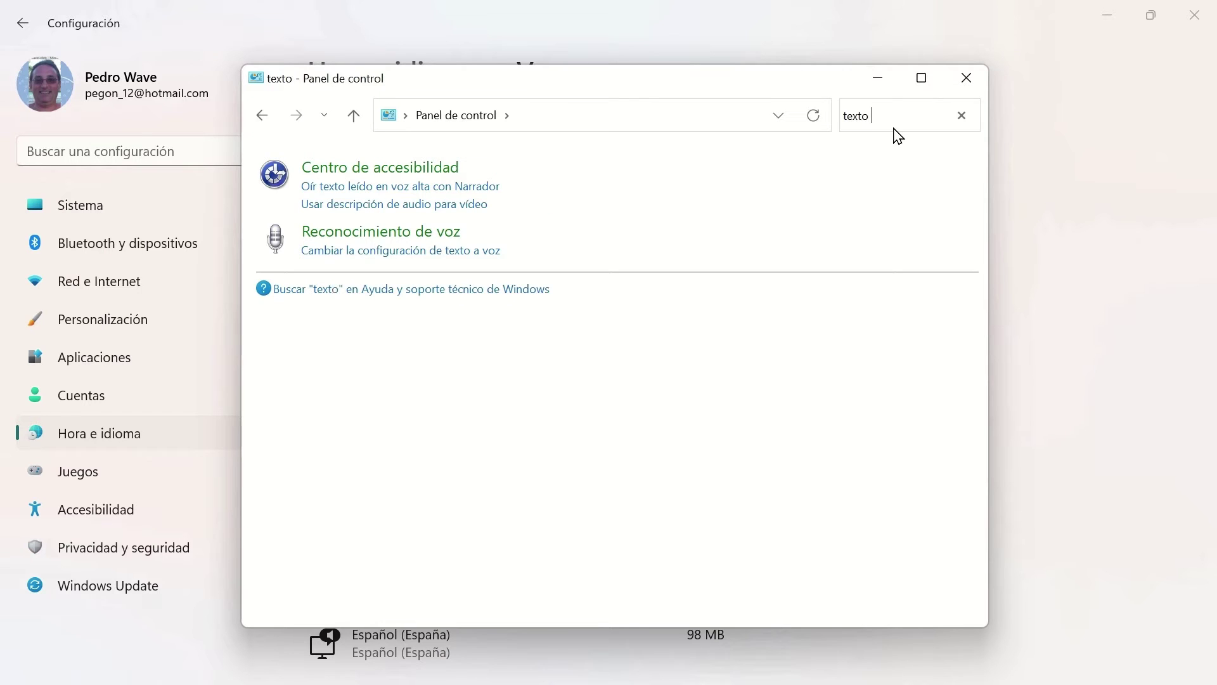
text( a  voz)
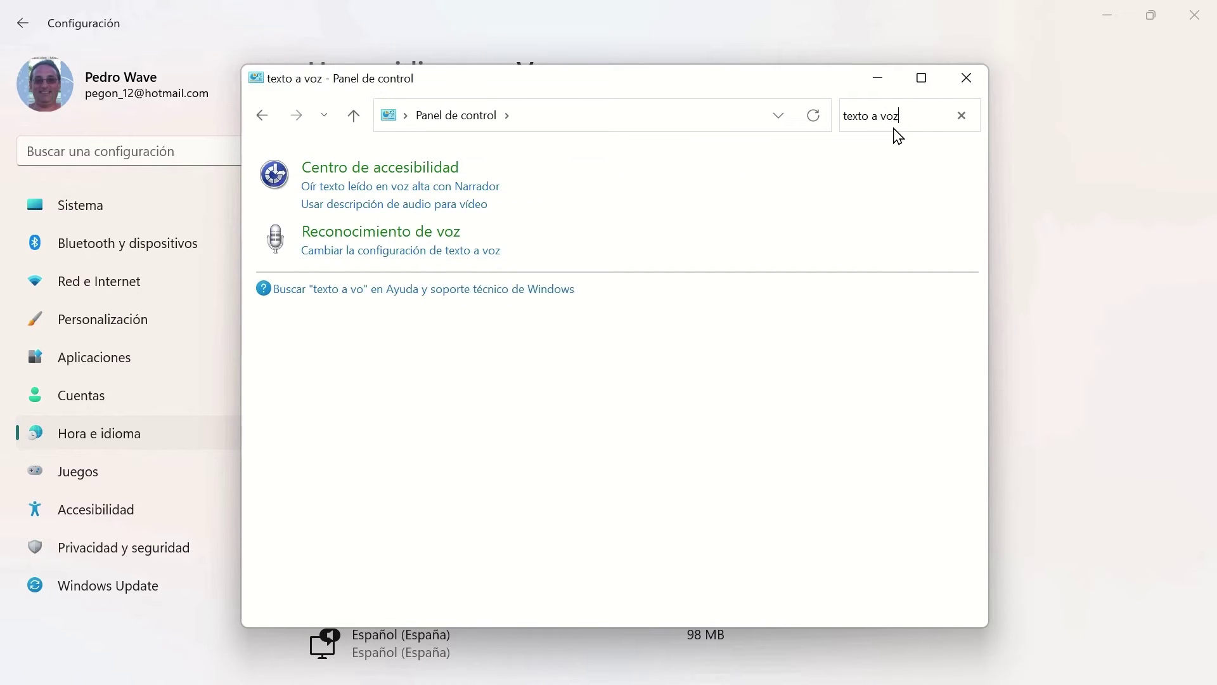
Step: In text-to-speech properties, select and apply the Maria Portuguese (Brazil) voice
click(359, 255)
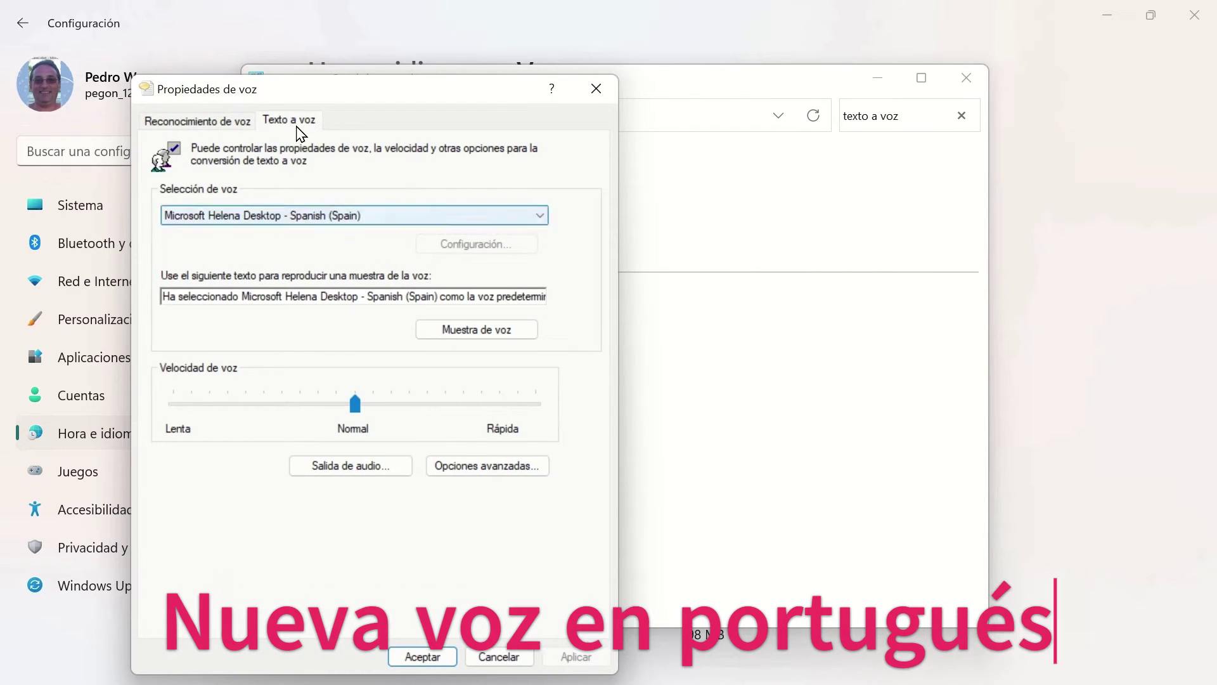
click(314, 216)
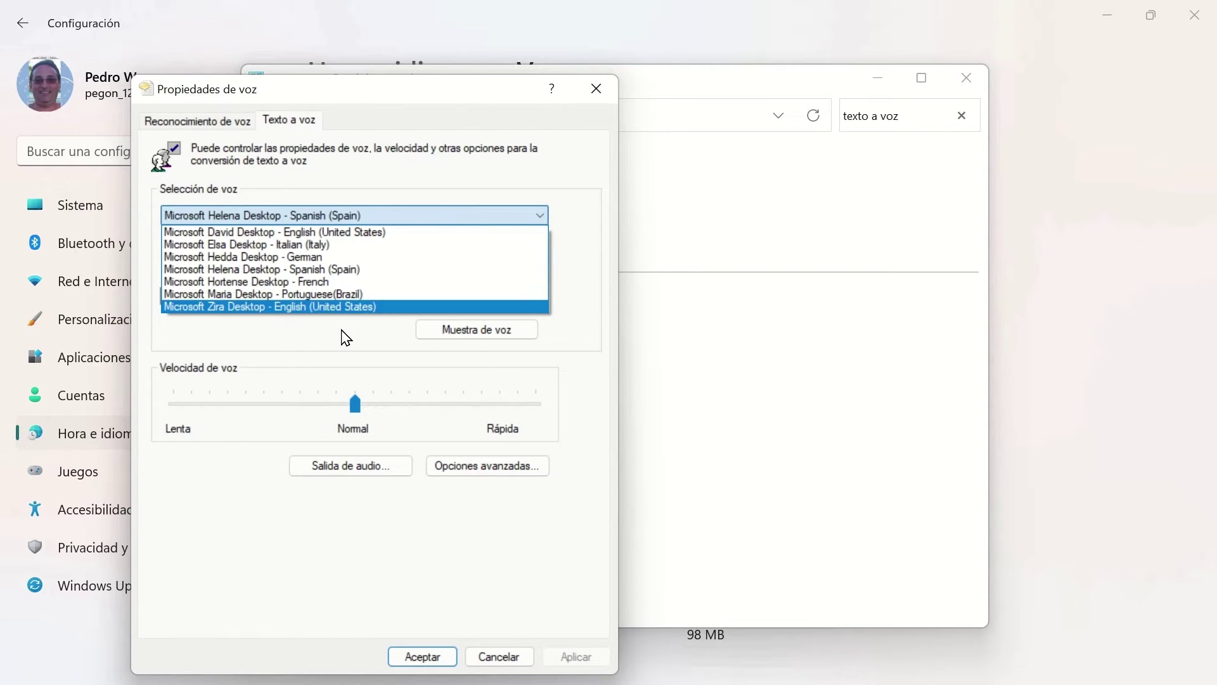
click(356, 297)
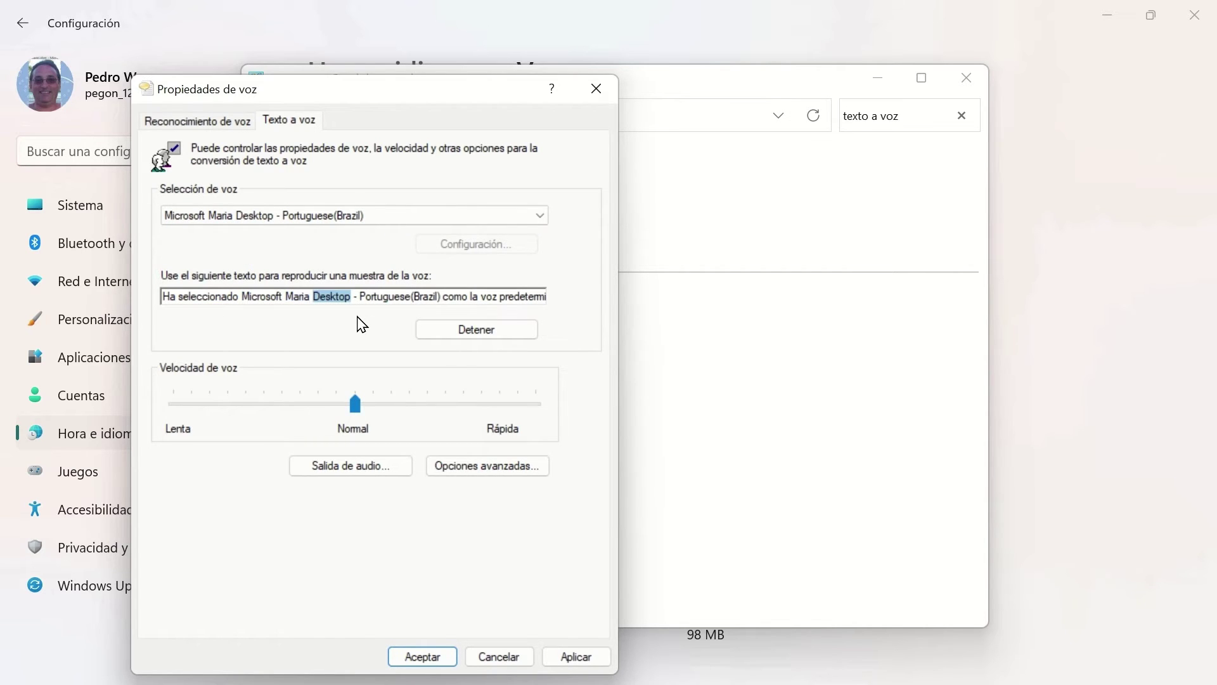
click(434, 329)
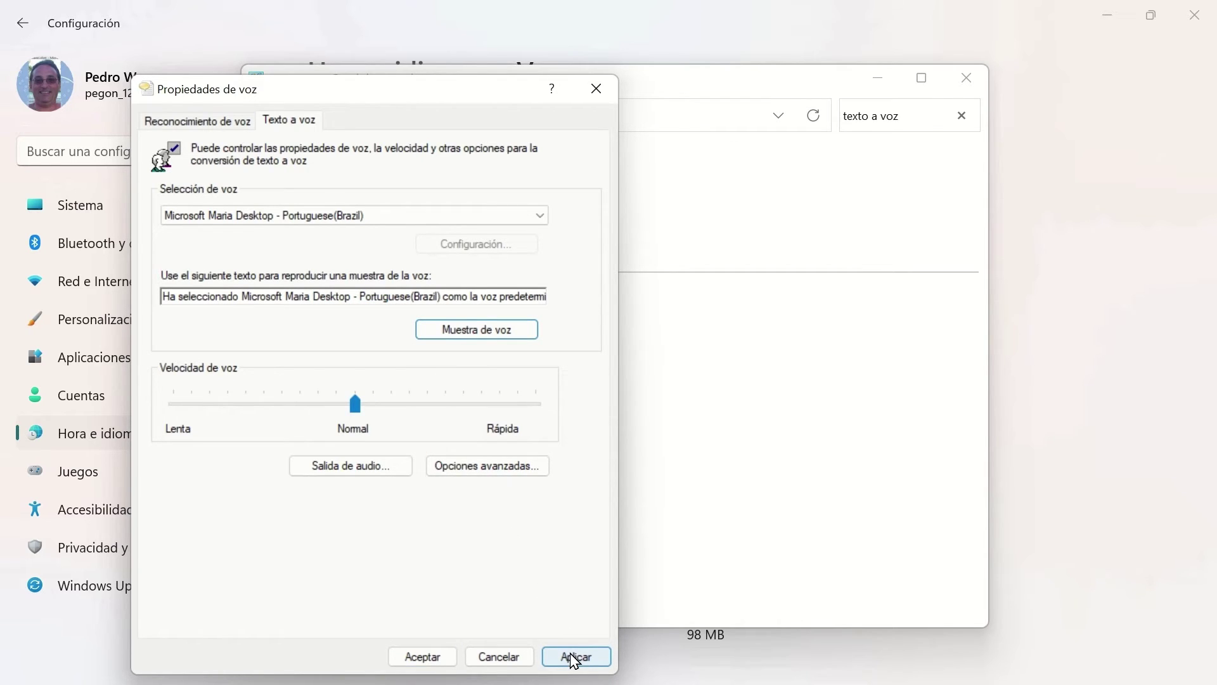
click(575, 658)
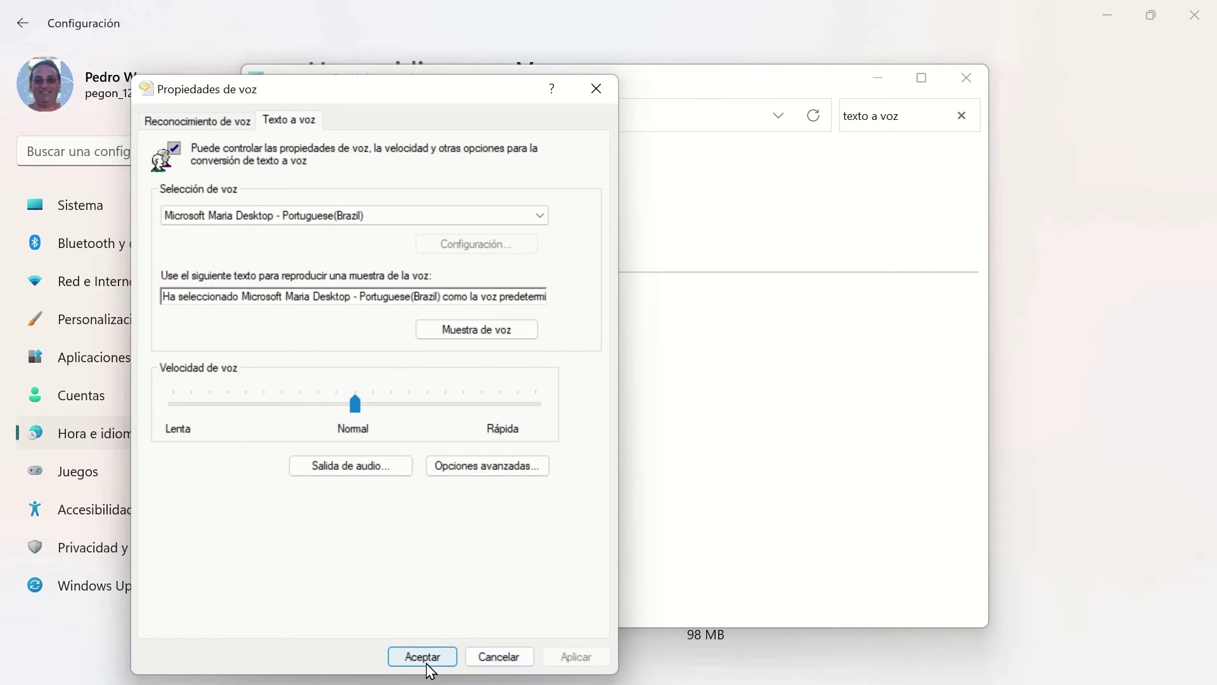
Step: Switch the default voice to Microsoft Helena Desktop - Spanish (Spain), accept, and close Control Panel
click(539, 219)
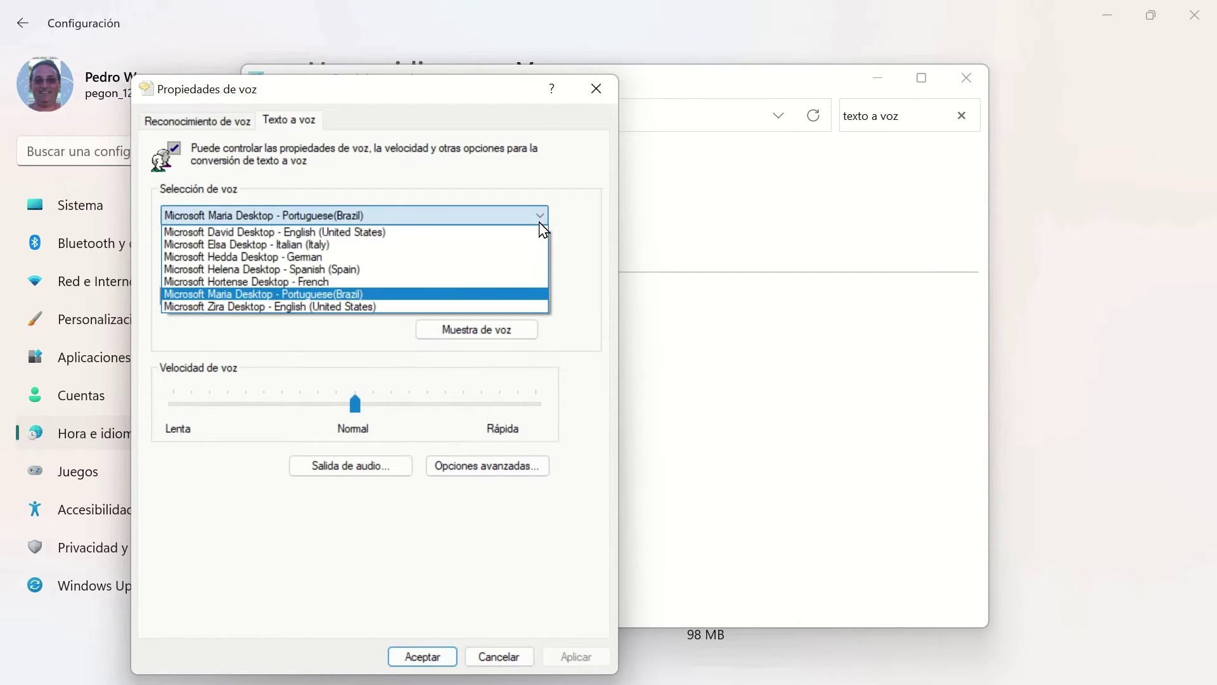
click(380, 269)
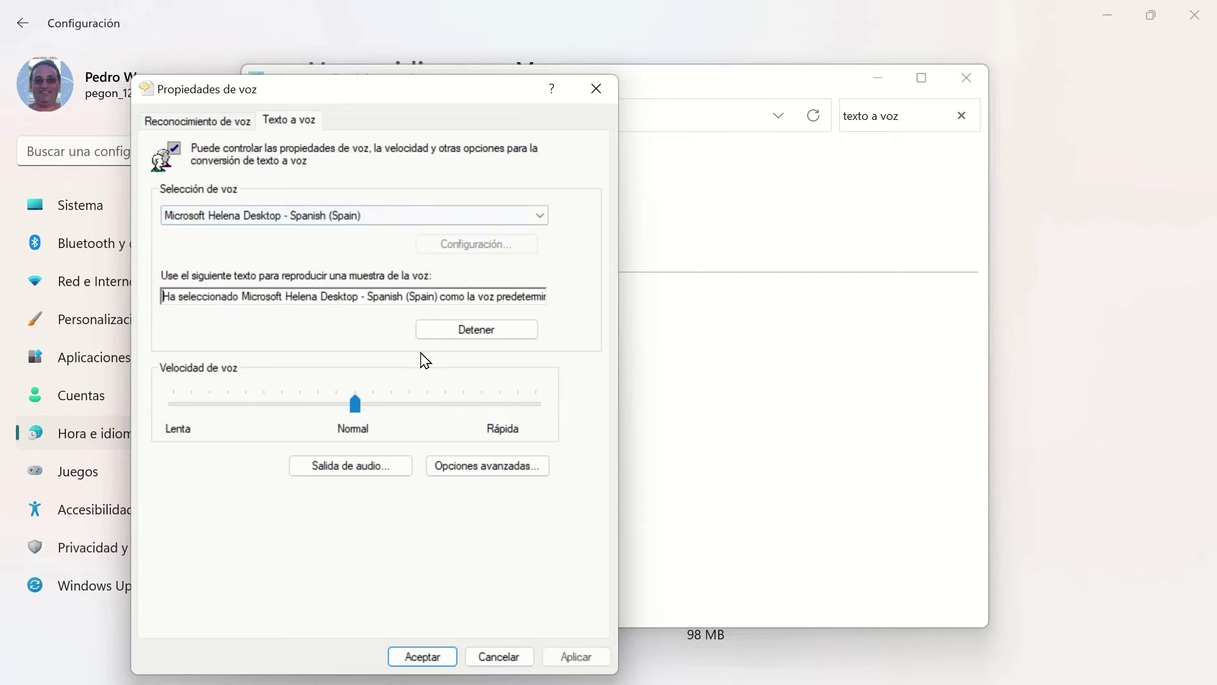
click(575, 656)
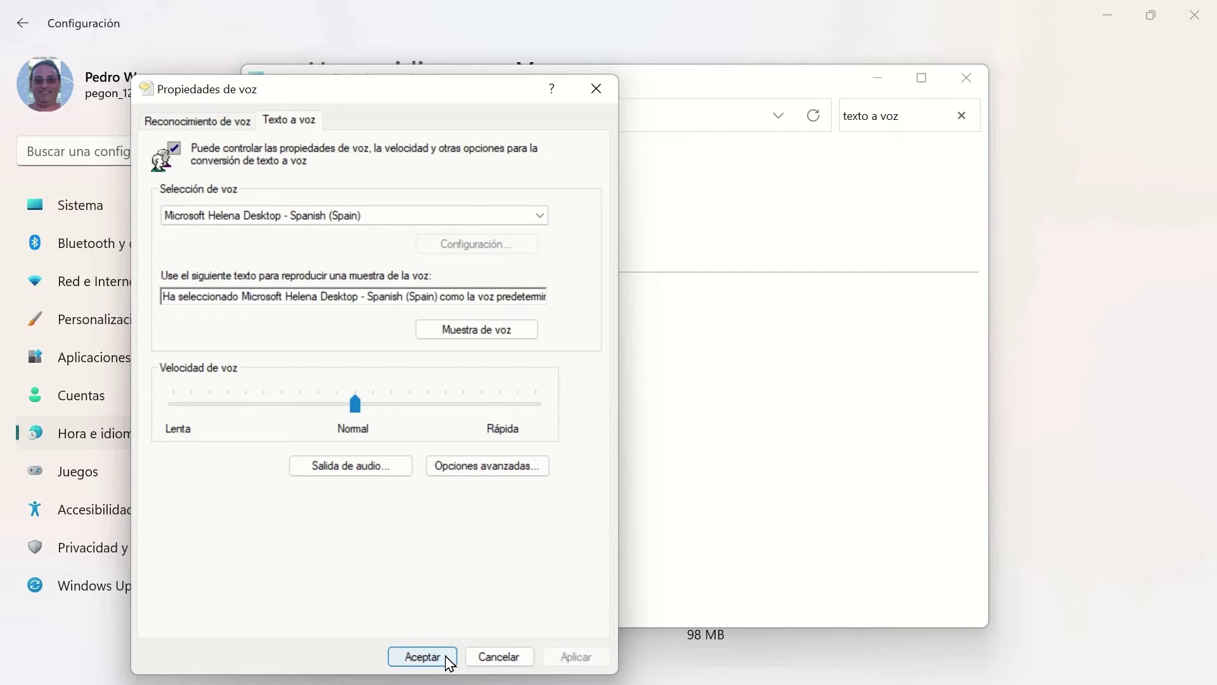
click(422, 656)
click(982, 83)
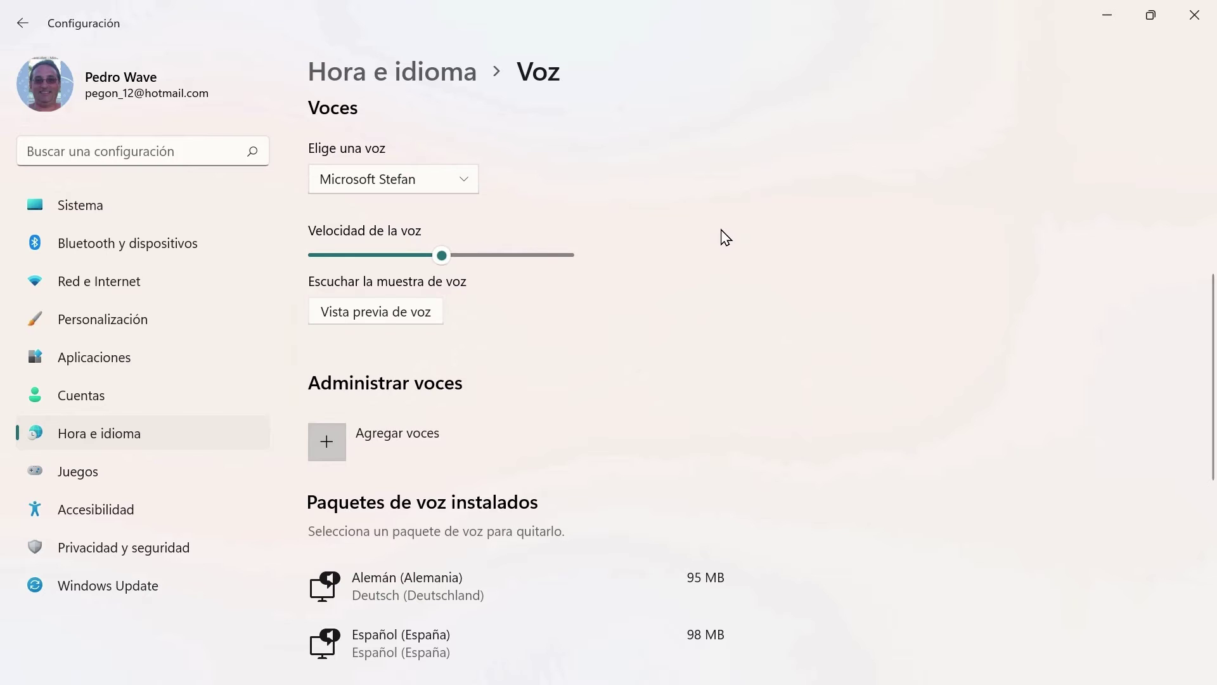
Step: Choose Microsoft Maria in the Elige una voz list and play its Vista previa de voz sample
click(472, 181)
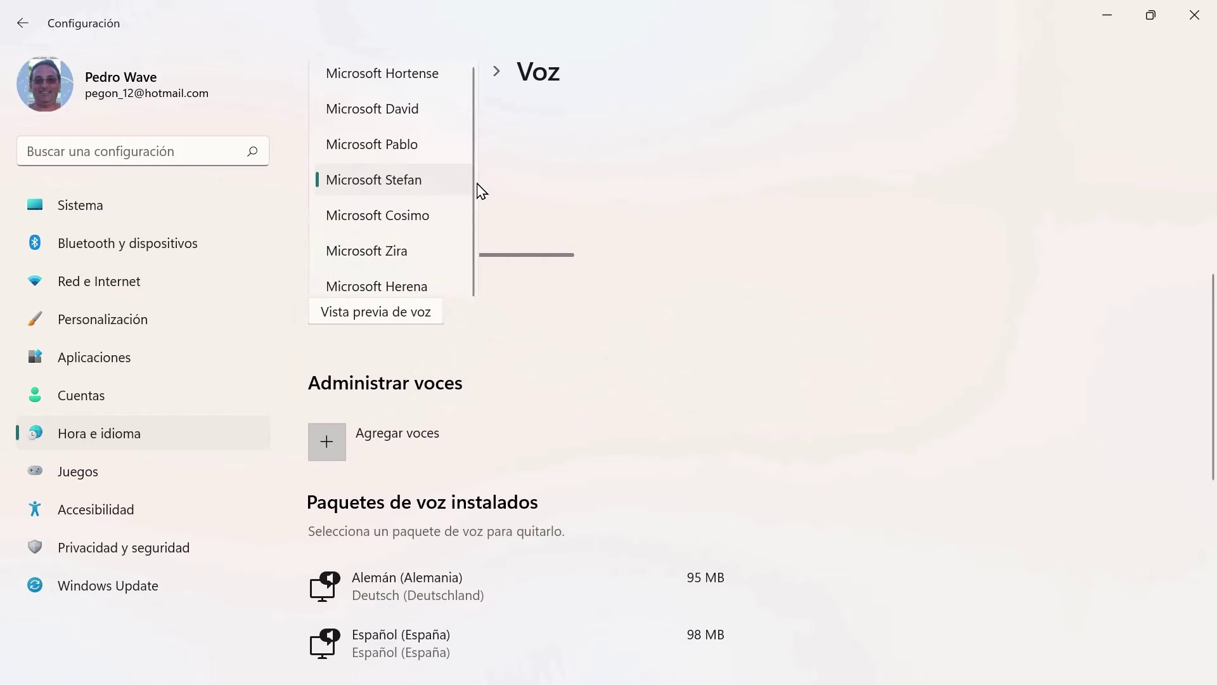
scroll(465, 228, down, 2)
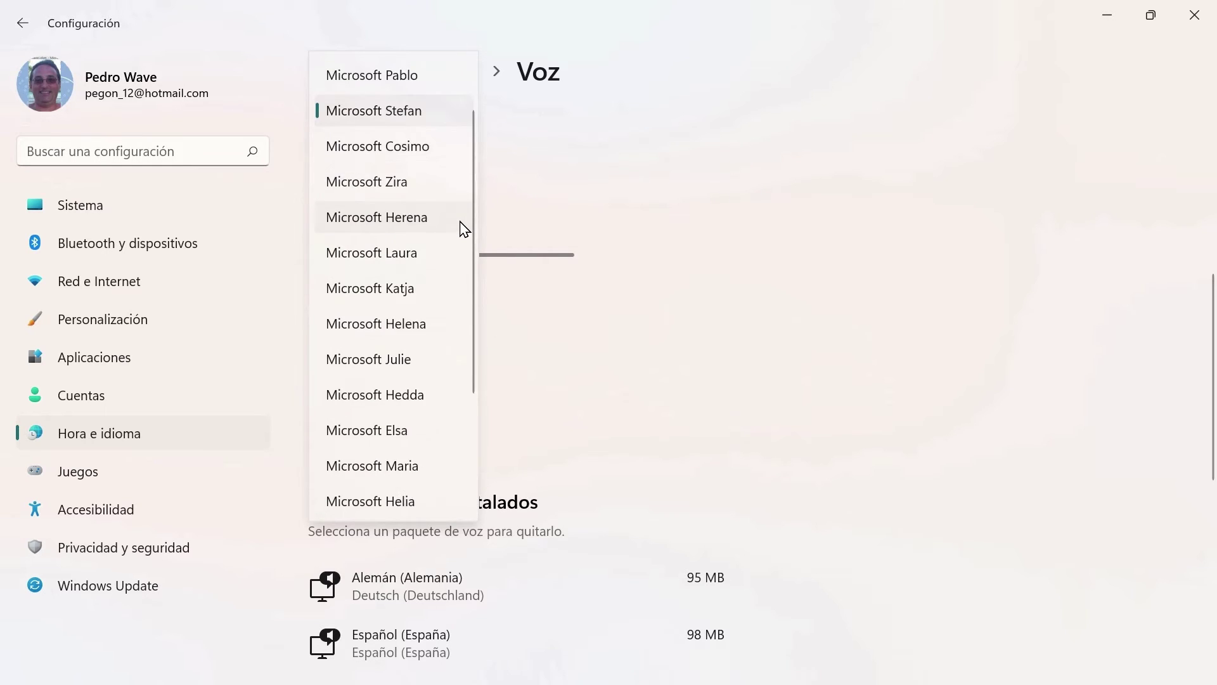
scroll(464, 228, down, 2)
click(413, 392)
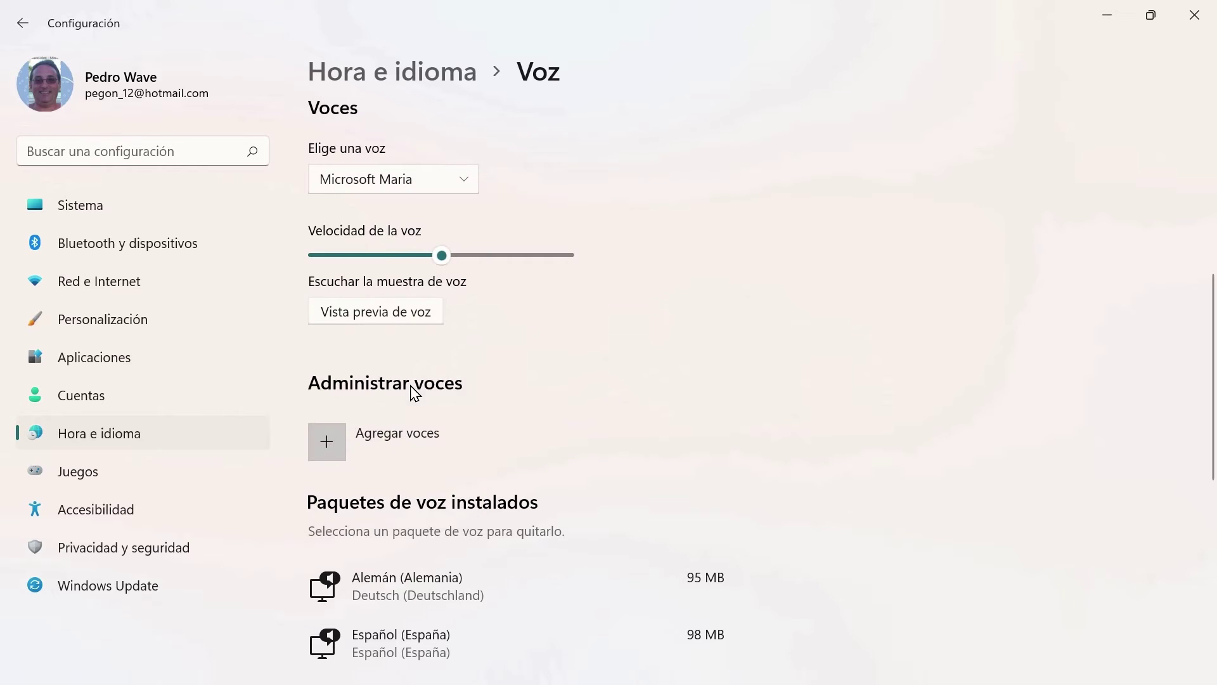
click(407, 311)
Step: Close the Windows voice settings to get back to the blog post in Edge
click(1192, 13)
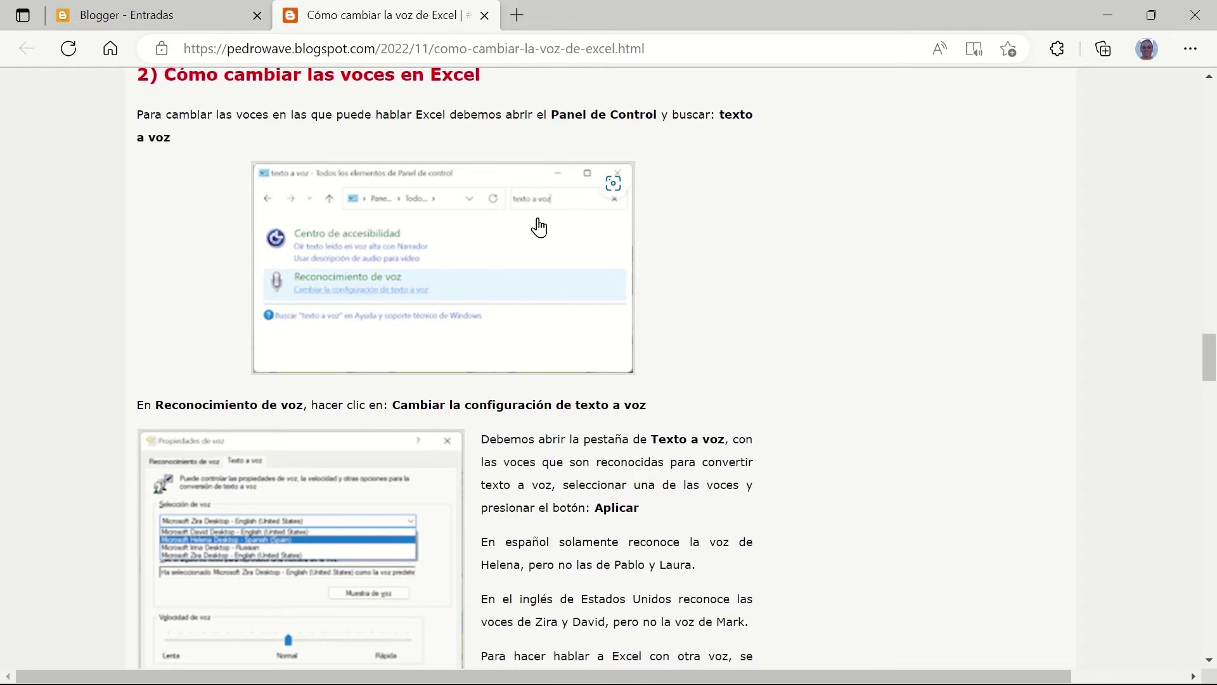
mouse_move(528, 311)
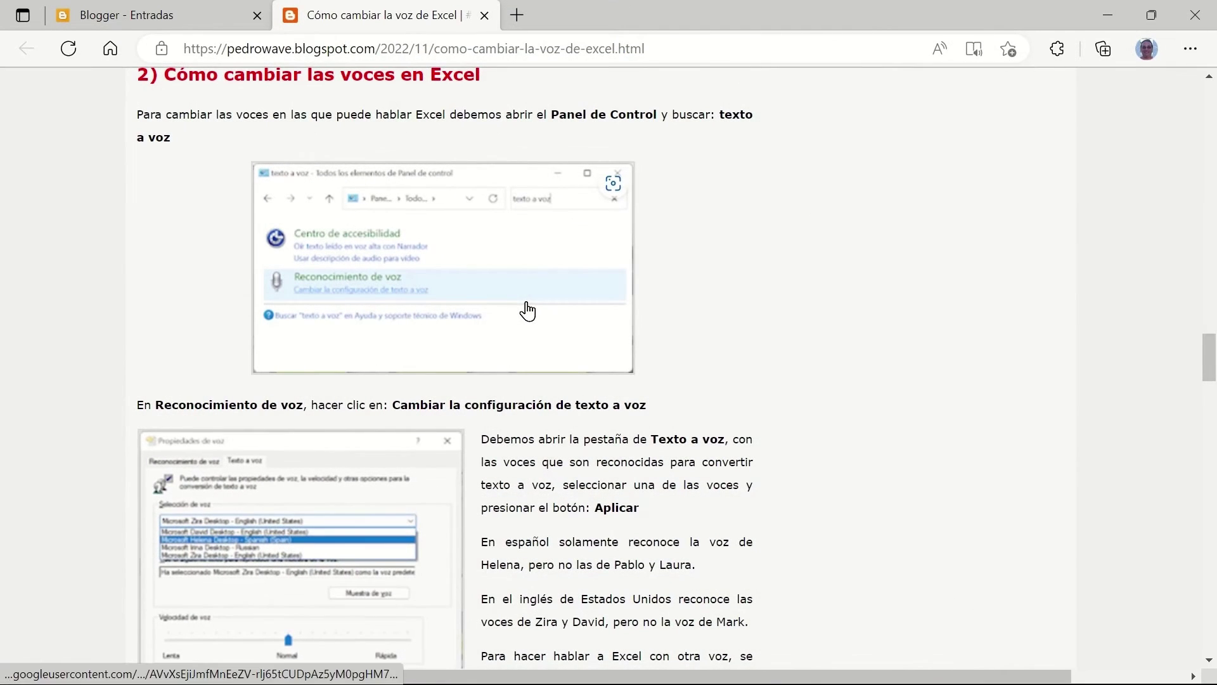
key(super)
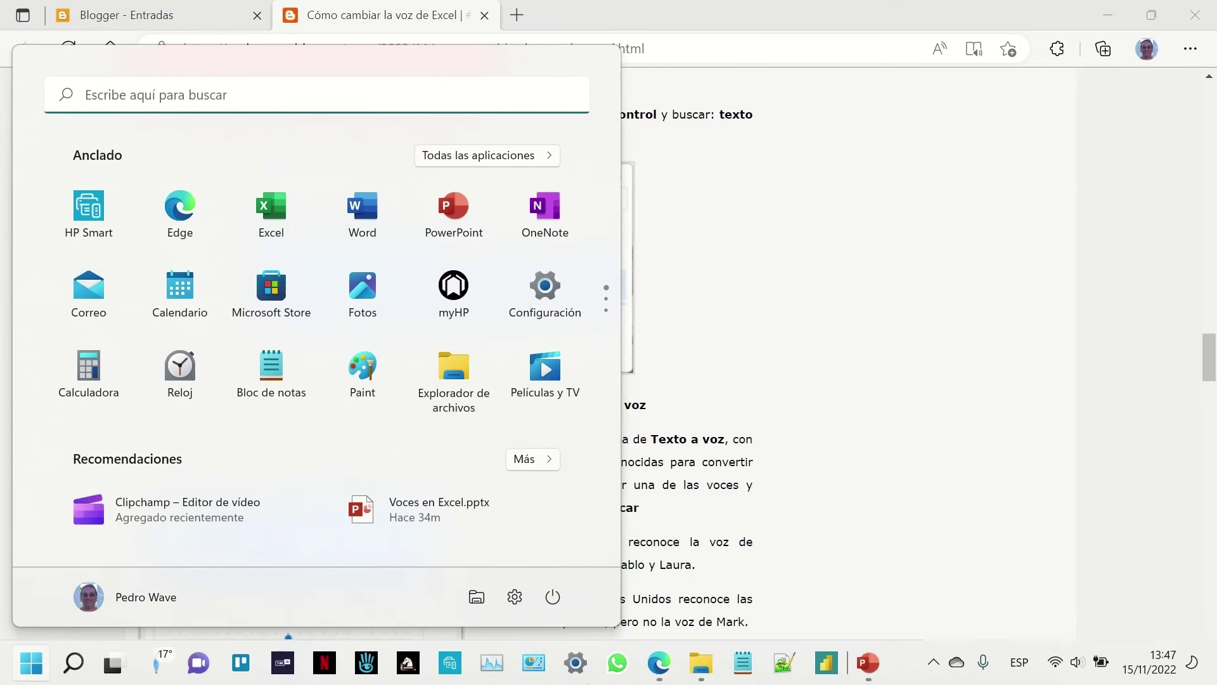
key(Escape)
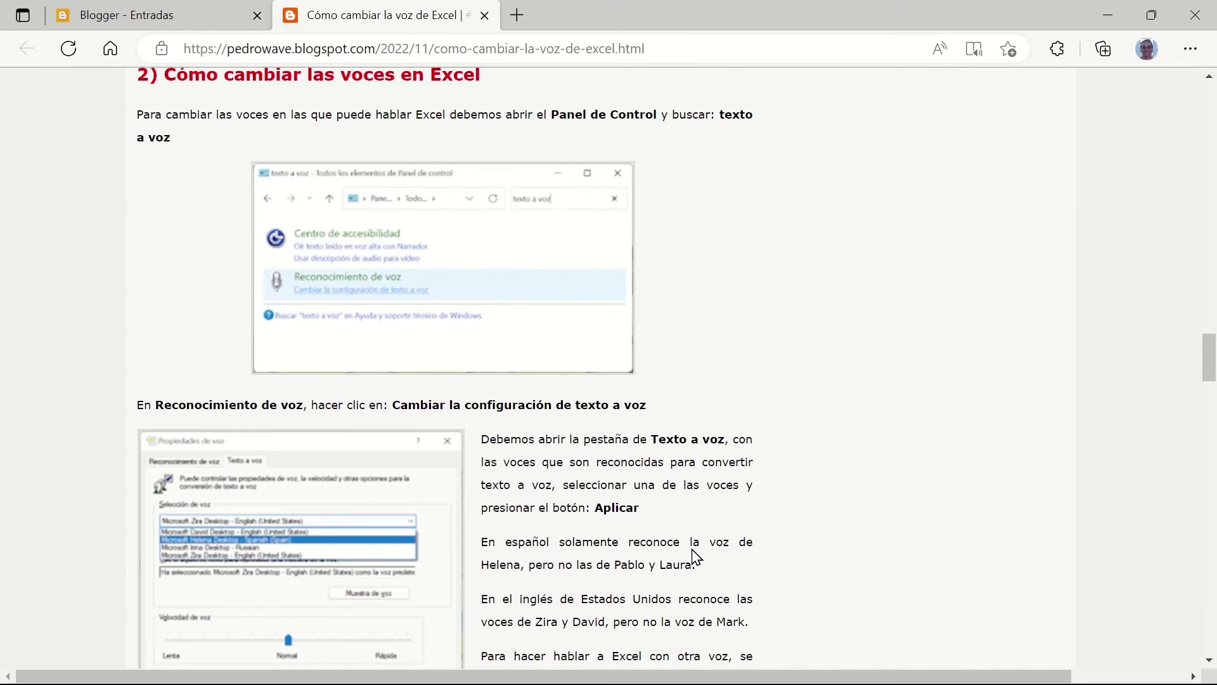
key(super)
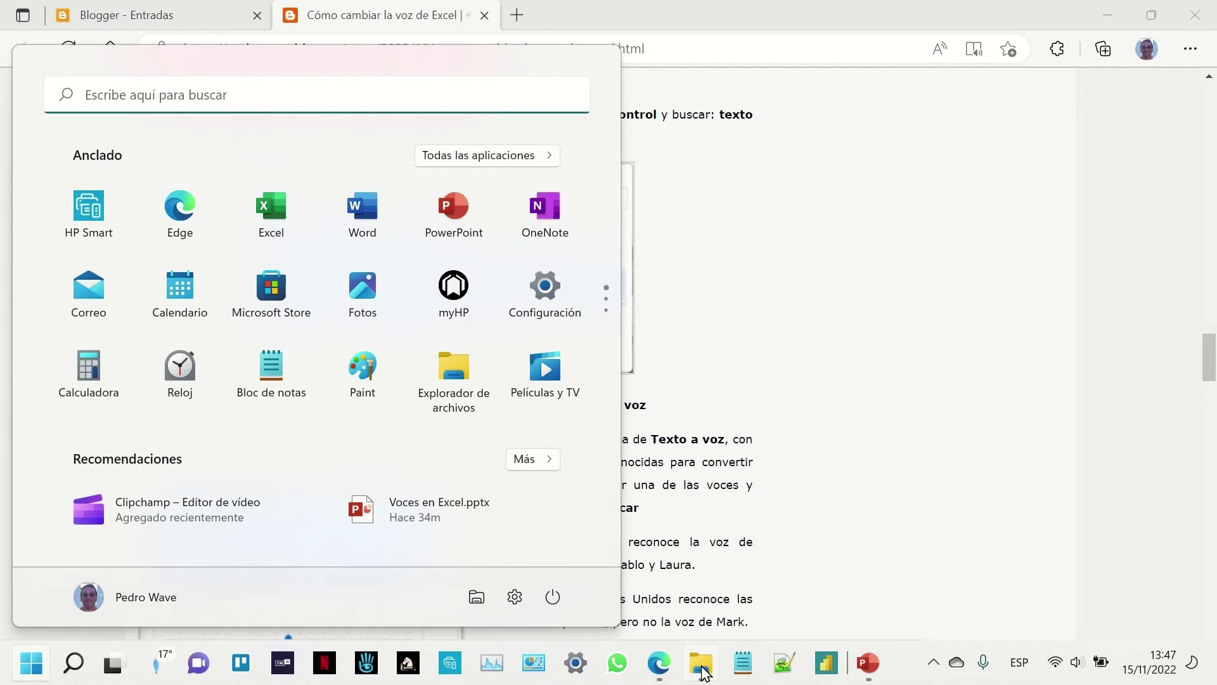
key(Escape)
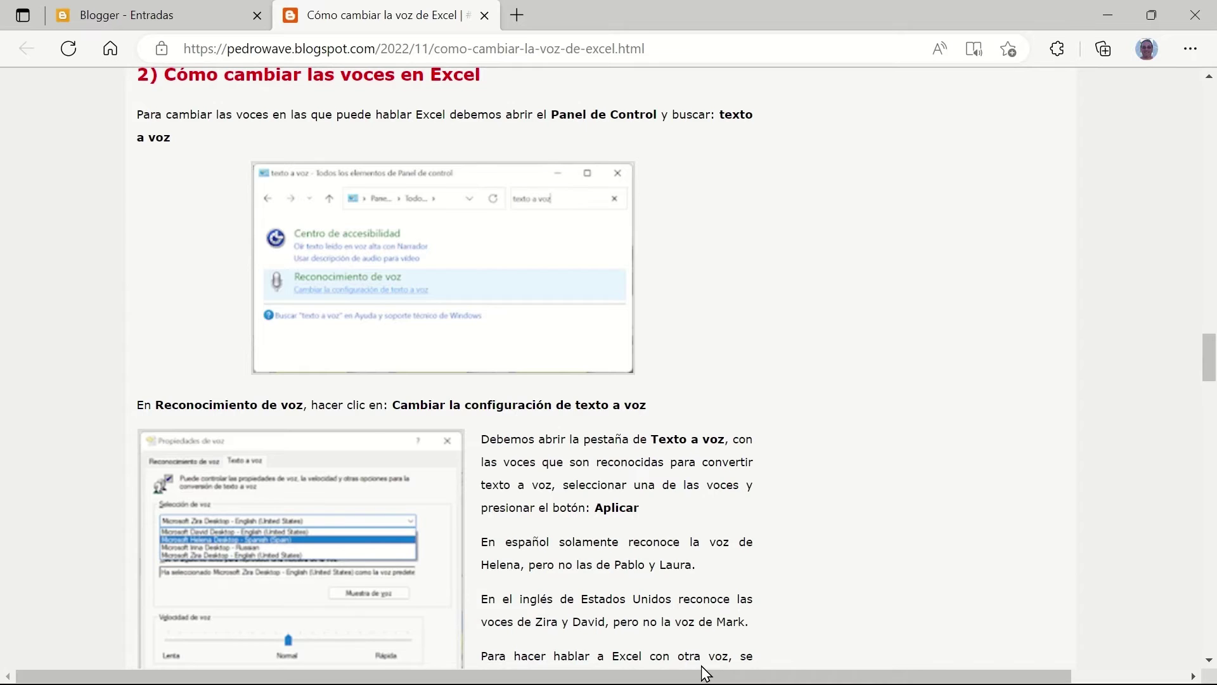
Step: Open Task View and move the selection toward the Blogger editor window
key(super+Tab)
key(Down)
key(Left)
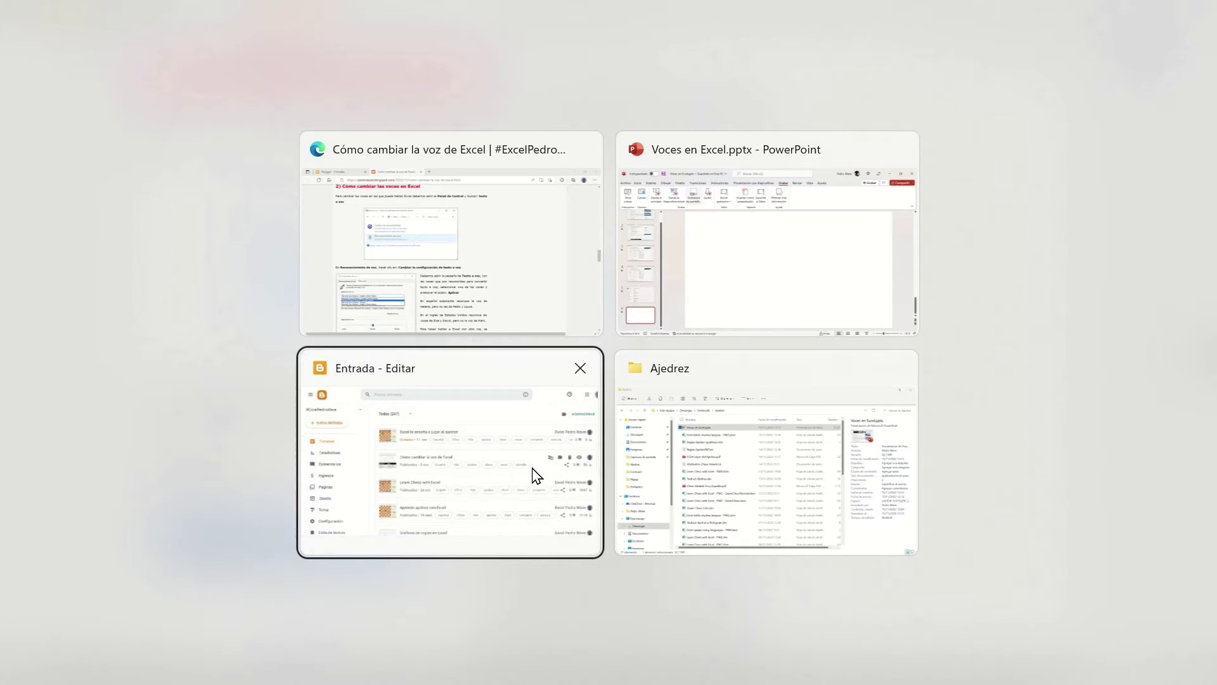
Step: Switch to the Ajedrez folder window and open Excel habla muchas lenguas - PW3.xlsm
click(536, 476)
key(super+Tab)
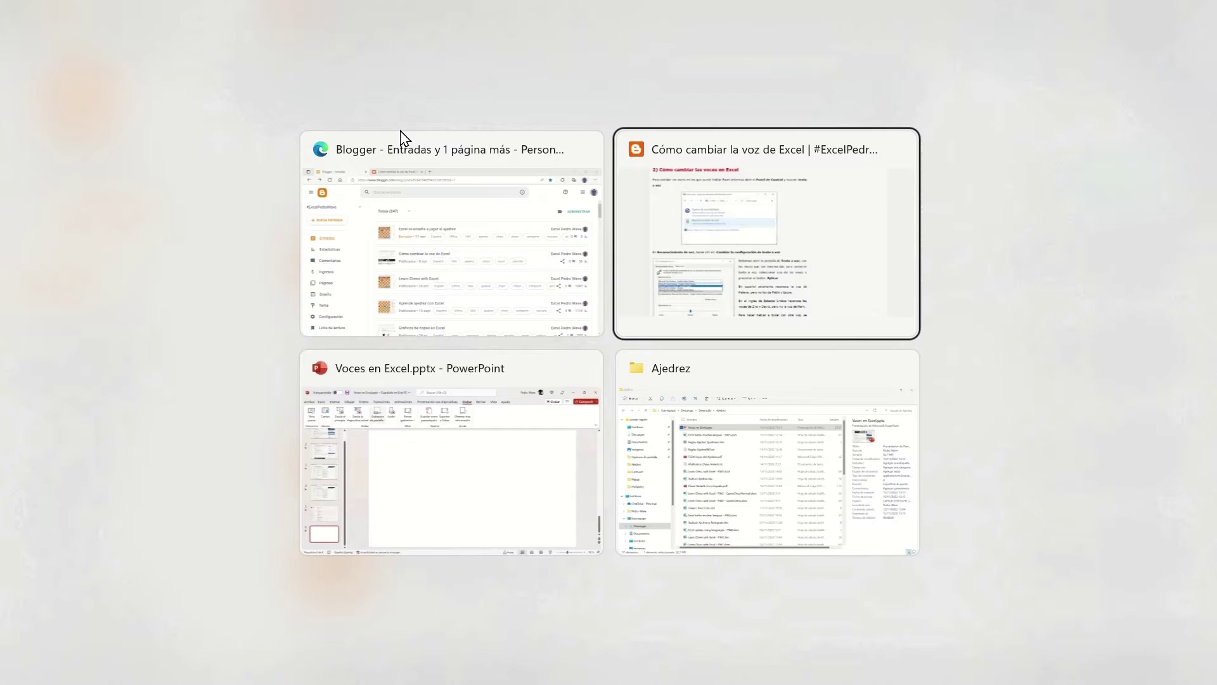
key(Right)
key(Right)
key(Return)
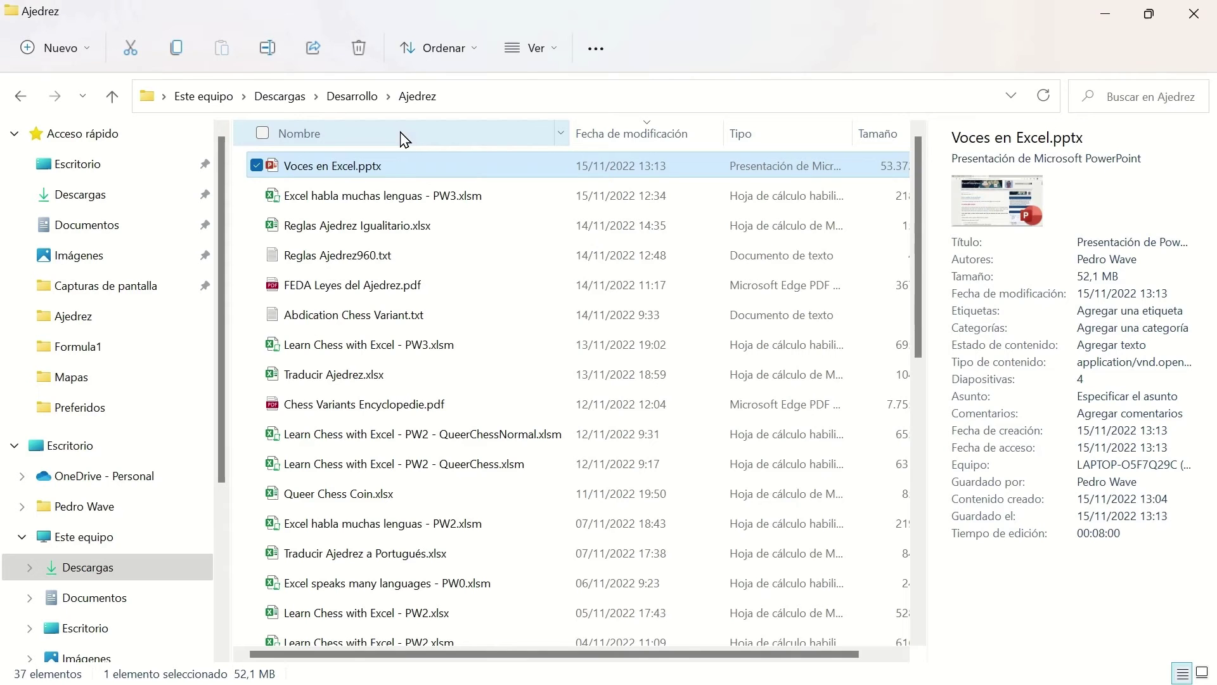
click(400, 170)
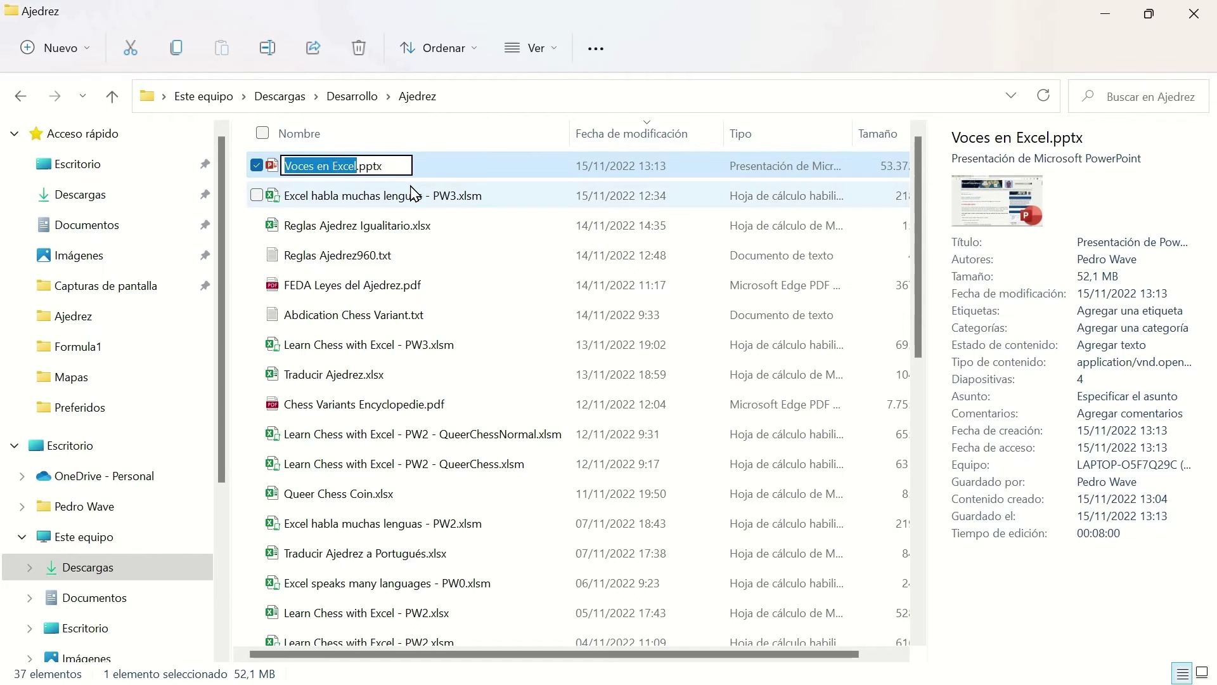
click(411, 188)
double_click(630, 198)
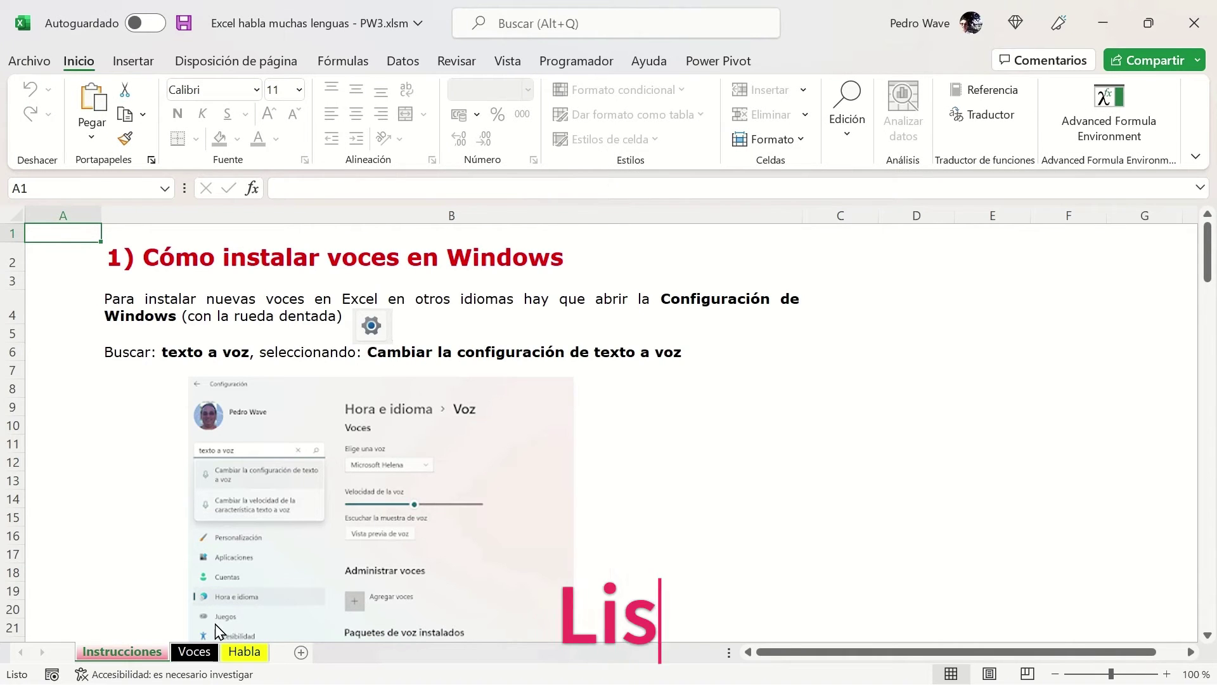
Step: Refresh the Voces sheet's voice list, then set Habla's C3 voice to 6 - Maria - Portuguese(Brazil)
click(194, 651)
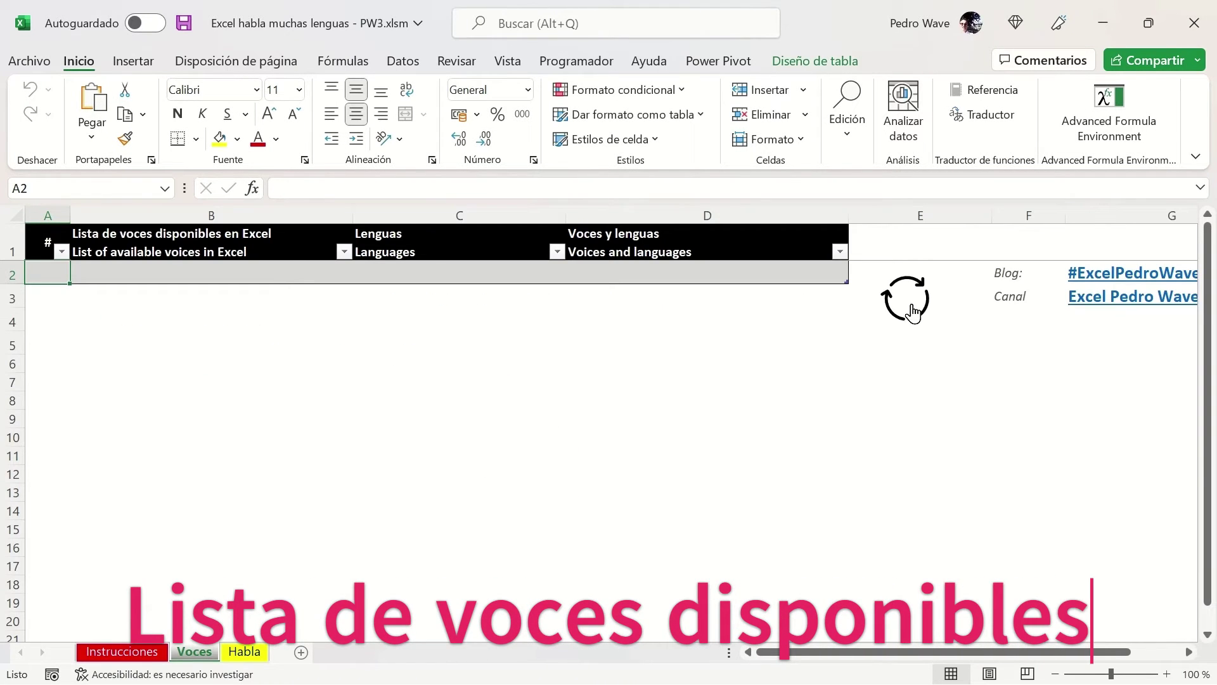
click(900, 314)
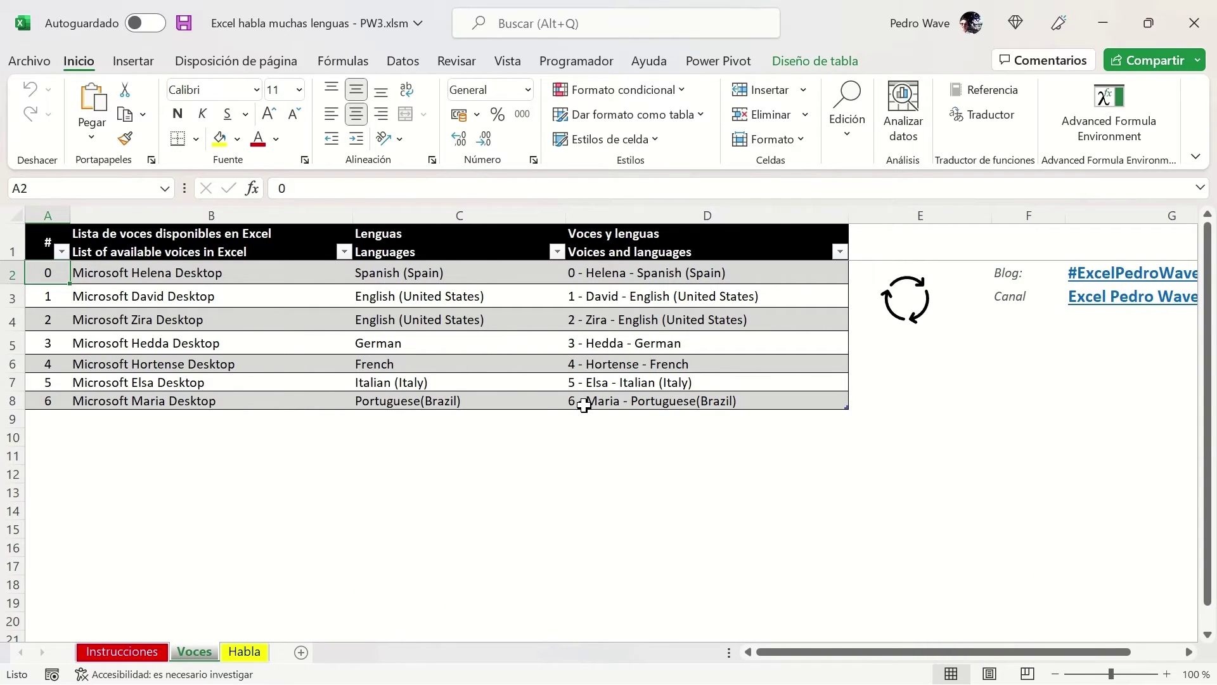
click(248, 651)
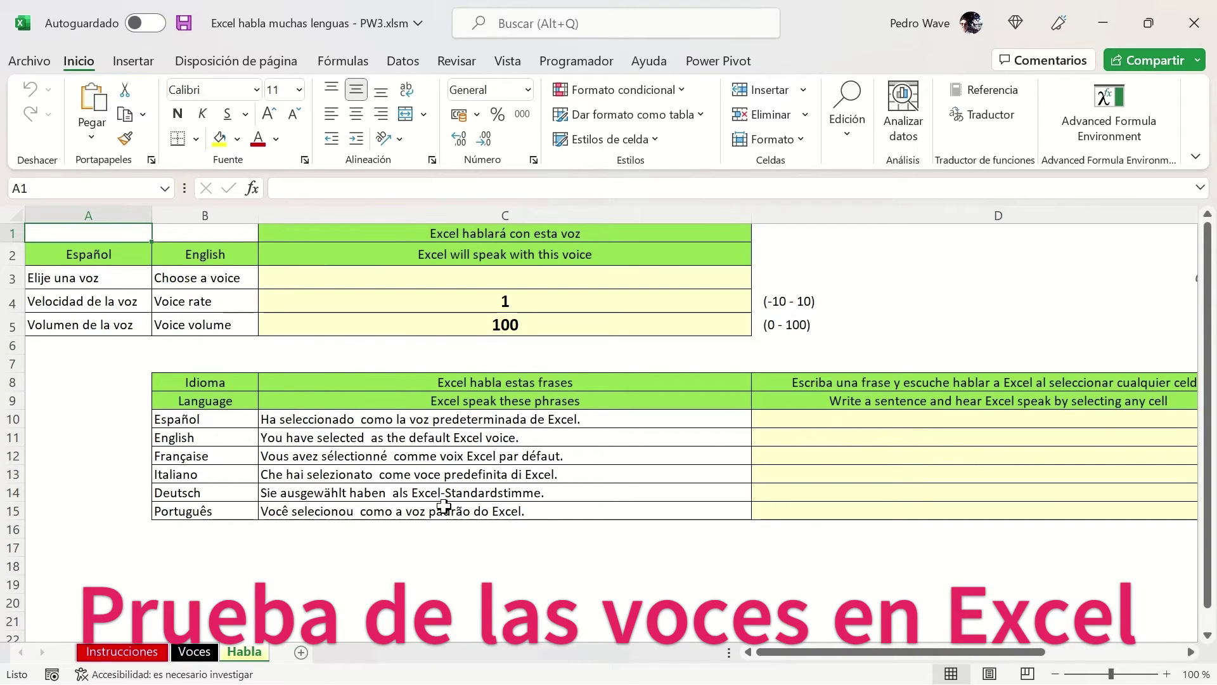
click(577, 277)
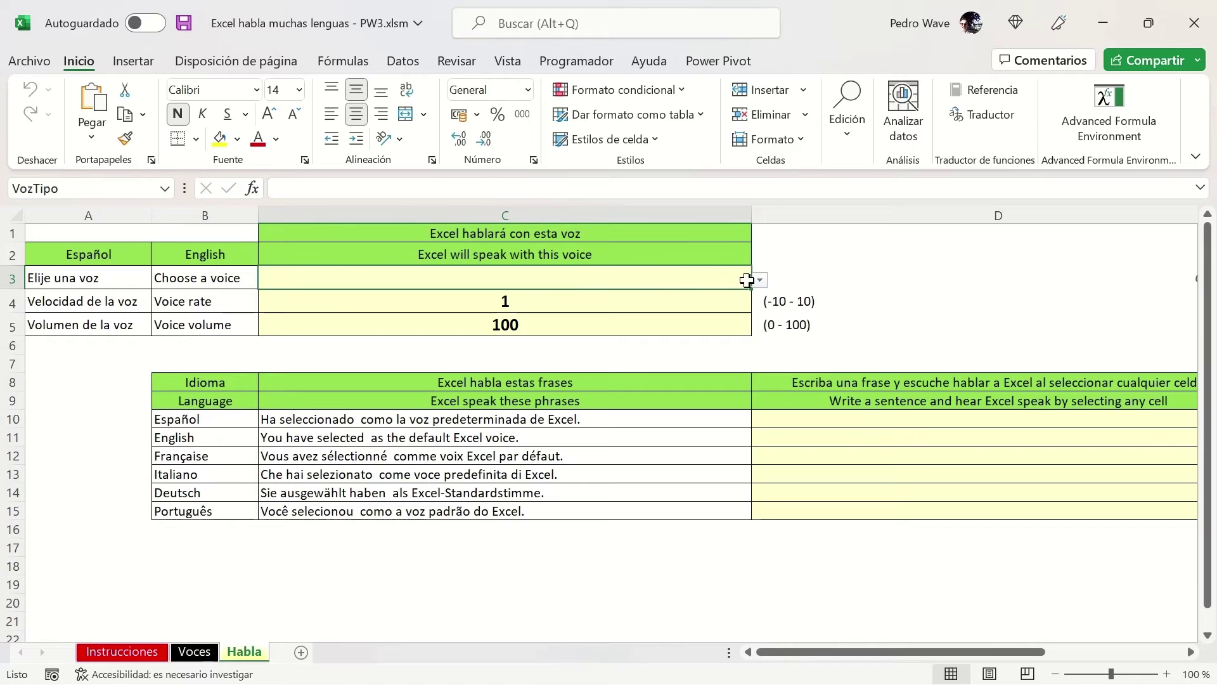
click(760, 280)
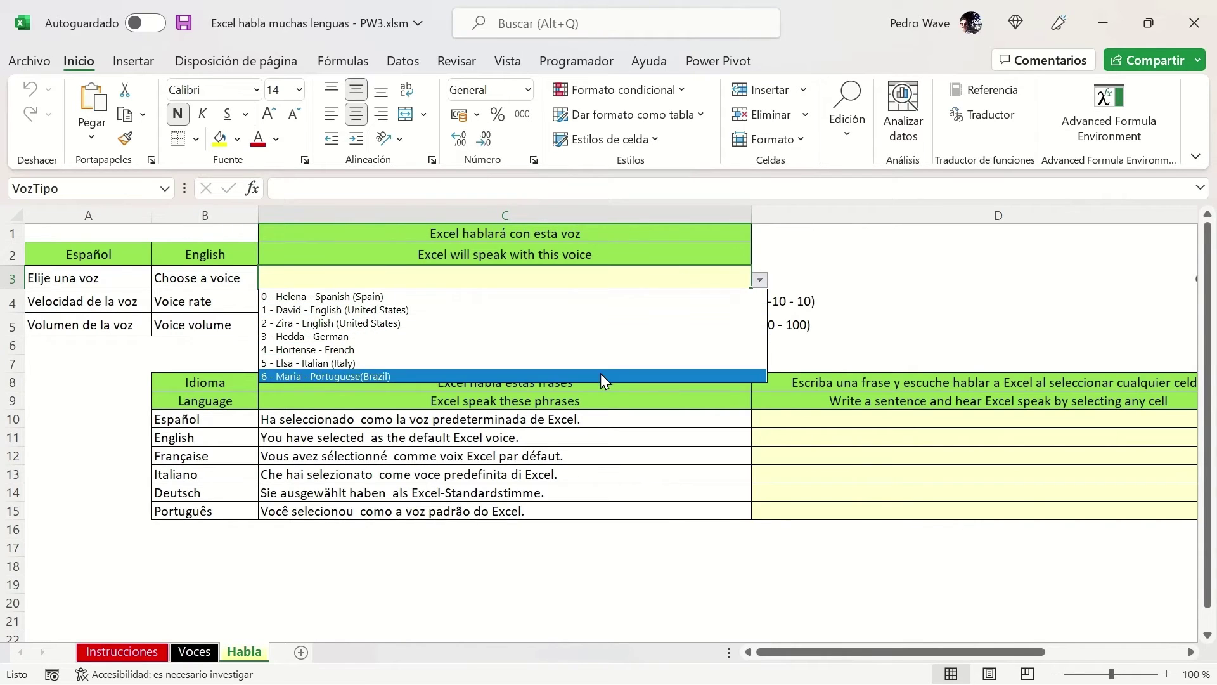
click(600, 376)
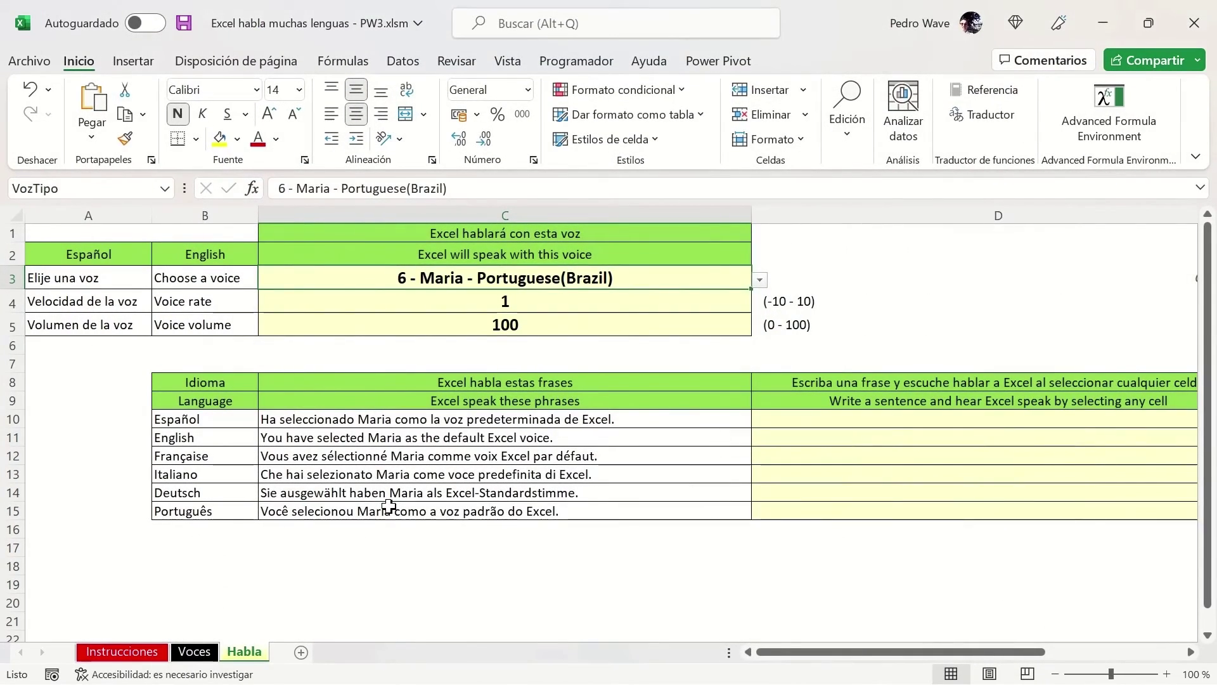
click(389, 507)
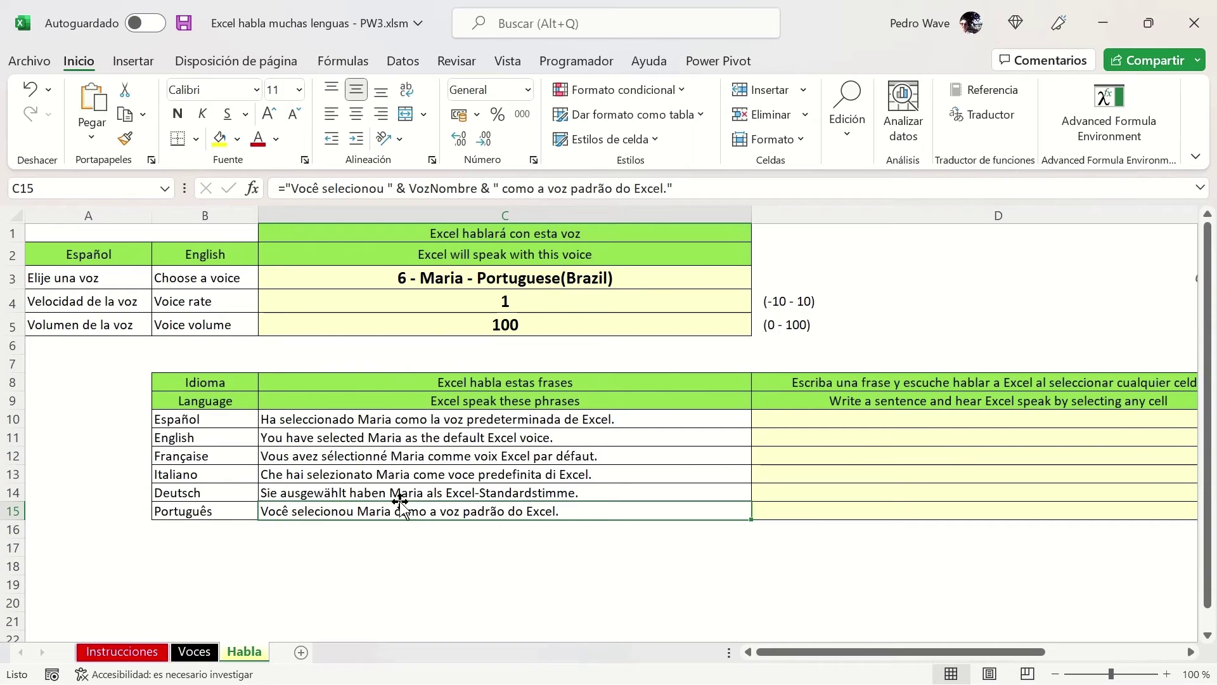
click(510, 276)
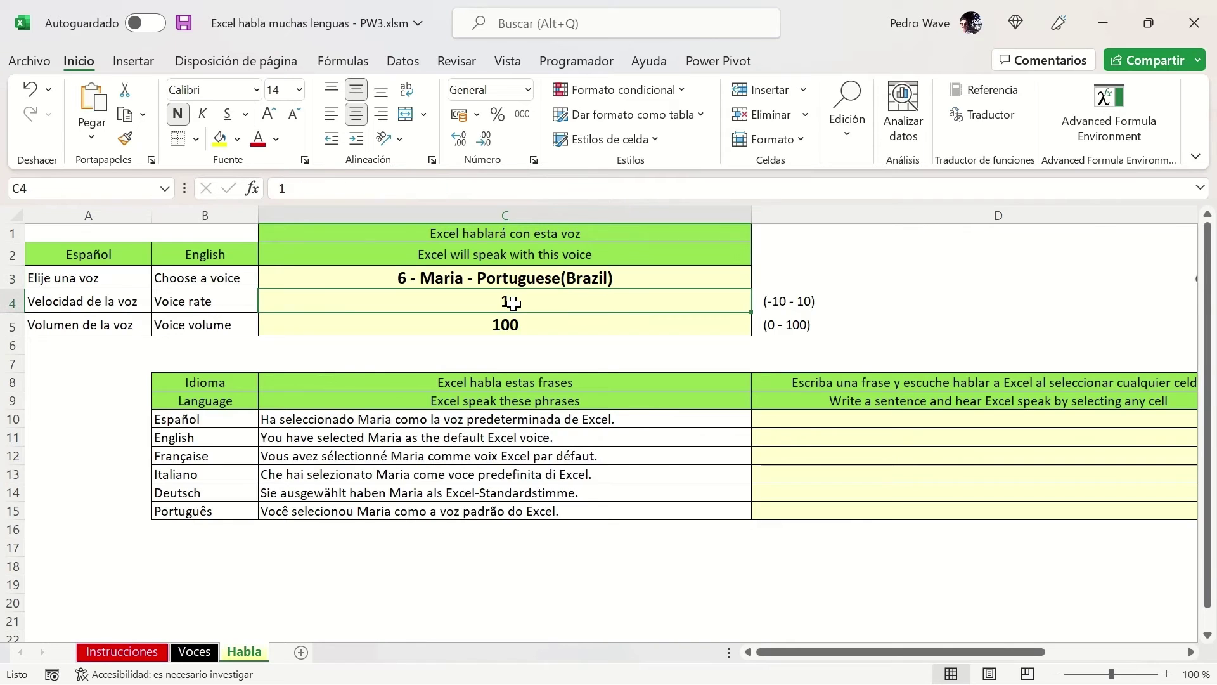
Step: Try voice rates of 4 and then 10 in cell C4
click(536, 302)
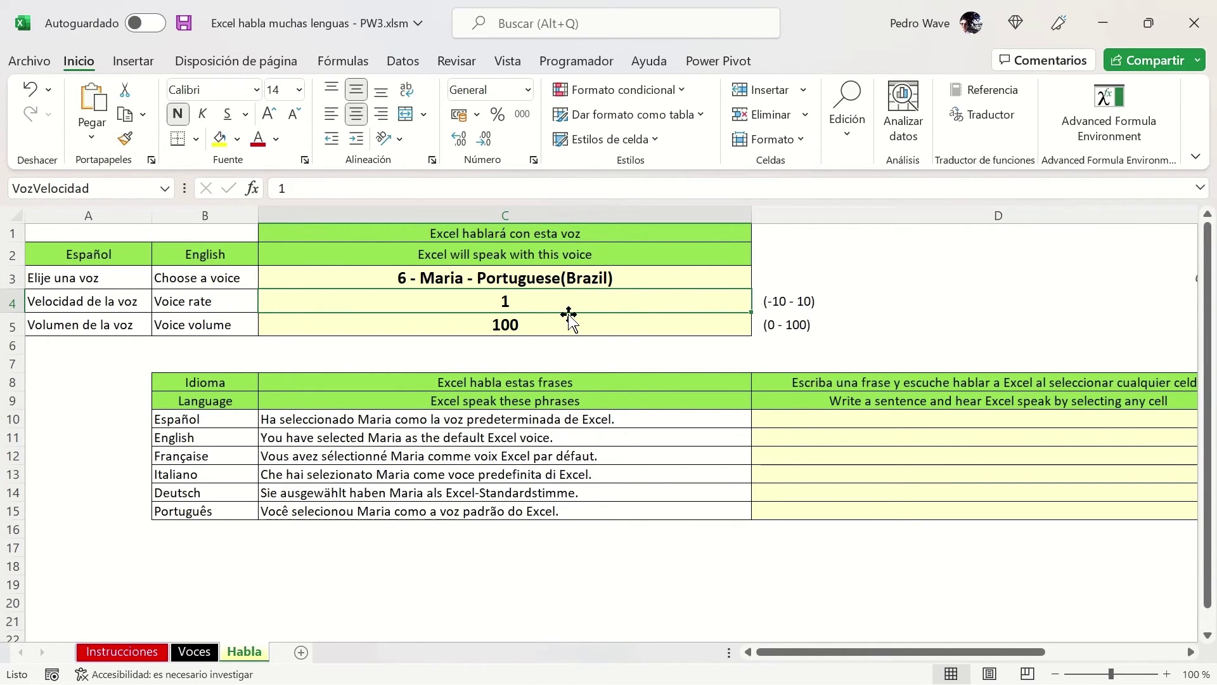
text(4)
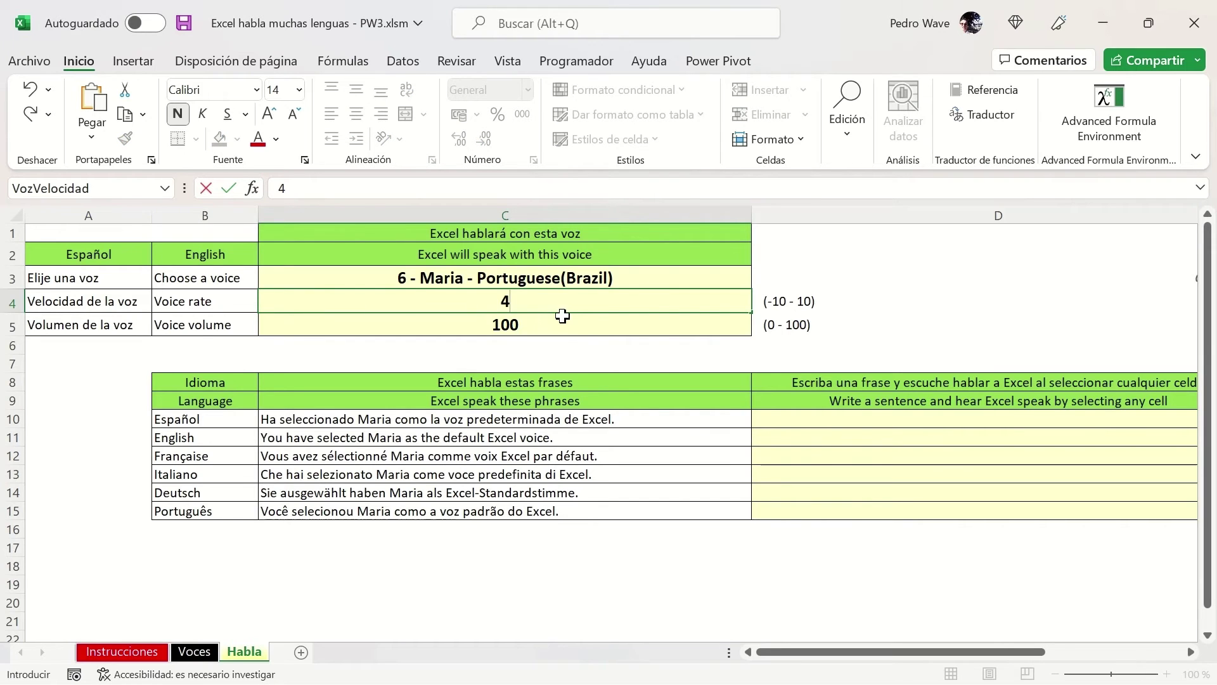
click(551, 281)
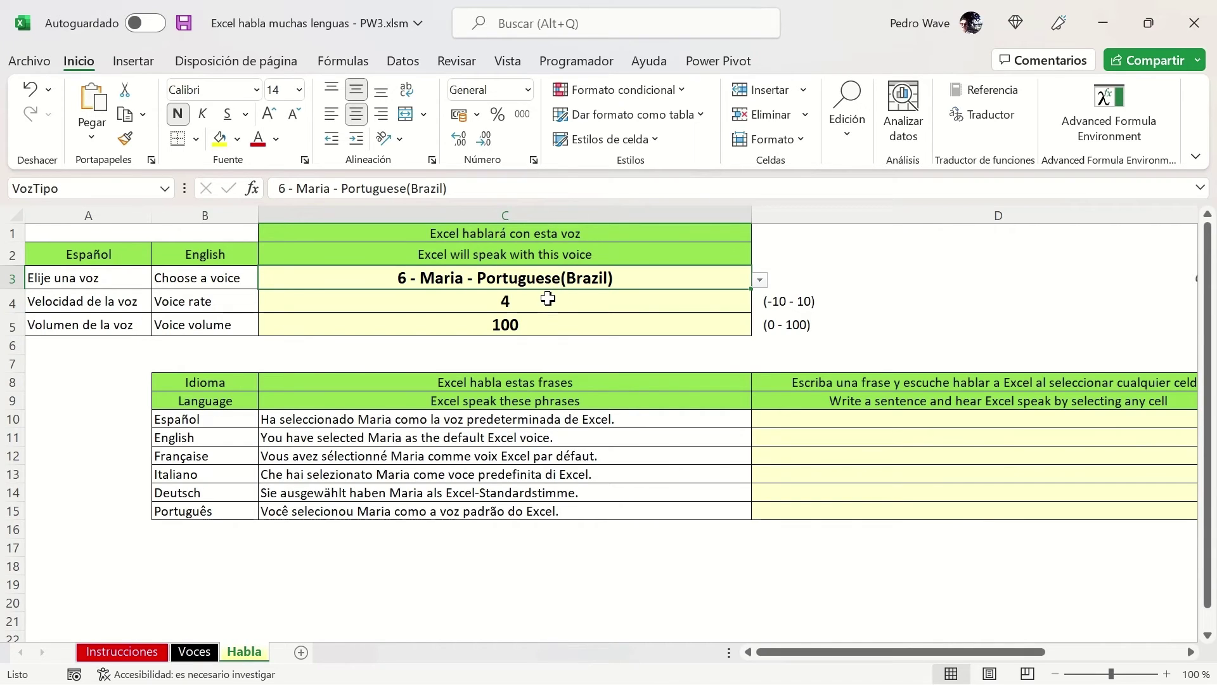
click(548, 299)
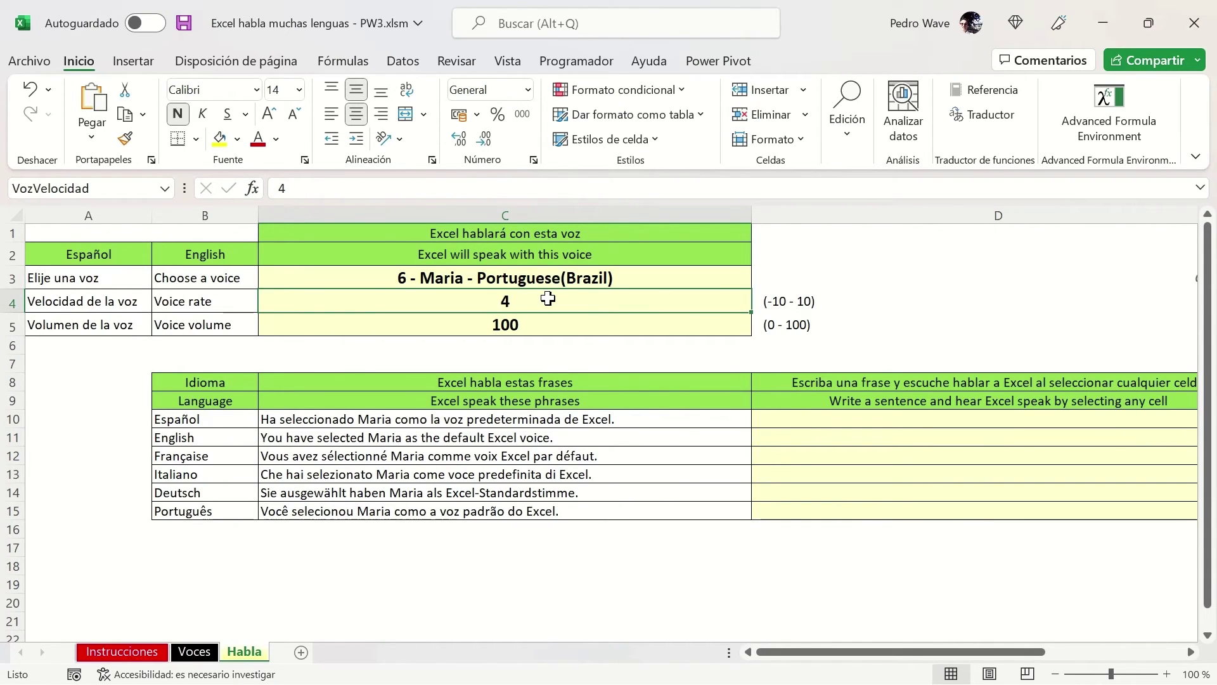
text(10)
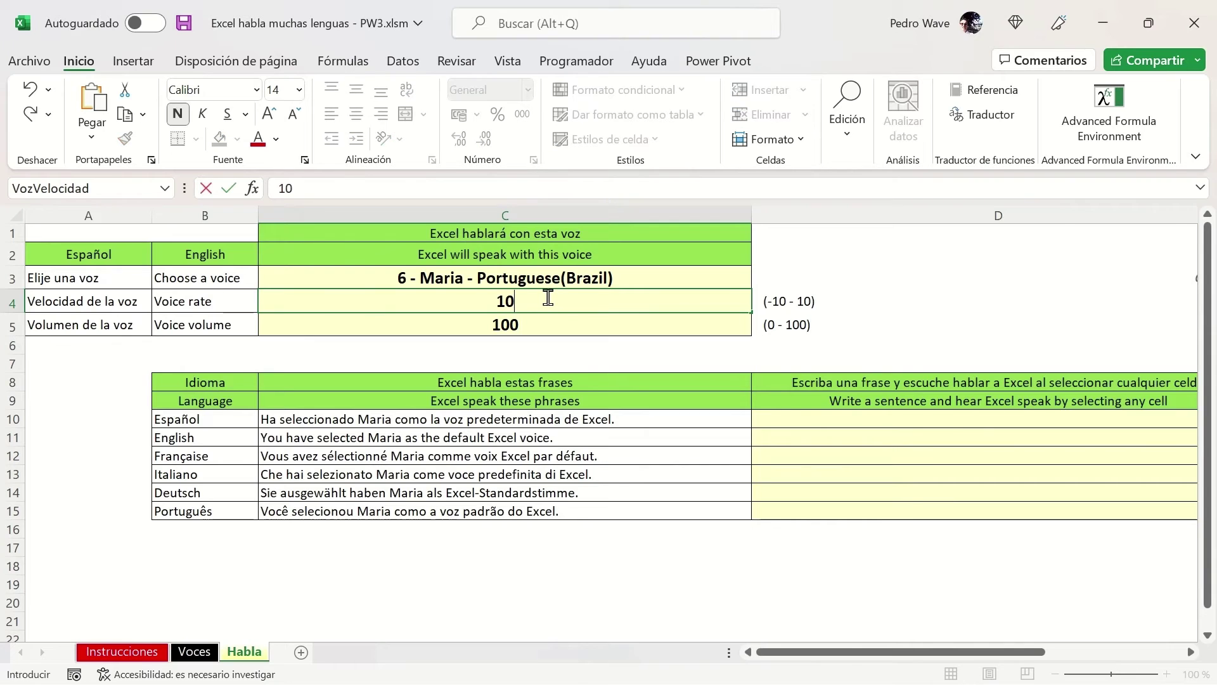
click(502, 278)
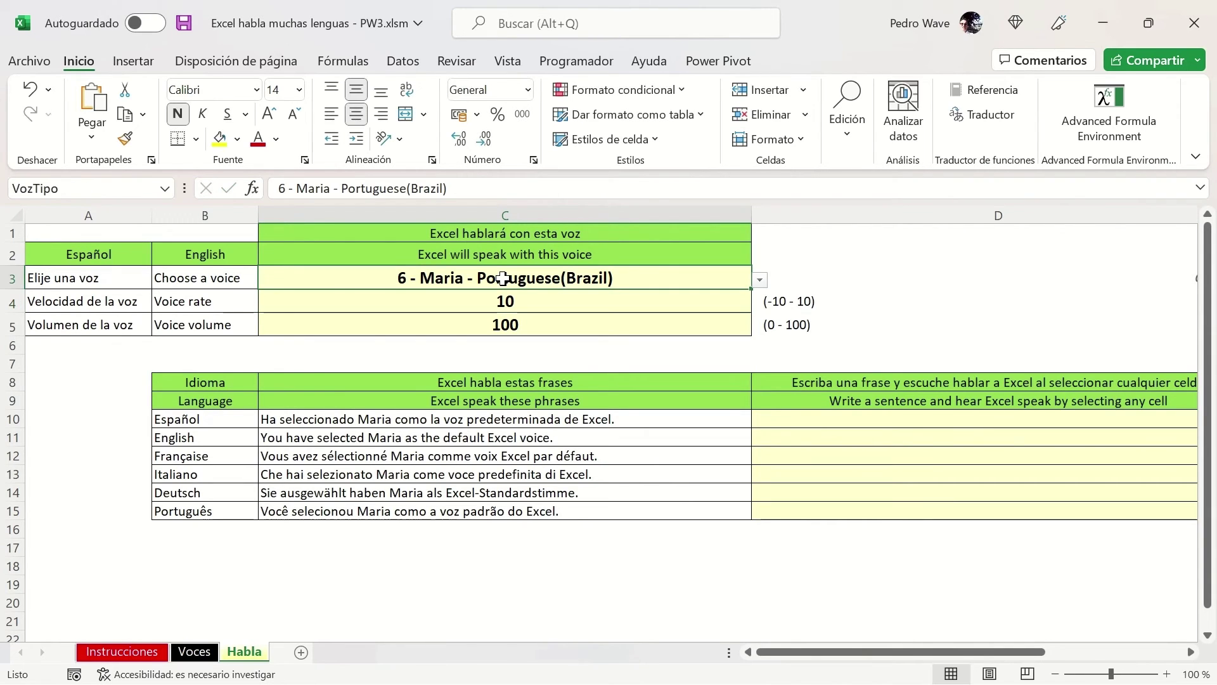
Step: Set the C4 voice rate to -5, then change it to 1
click(507, 304)
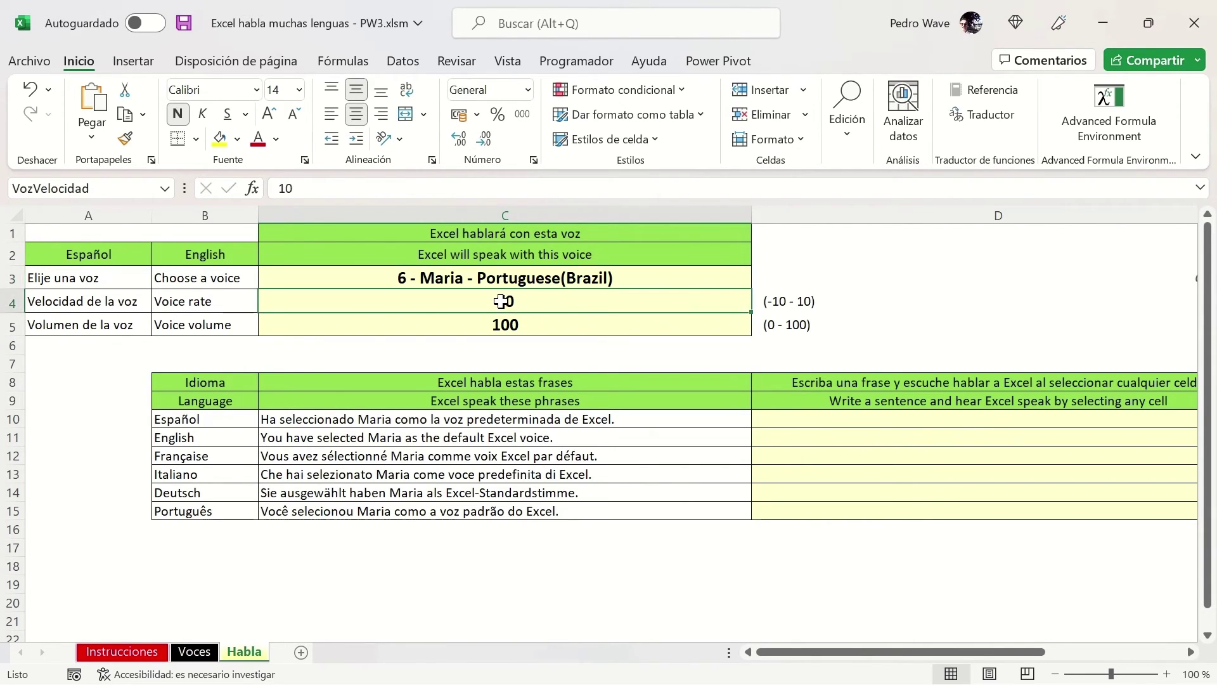
text(-)
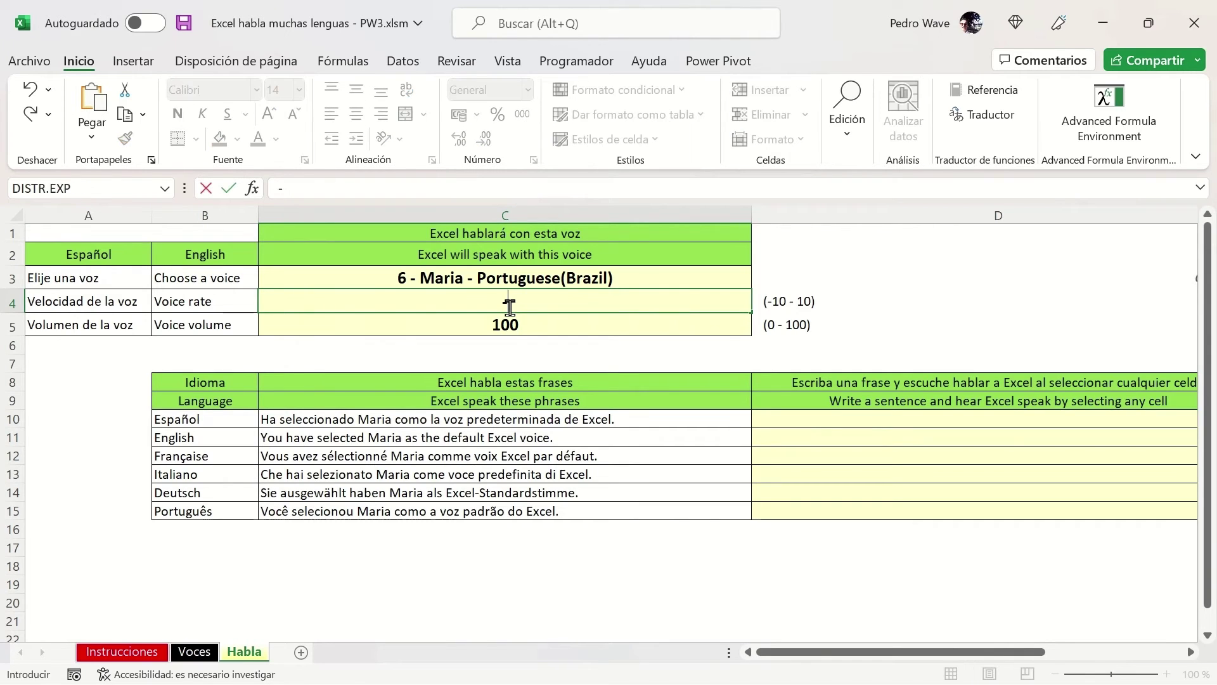
text(5)
click(470, 279)
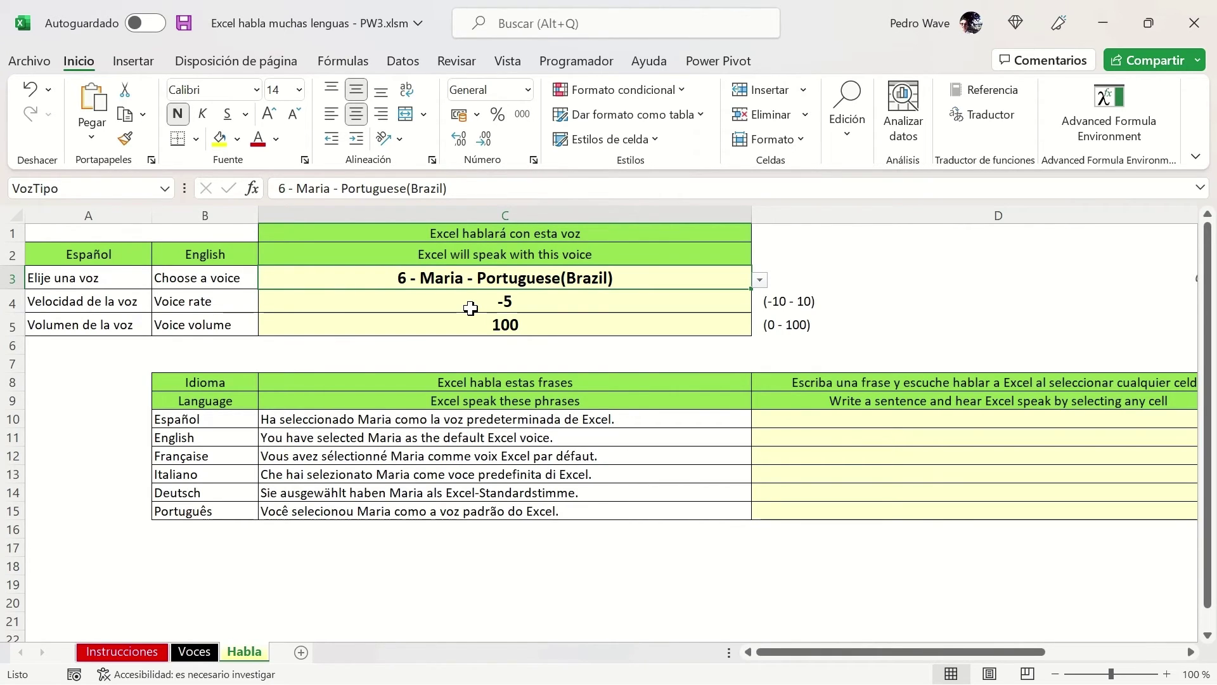
click(471, 309)
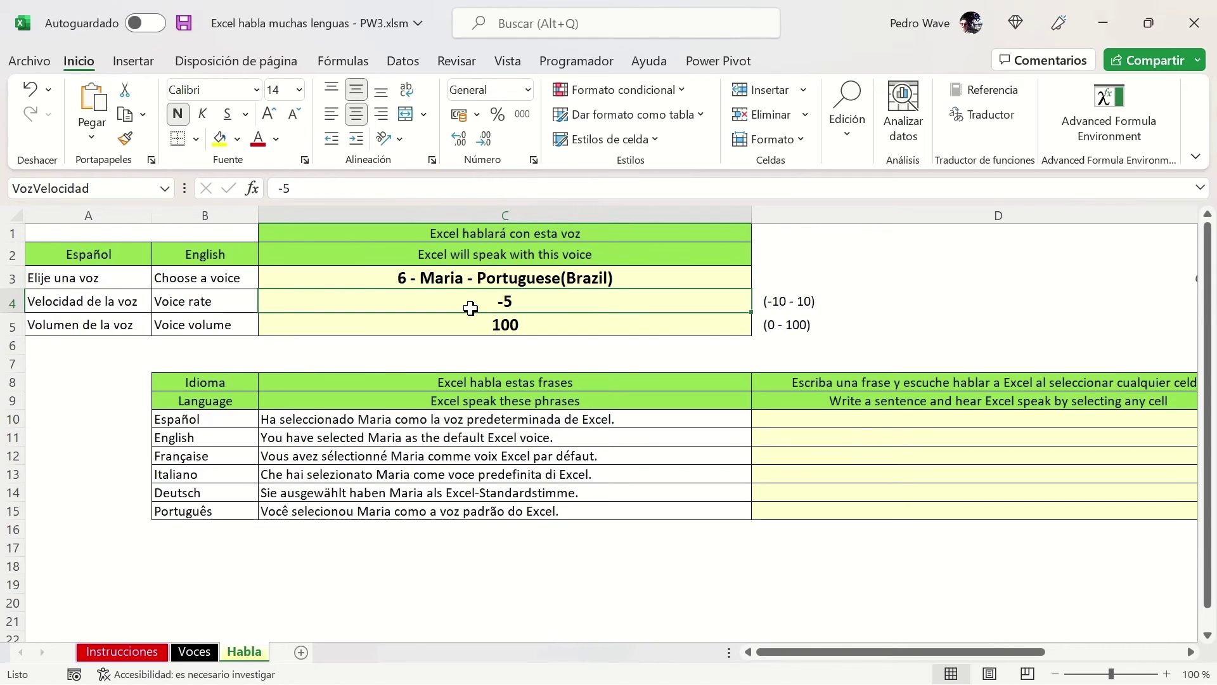
text(1)
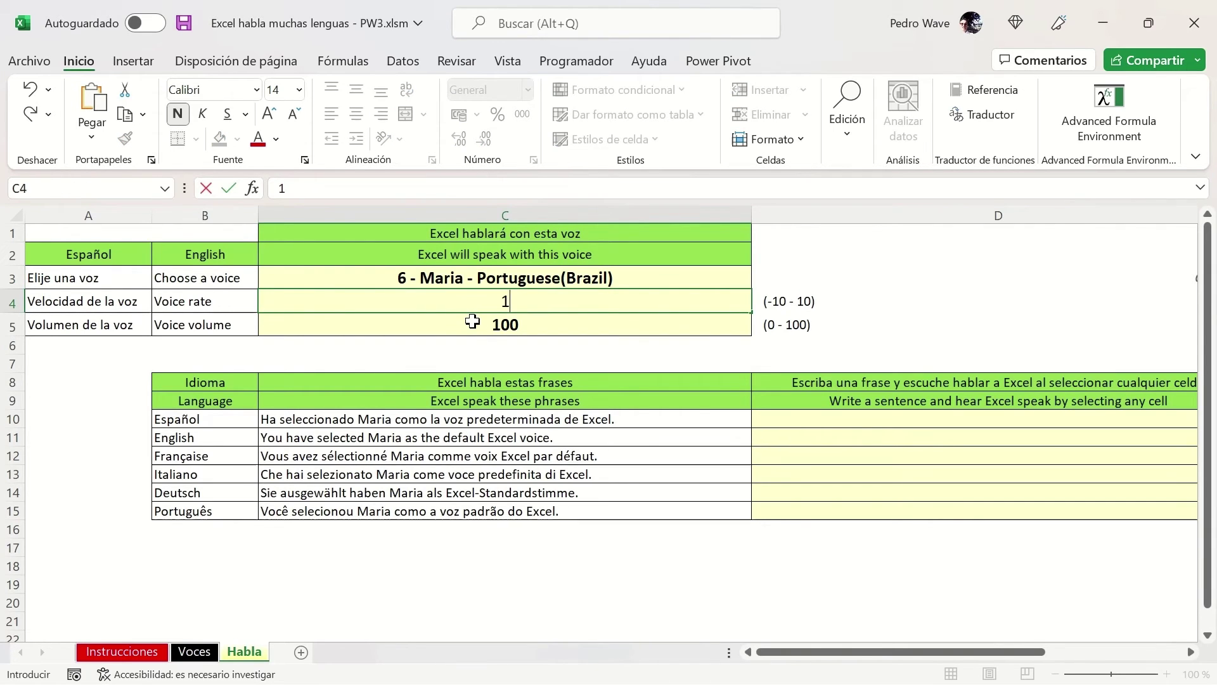
click(472, 321)
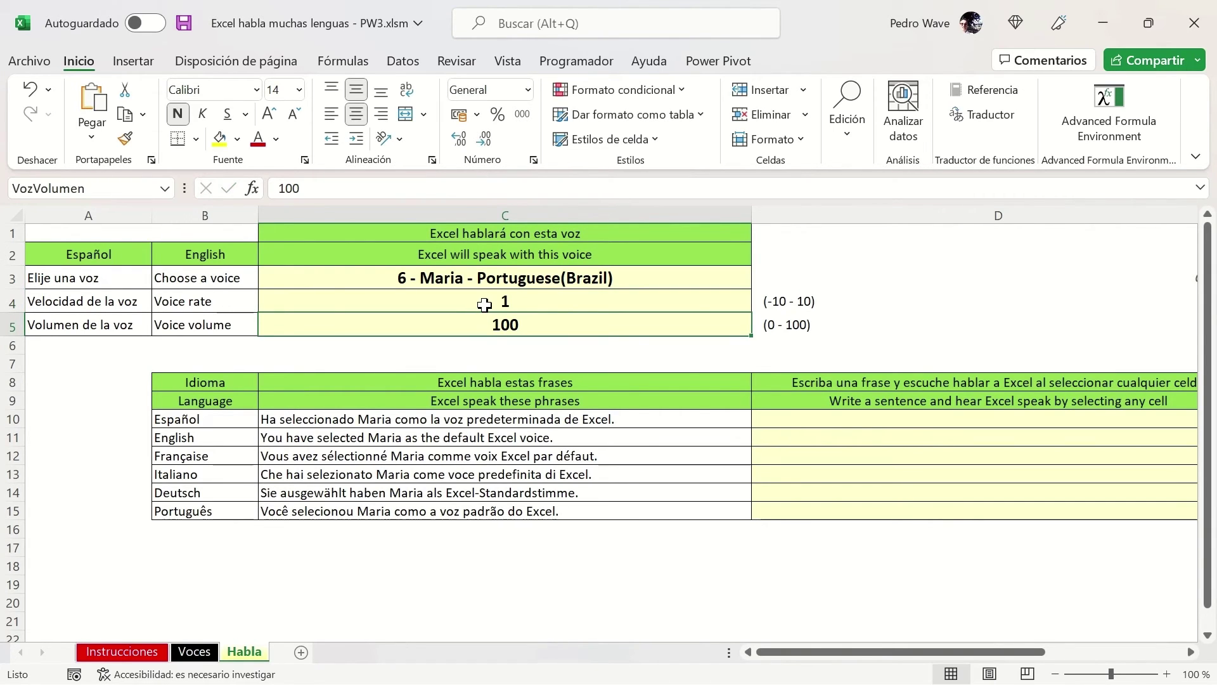
click(484, 305)
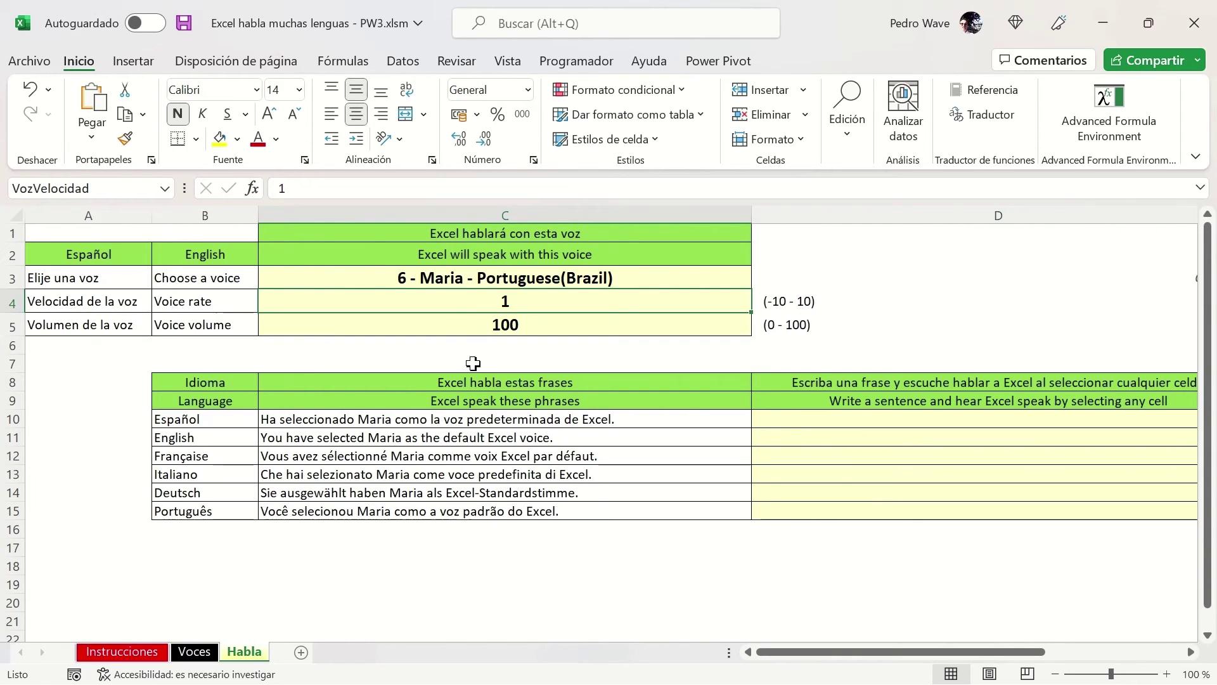
click(461, 419)
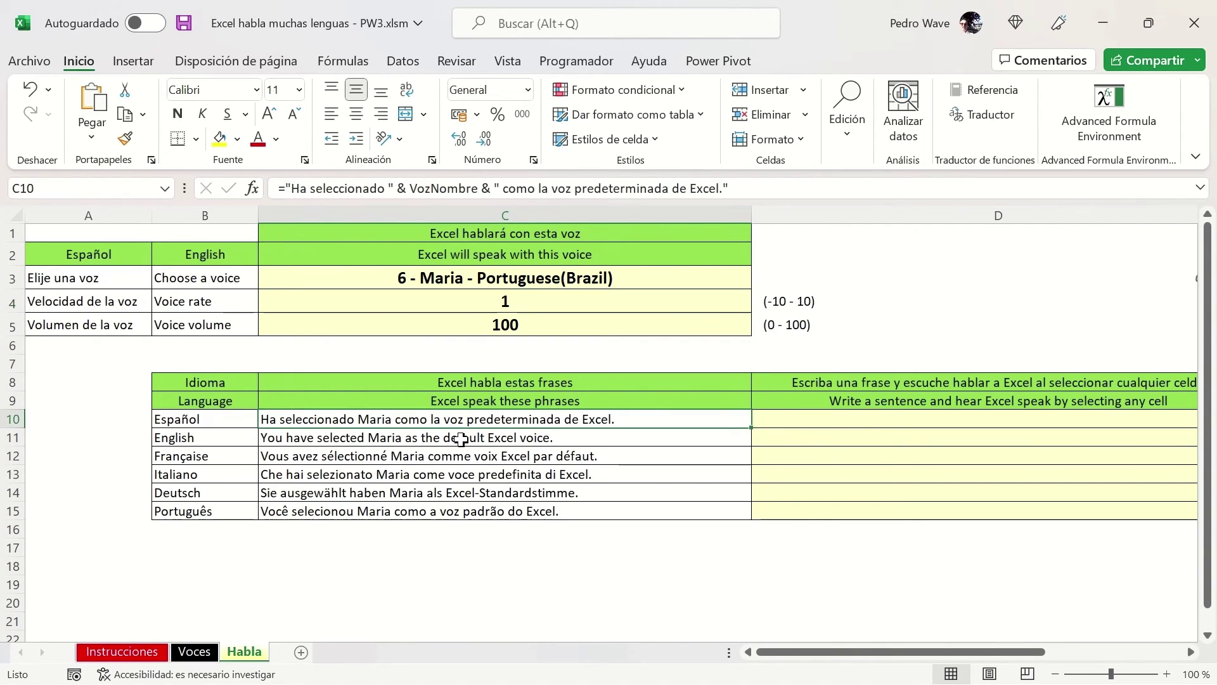
click(442, 509)
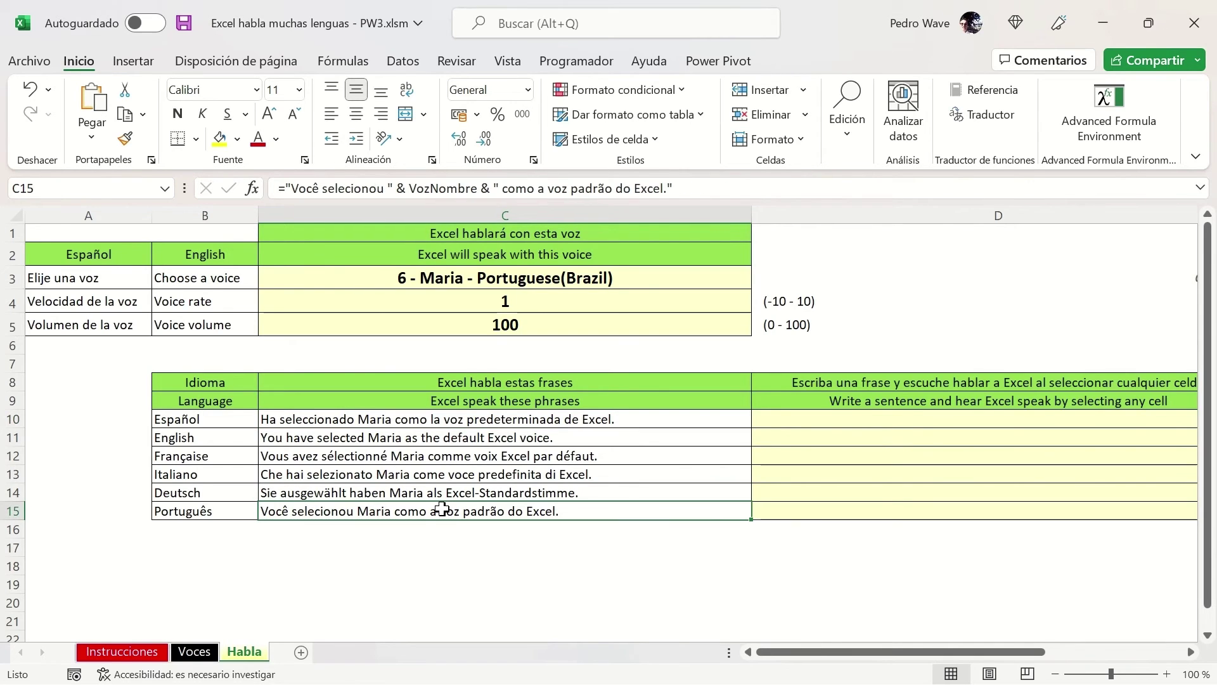
click(474, 420)
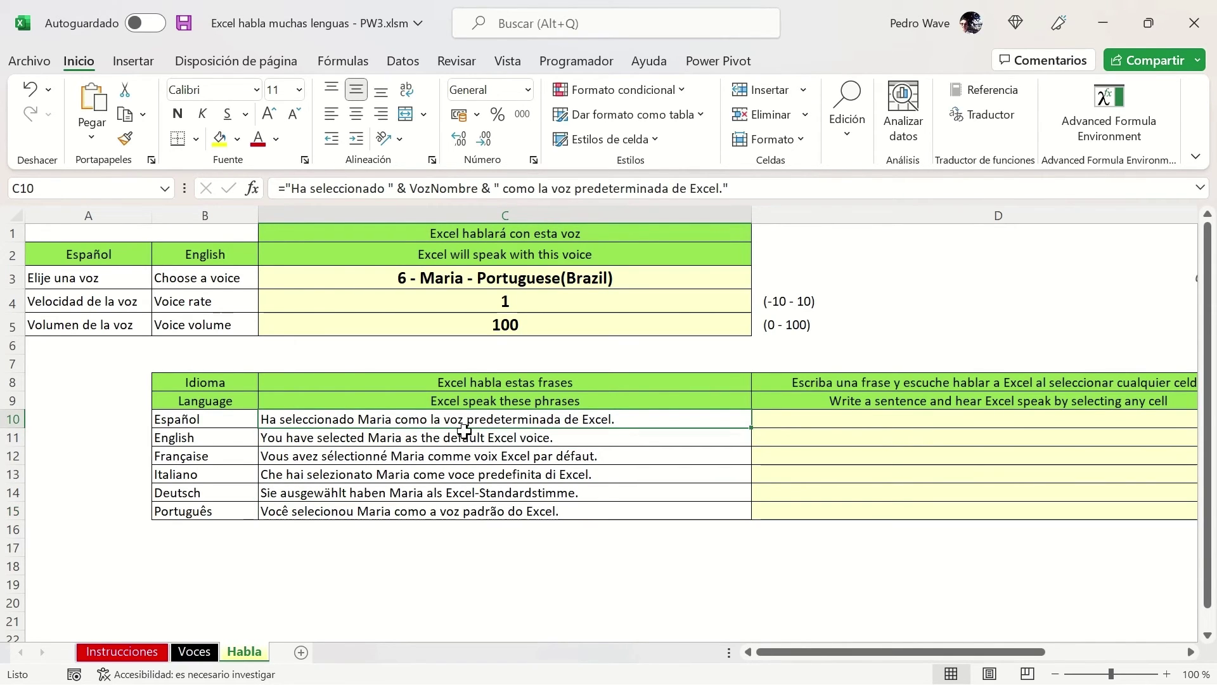
click(444, 511)
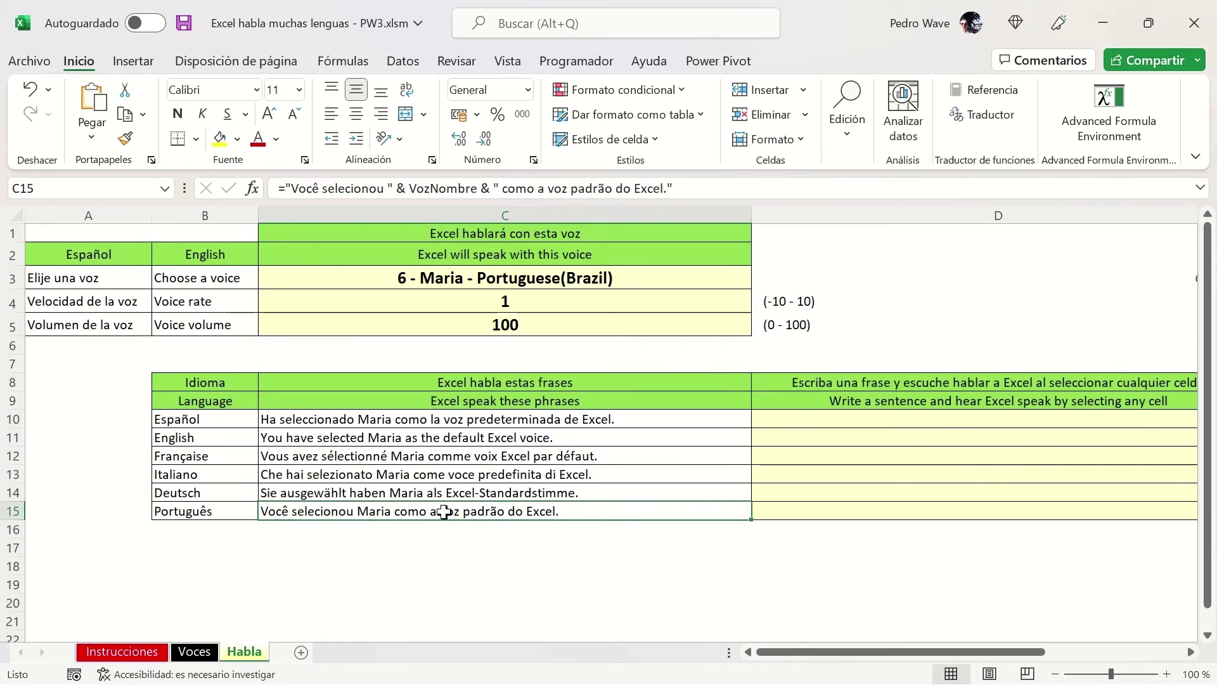
click(544, 330)
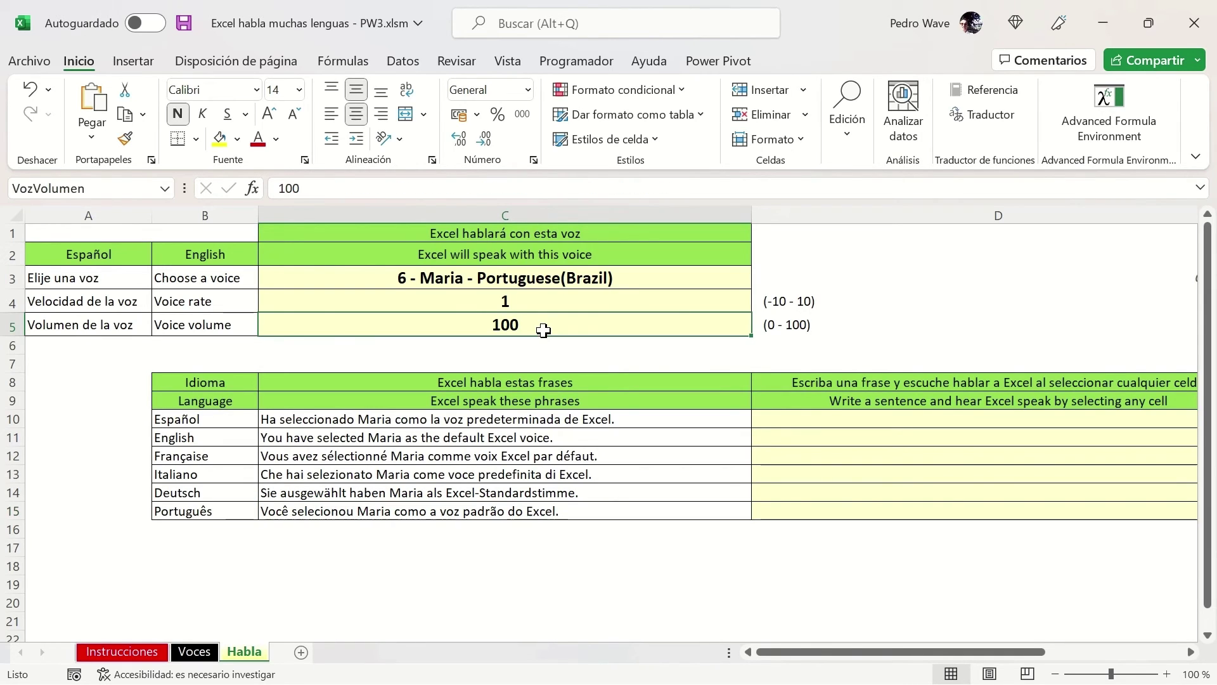
text(50)
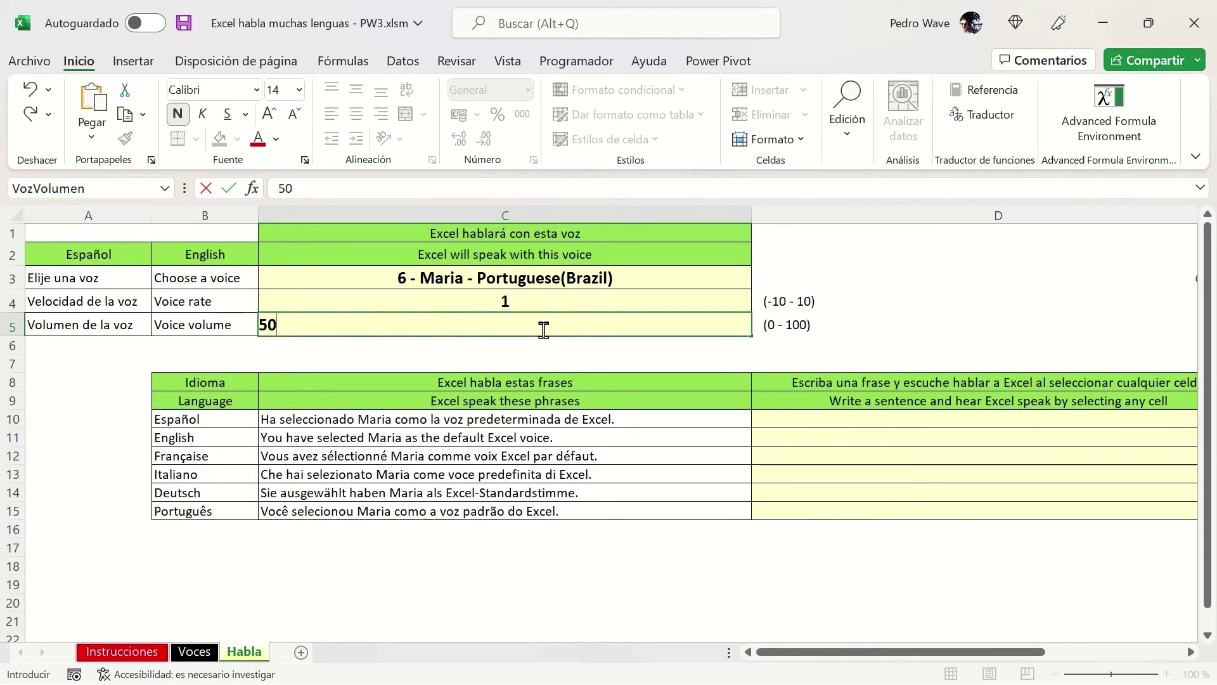
click(543, 304)
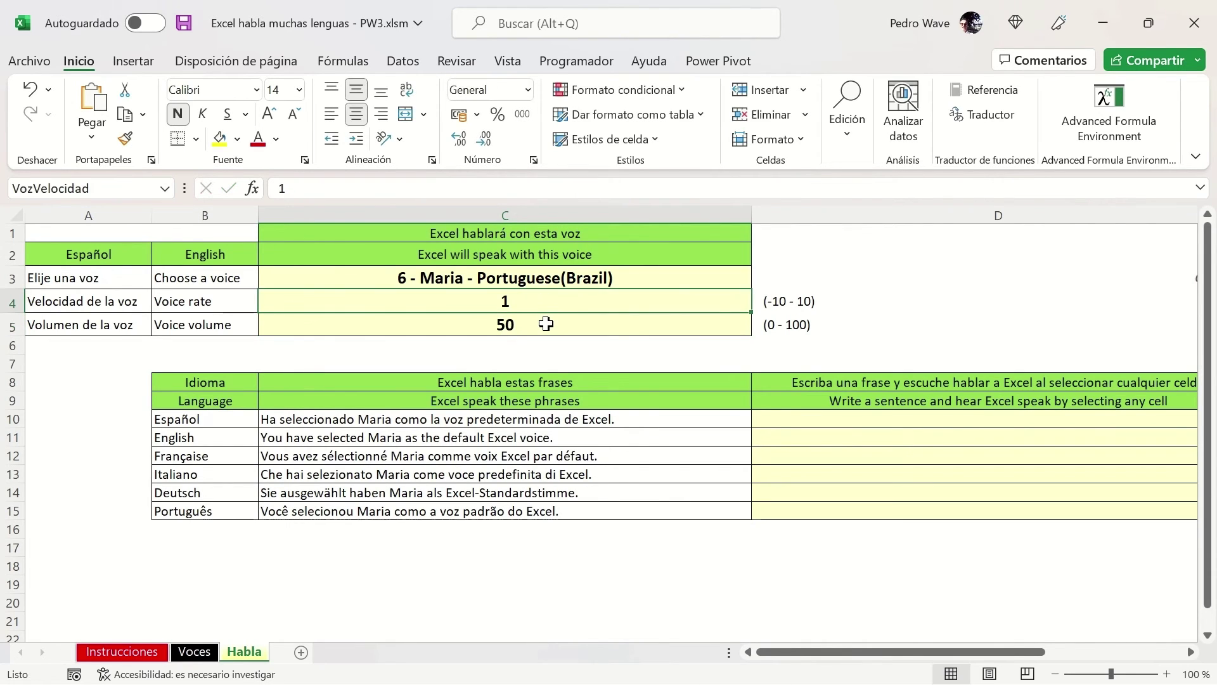
click(546, 324)
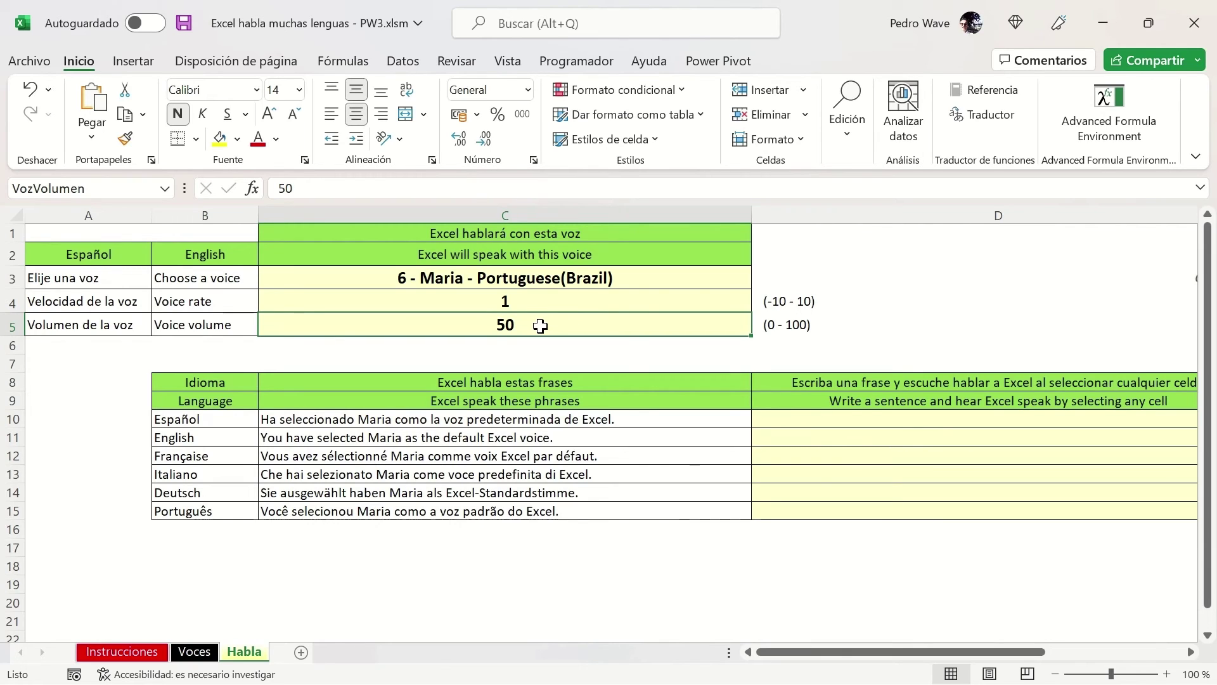
text(100)
key(Return)
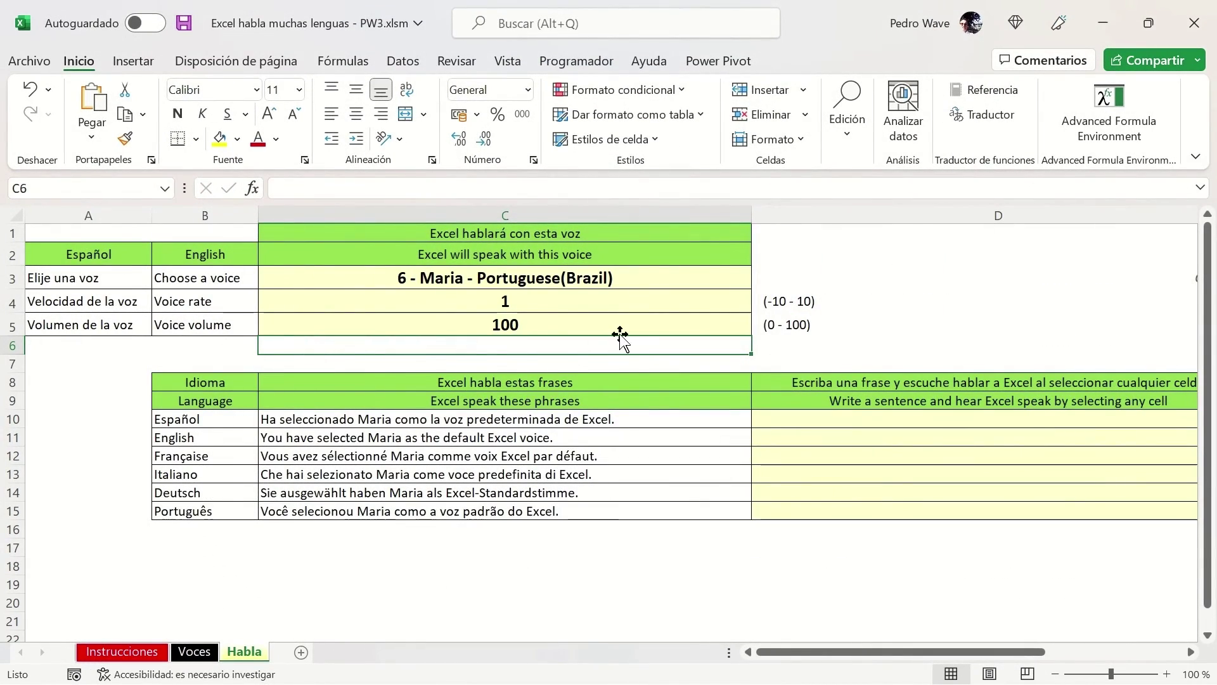
Step: Set the C3 voice to 4 - Hortense - French and hear the French phrase spoken
click(680, 277)
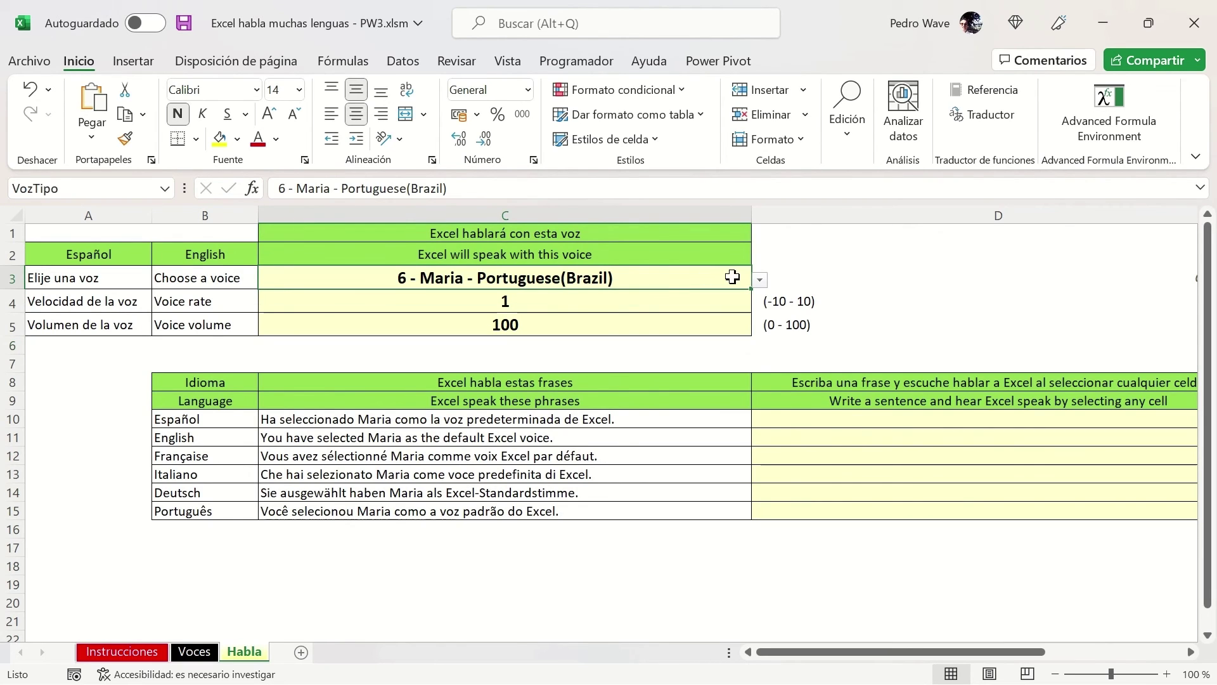
click(760, 280)
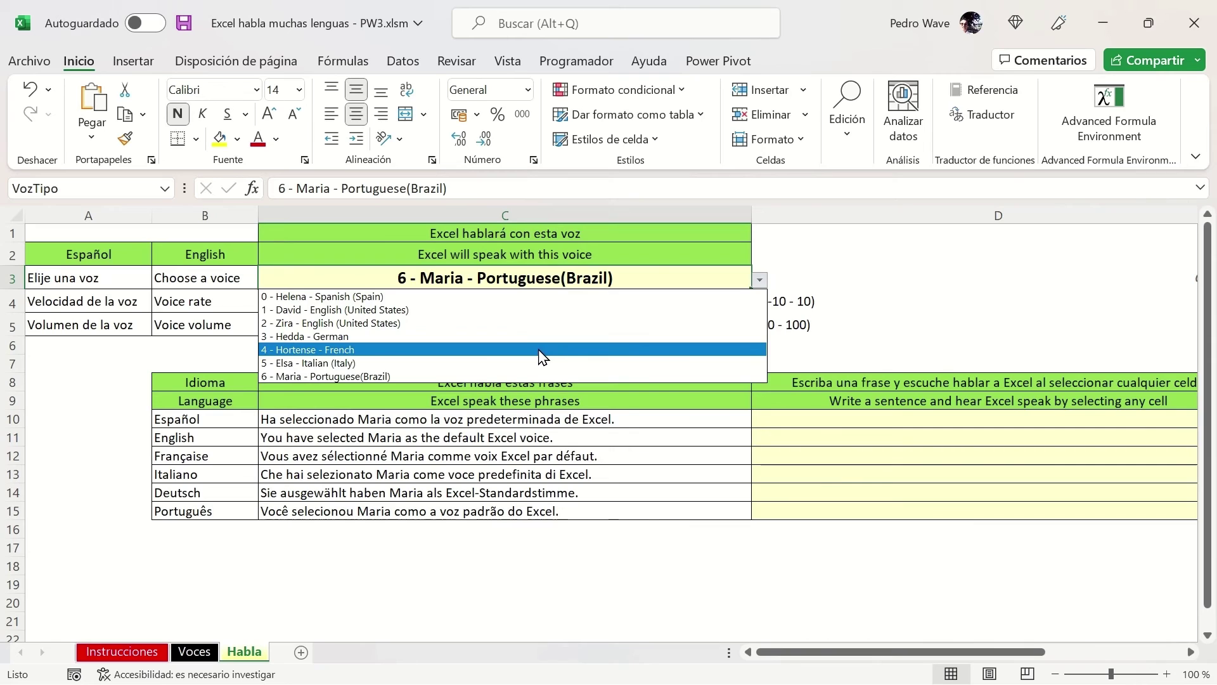
click(540, 351)
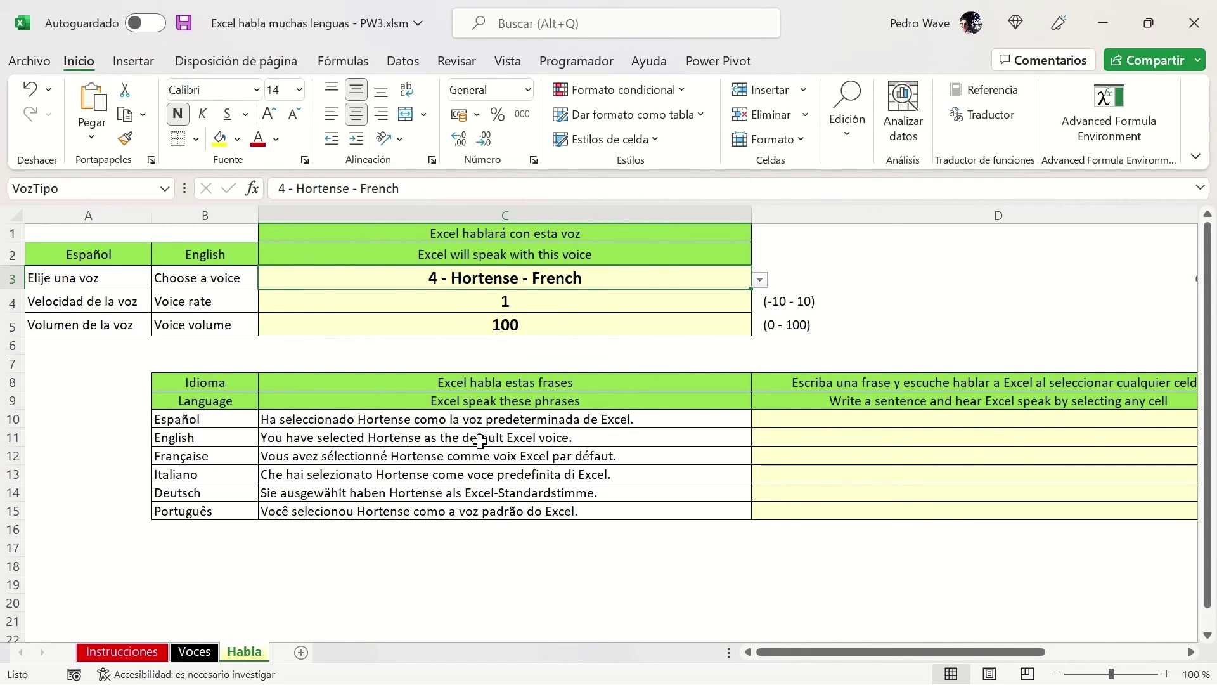
click(481, 452)
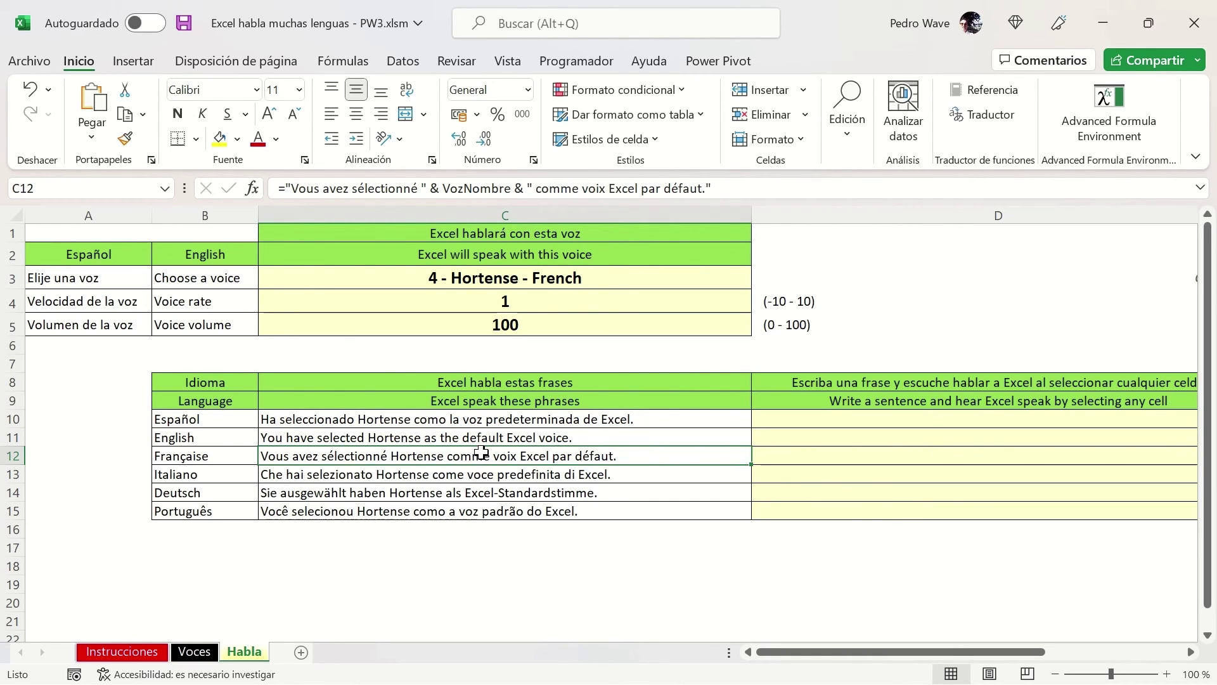
Step: Confirm Hortense stays selected and check the voice rate and volume cells
click(571, 280)
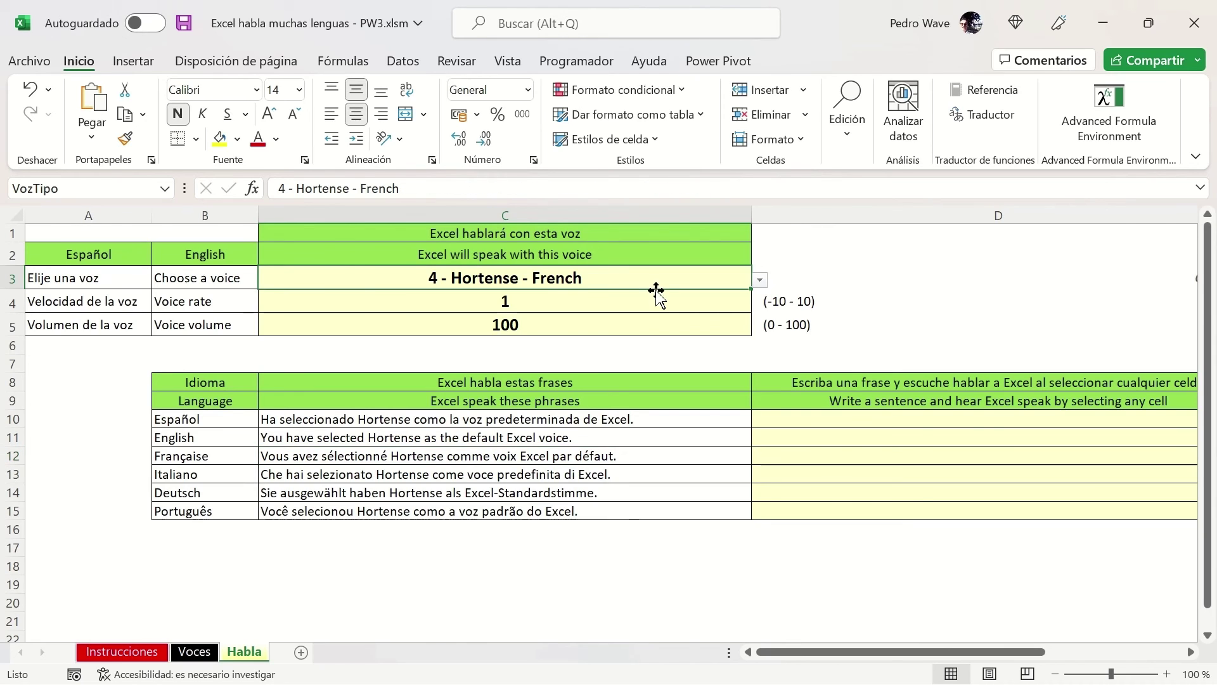
click(759, 281)
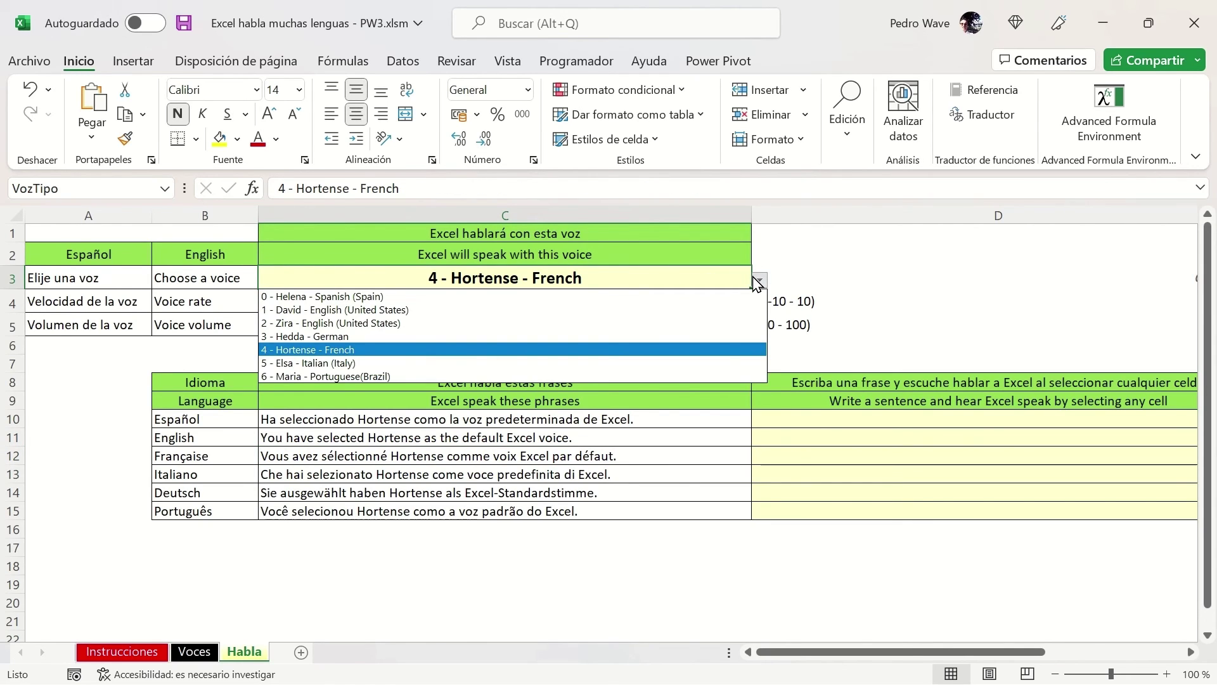
click(758, 281)
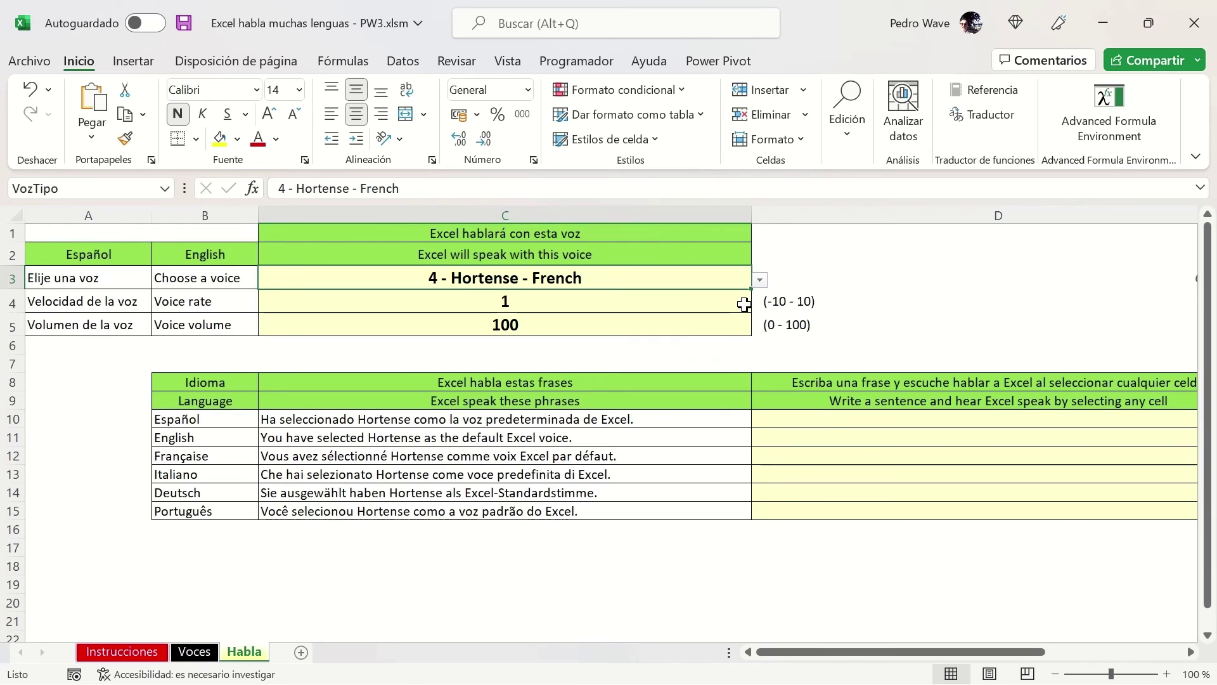
click(744, 304)
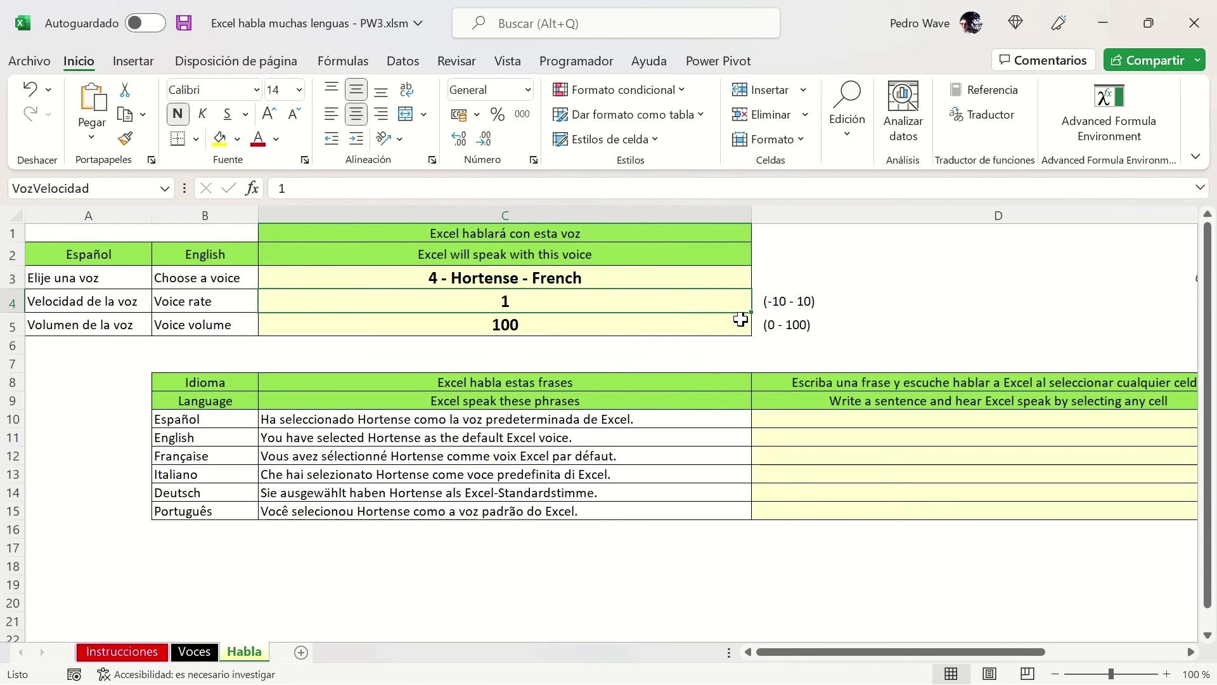
click(740, 319)
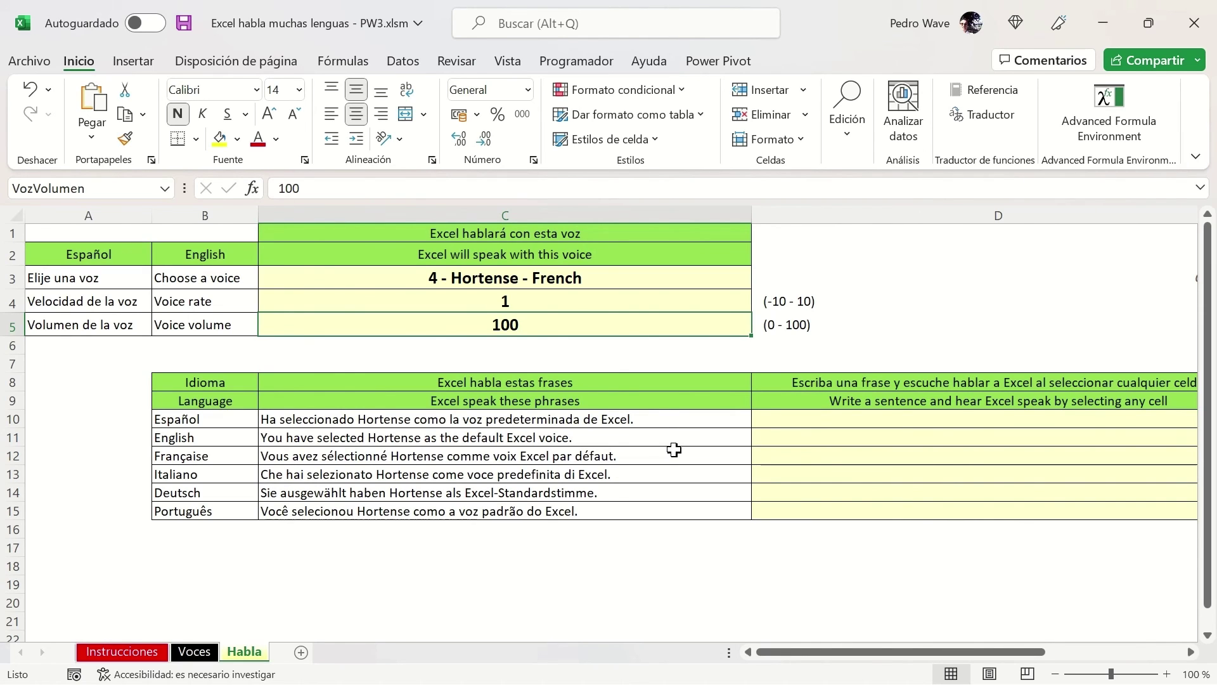
Step: Switch to the Cómo cambiar la voz de Excel blog post window
key(alt+Tab)
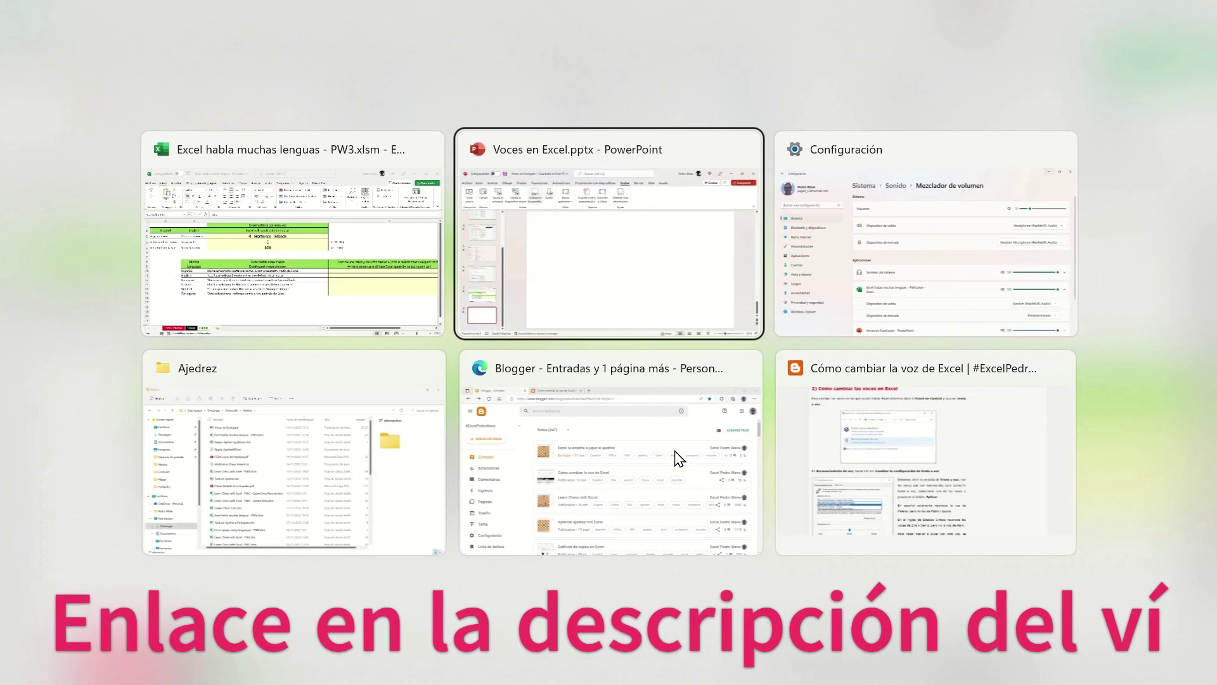
key(alt+Tab)
key(alt+Tab)
key(alt+Tab)
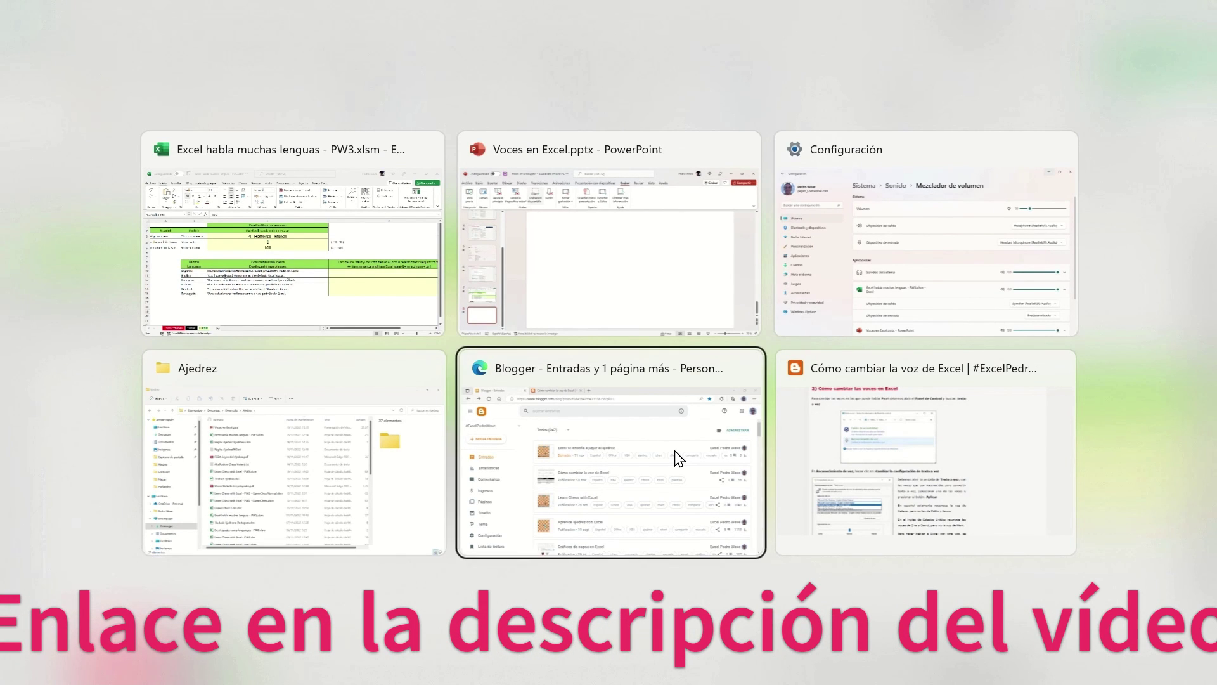
key(alt+Tab)
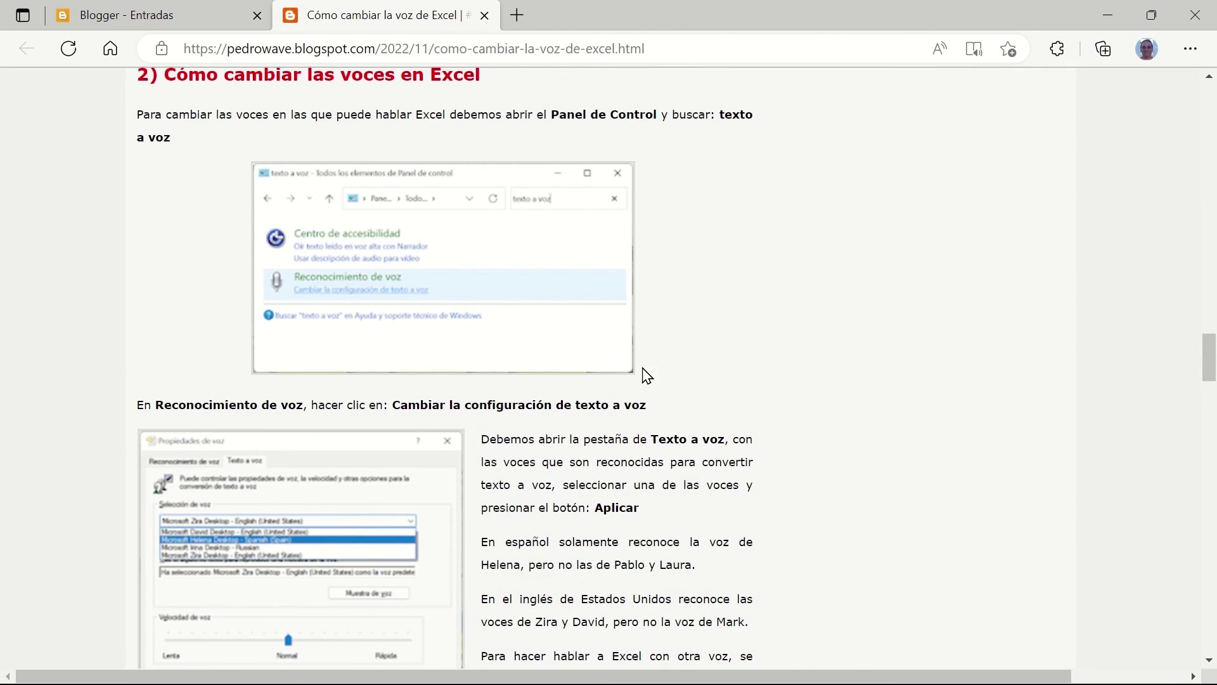
Step: Scroll the blog post down to the macros section with the ListarVoces code
scroll(644, 373, down, 3)
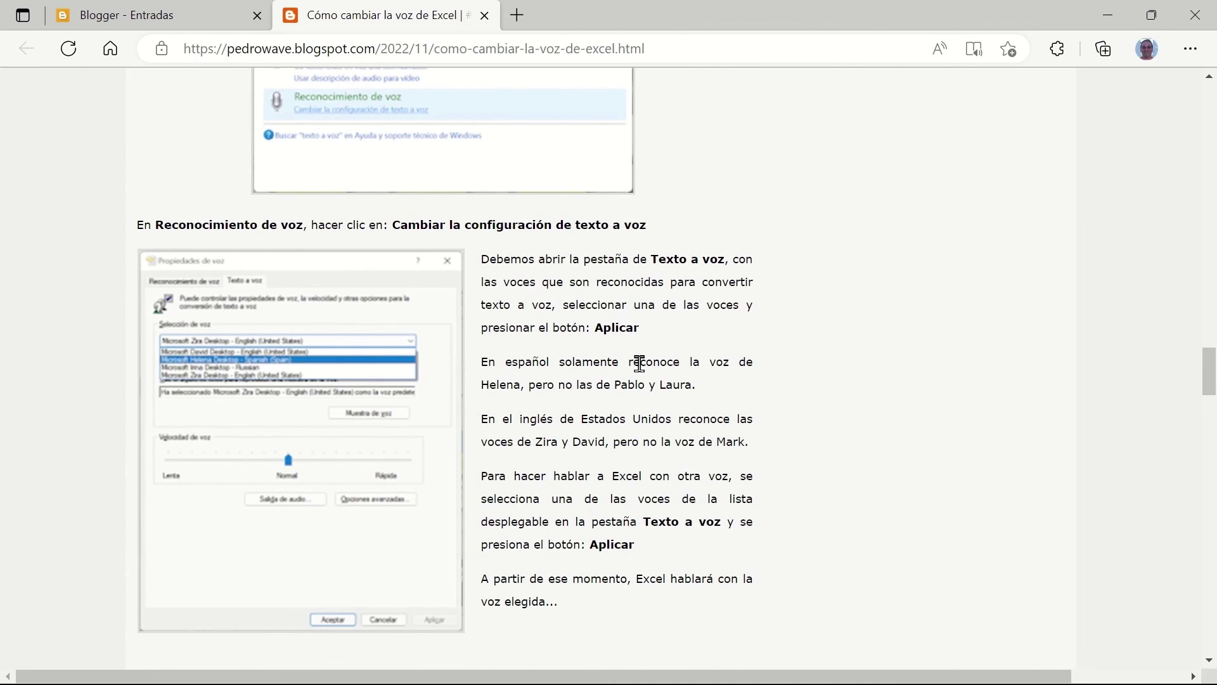
scroll(639, 363, down, 2)
scroll(645, 373, down, 4)
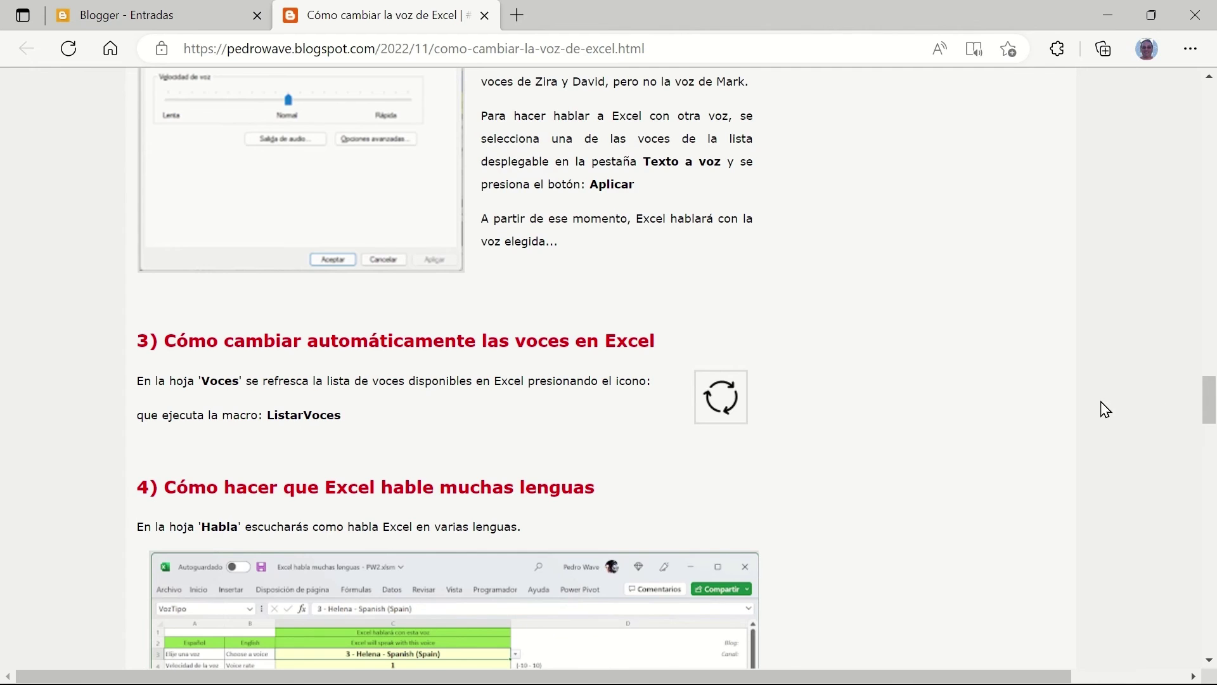
scroll(805, 378, down, 5)
scroll(811, 381, down, 2)
scroll(811, 381, down, 3)
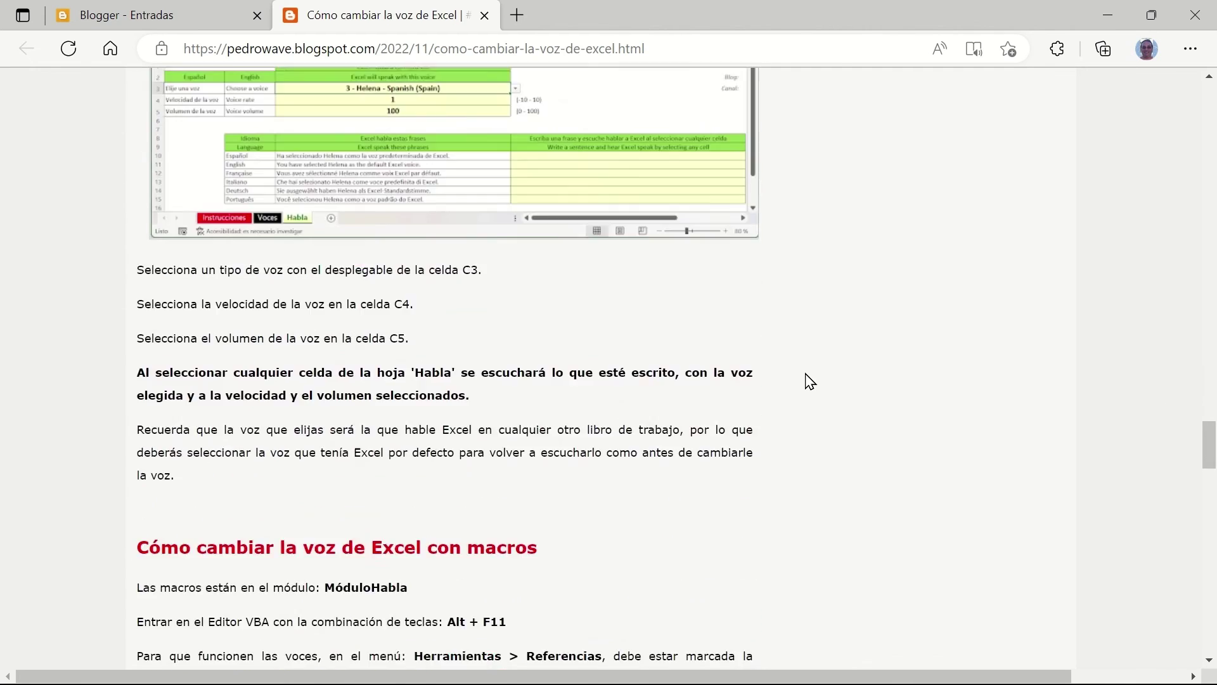
scroll(810, 381, down, 1)
scroll(811, 381, down, 3)
scroll(810, 381, down, 3)
scroll(810, 381, down, 2)
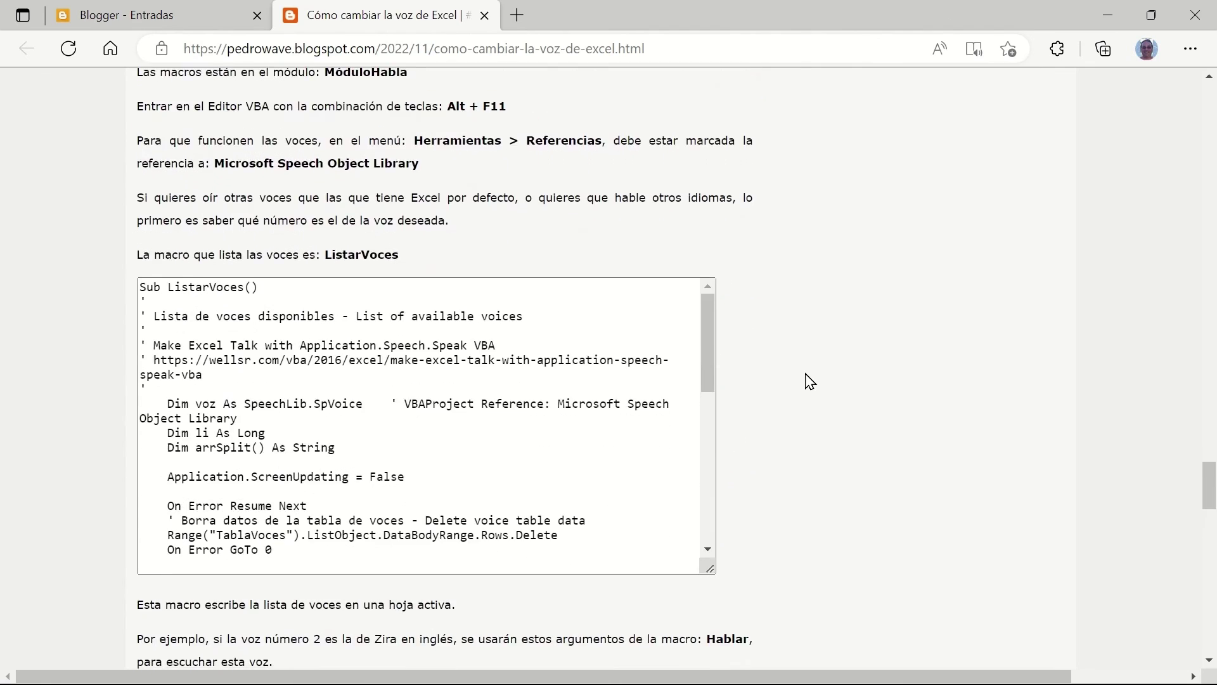